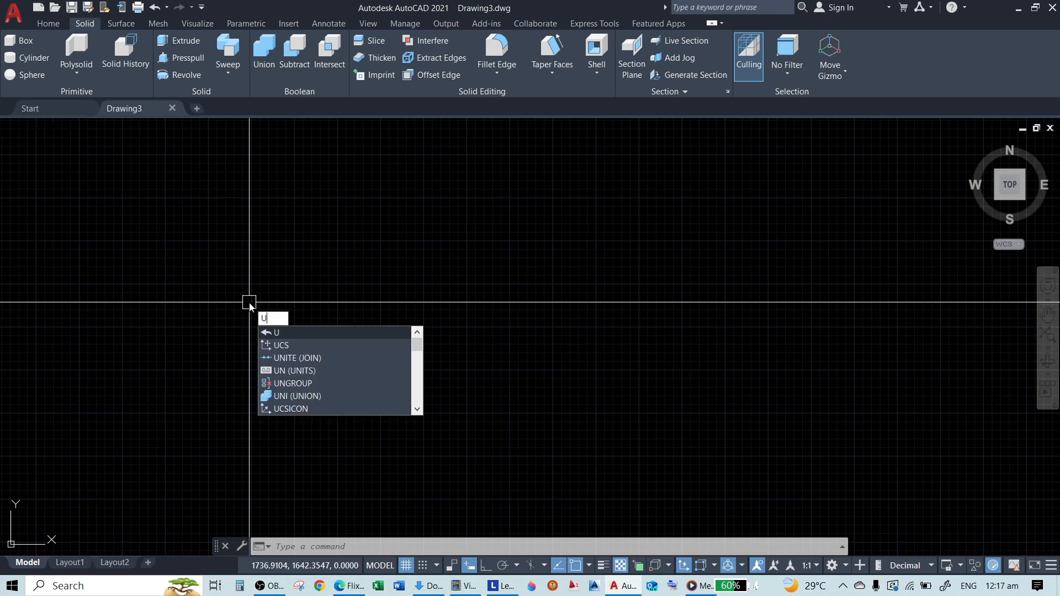
Switch the empty drawing to a southeast isometric view, with Ortho mode on and the grid display off
type("CS")
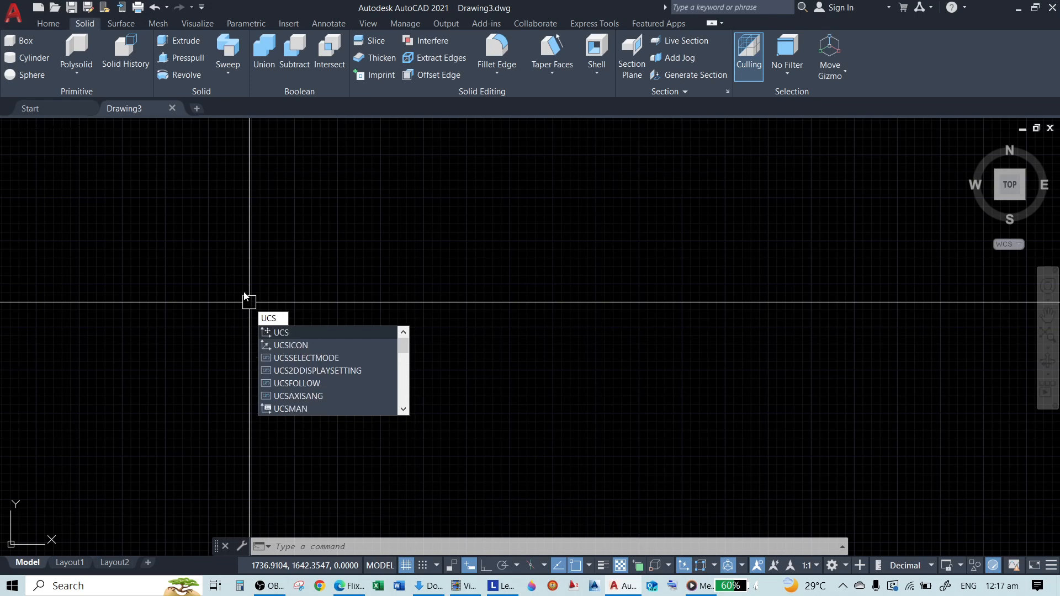
key("Escape")
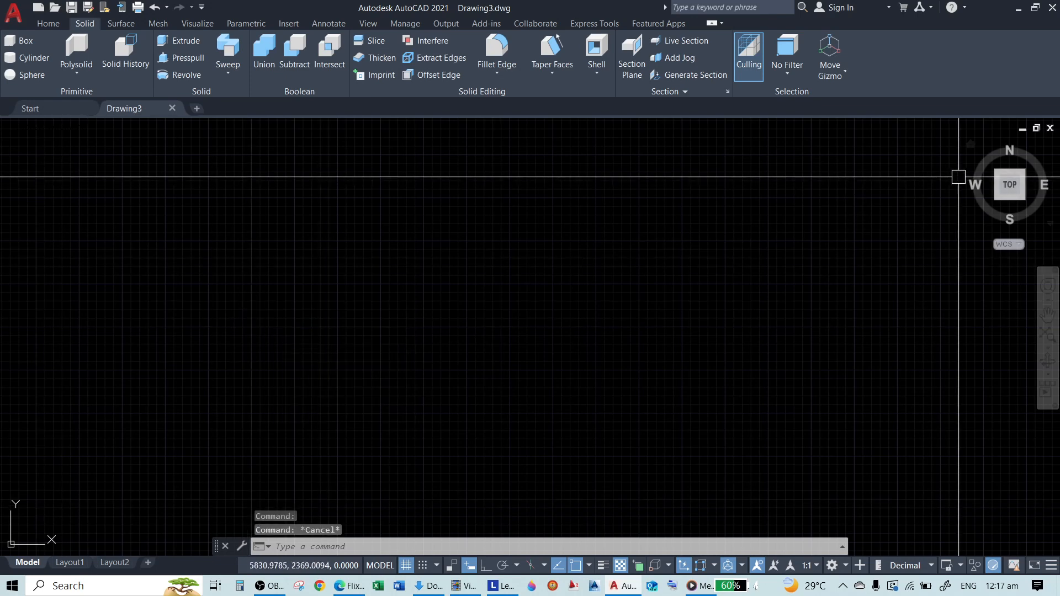
left_click(1023, 197)
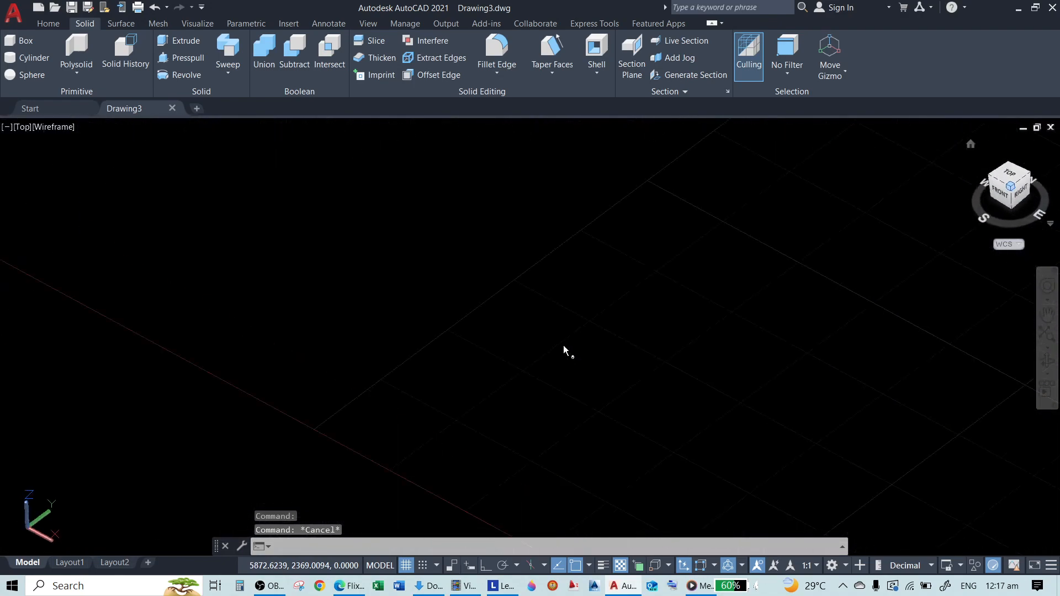
key("F8")
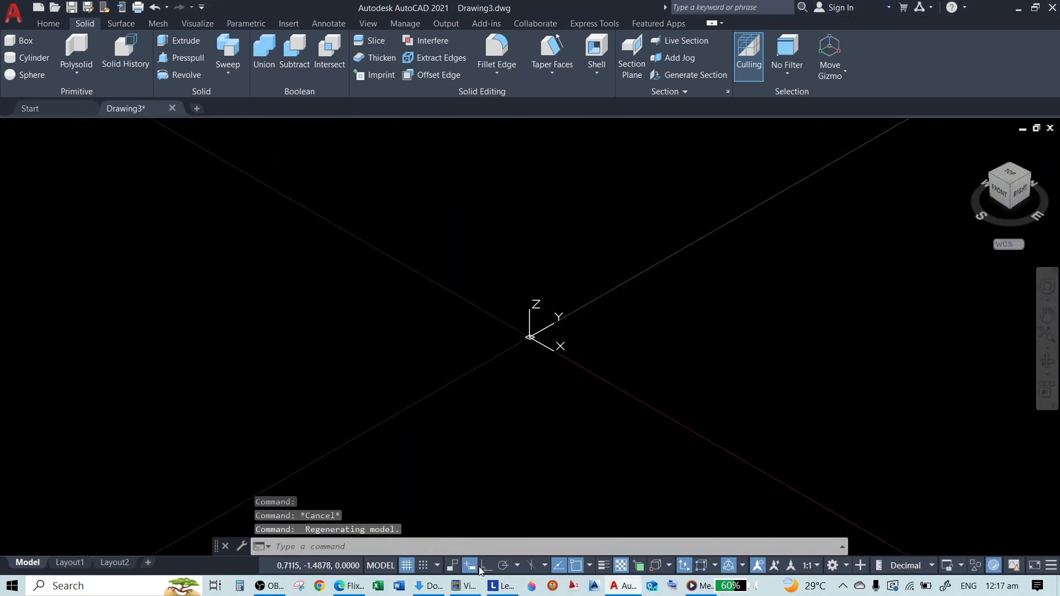
left_click(404, 566)
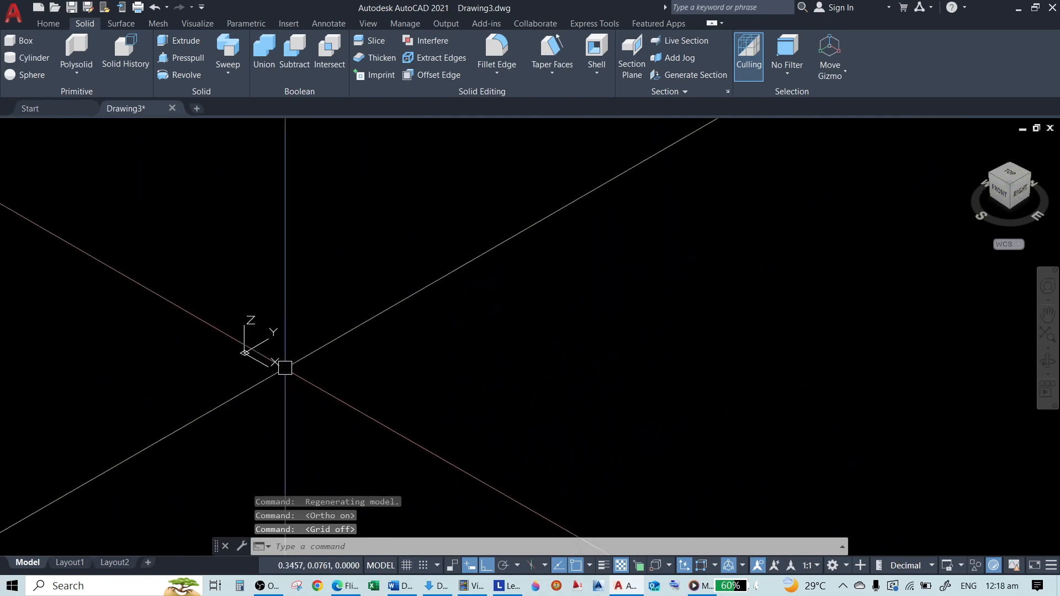
type("REC")
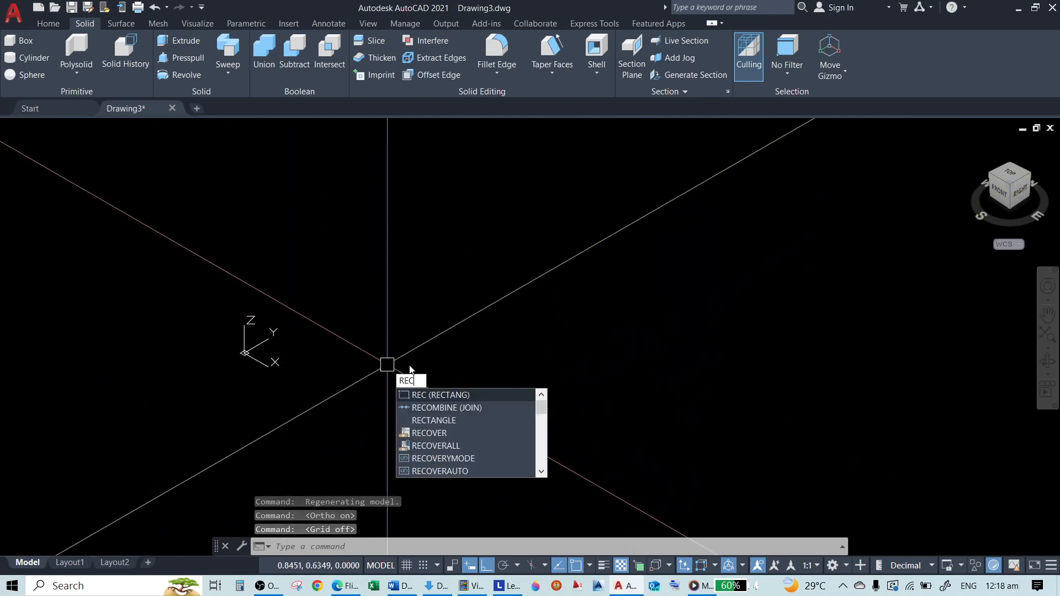
key("Escape")
key("Escape")
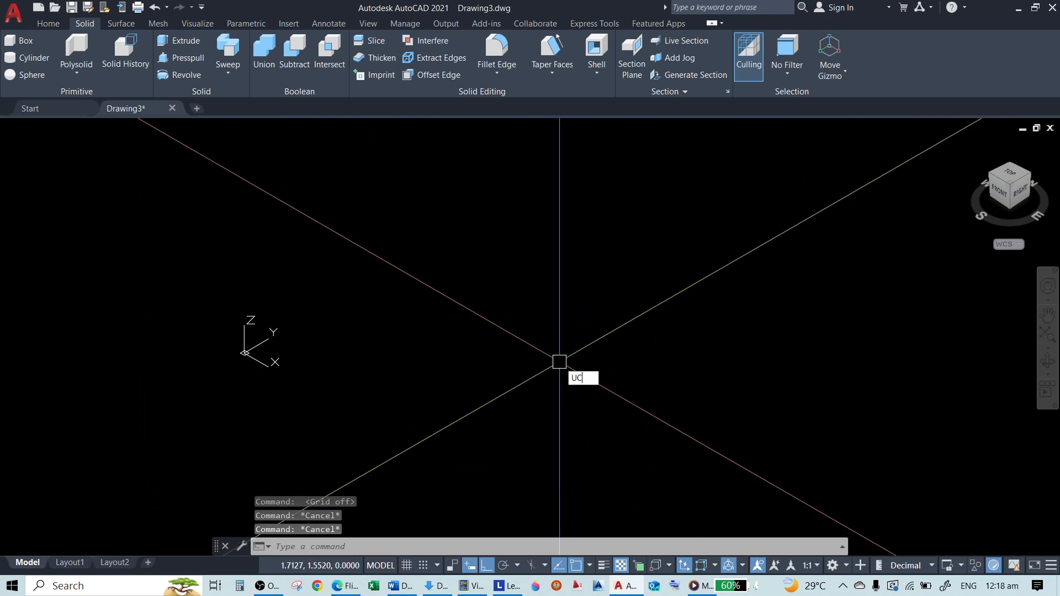
Move the UCS origin to a free point above and to the right of its present position, accepting the default axis directions
type("UCS")
key("Return")
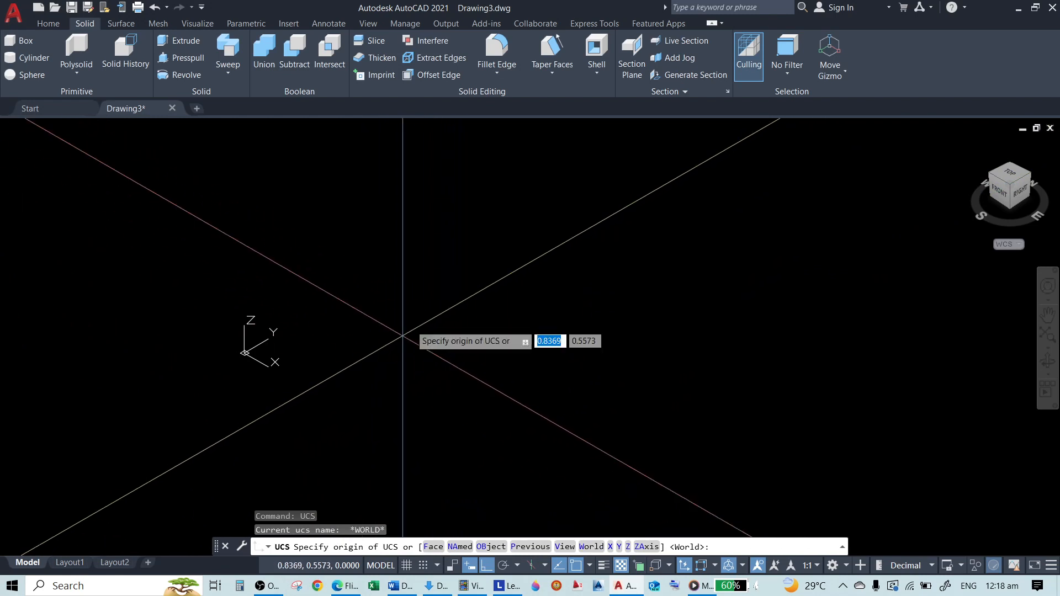
left_click(462, 269)
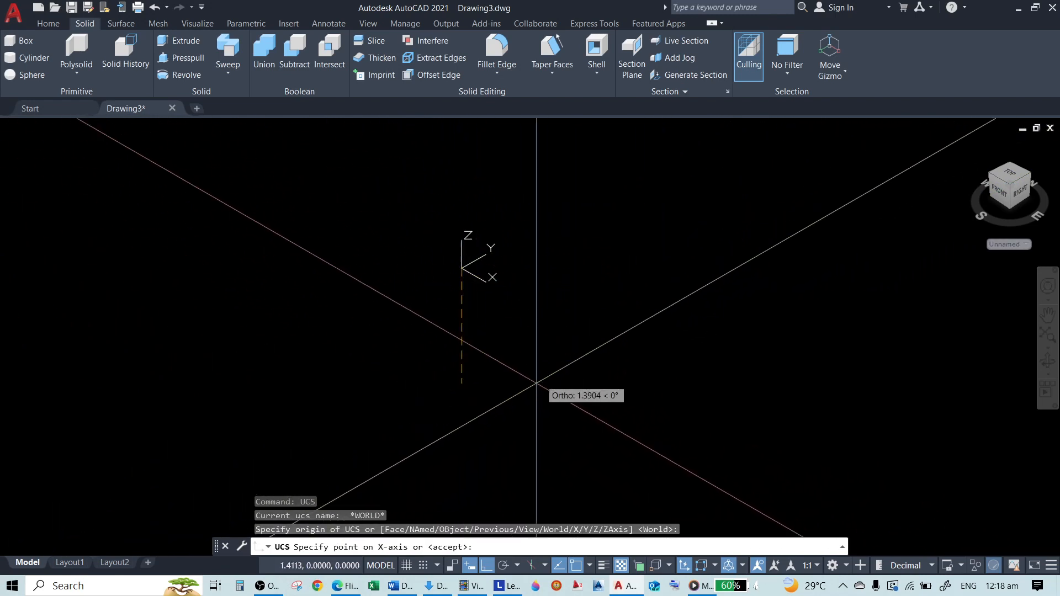
key("Return")
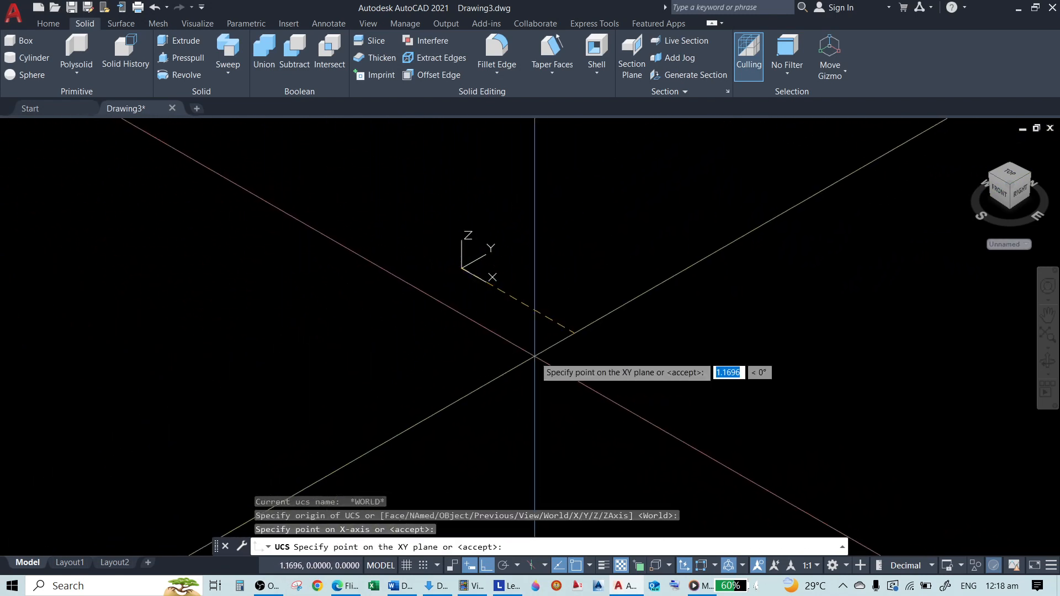
key("Return")
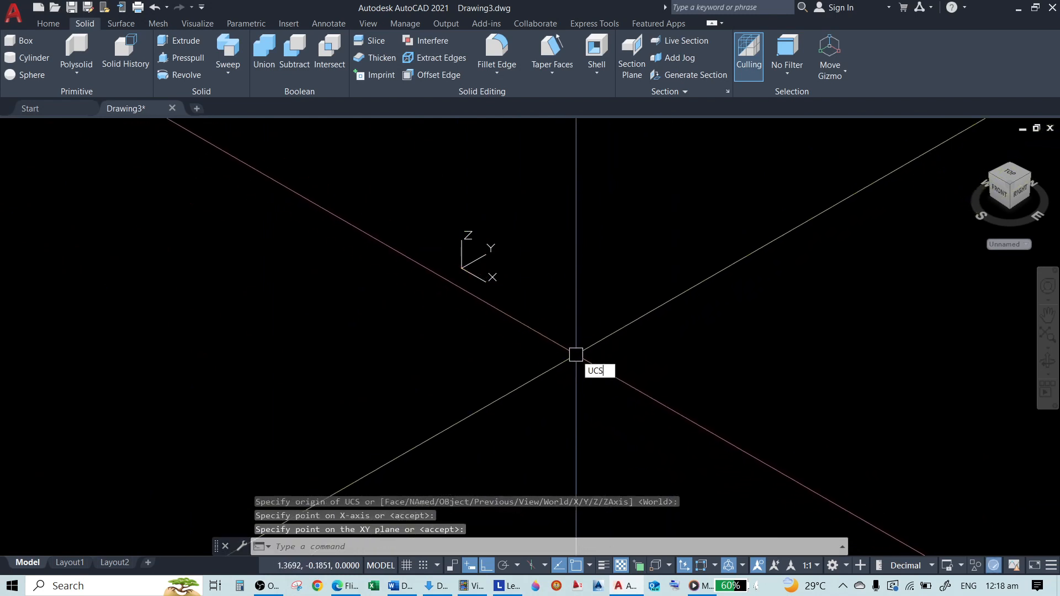
key("Return")
key("Escape")
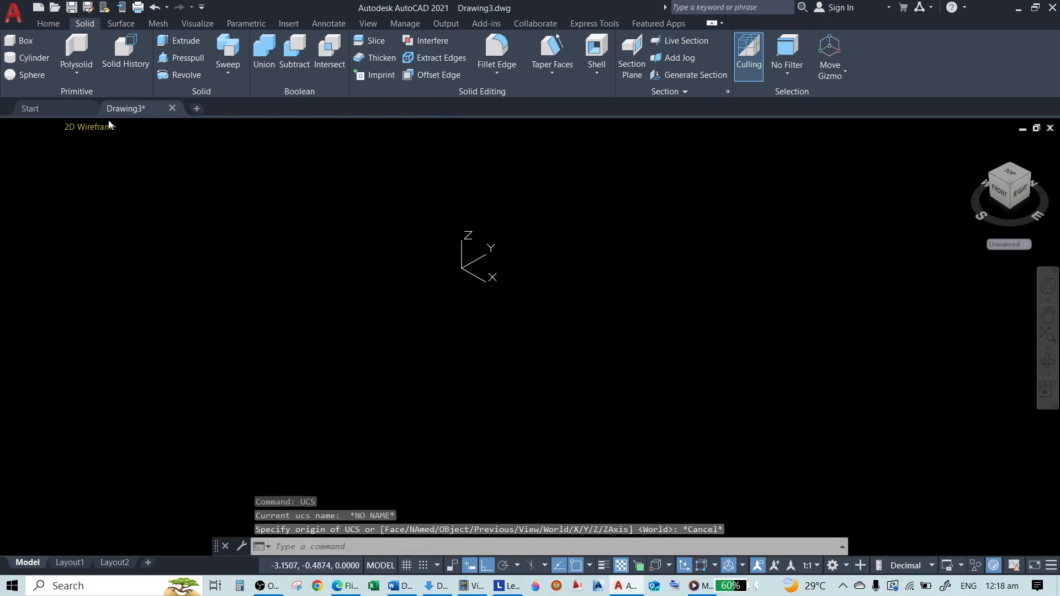
Set the viewport's visual style to Conceptual and regenerate the whole drawing
left_click(109, 122)
left_click(127, 168)
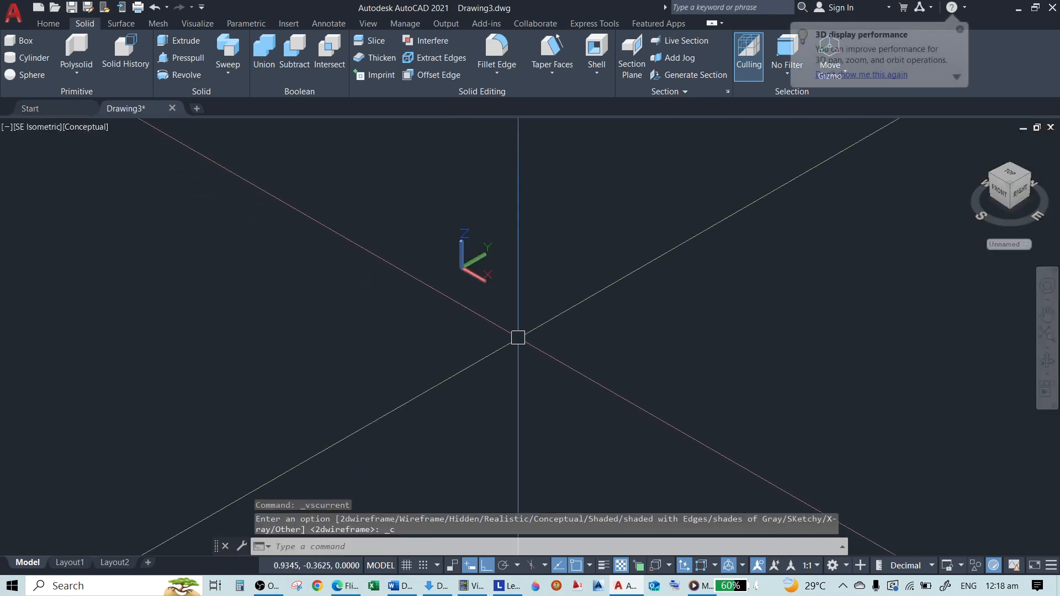
type("RE")
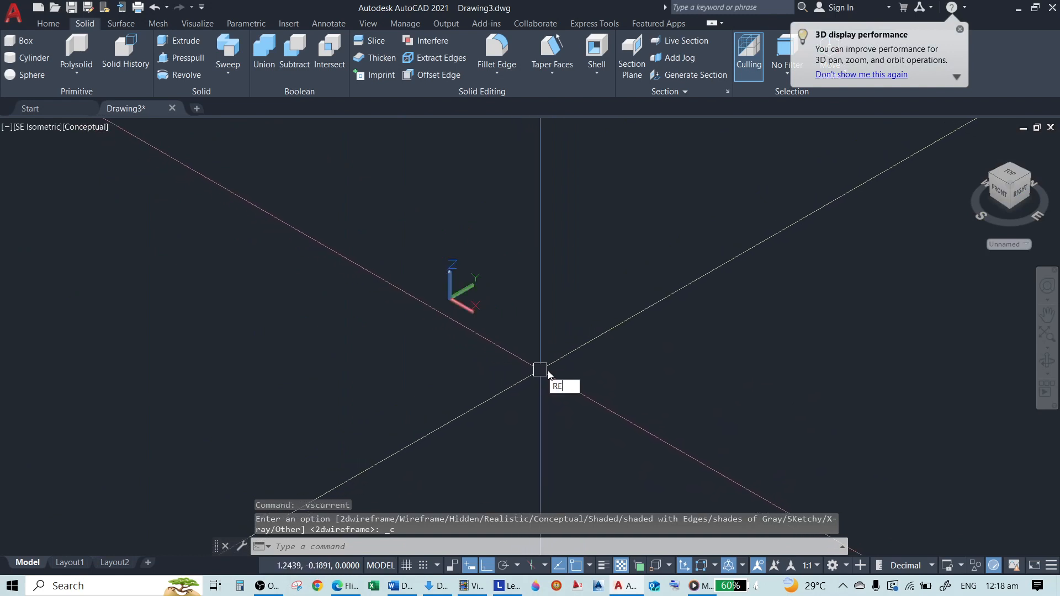
type("A")
key("Return")
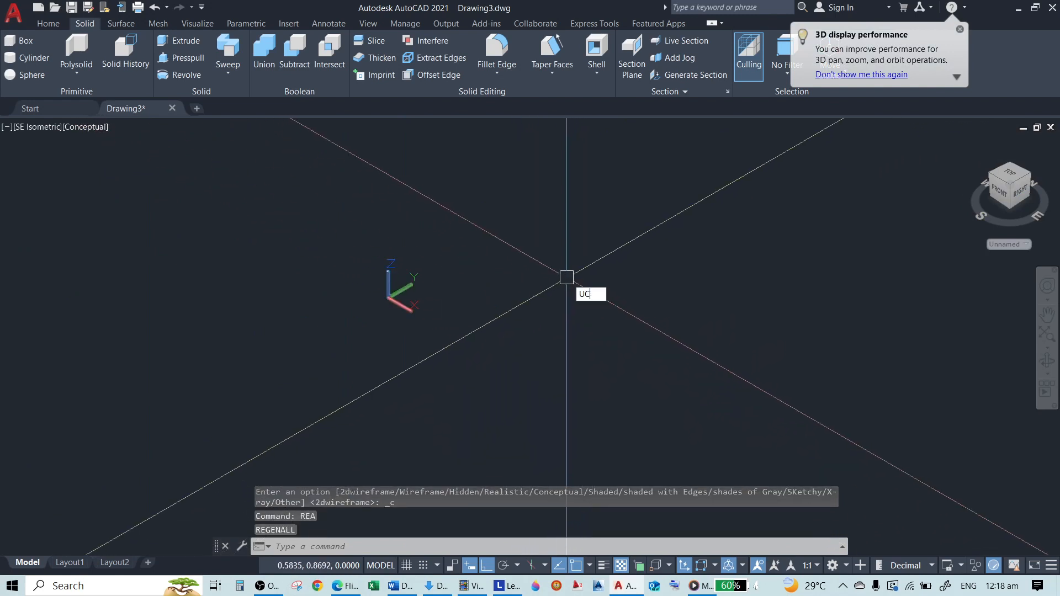
Turn the grid display on in the isometric view
type("UCS")
key("Return")
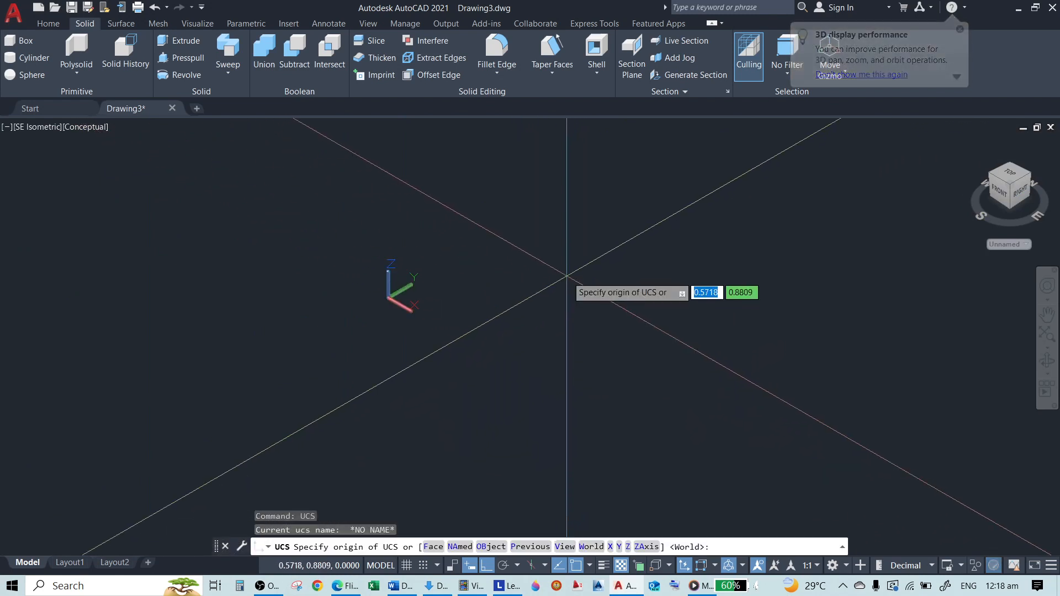
key("Escape")
key("F7")
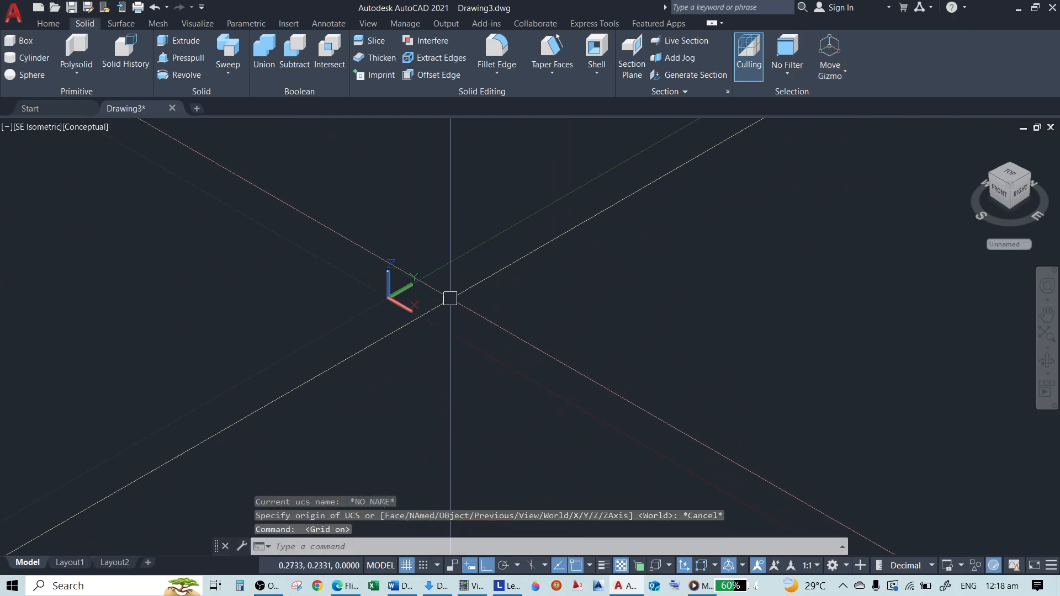
Move the UCS origin to coordinates 1,1 and accept the default X-axis direction
scroll(406, 309, "down", 2)
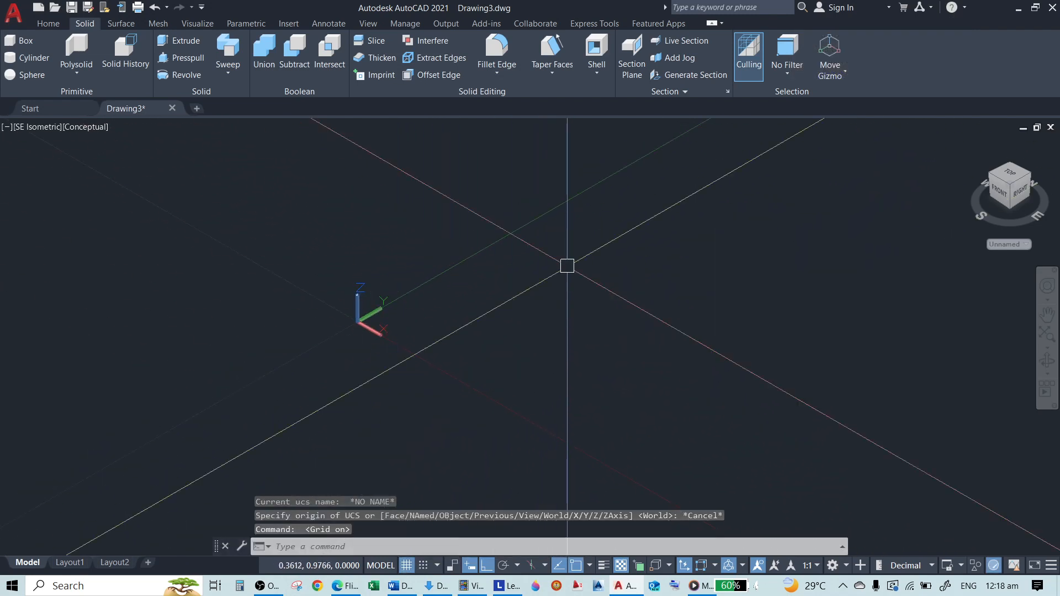
scroll(354, 370, "down", 4)
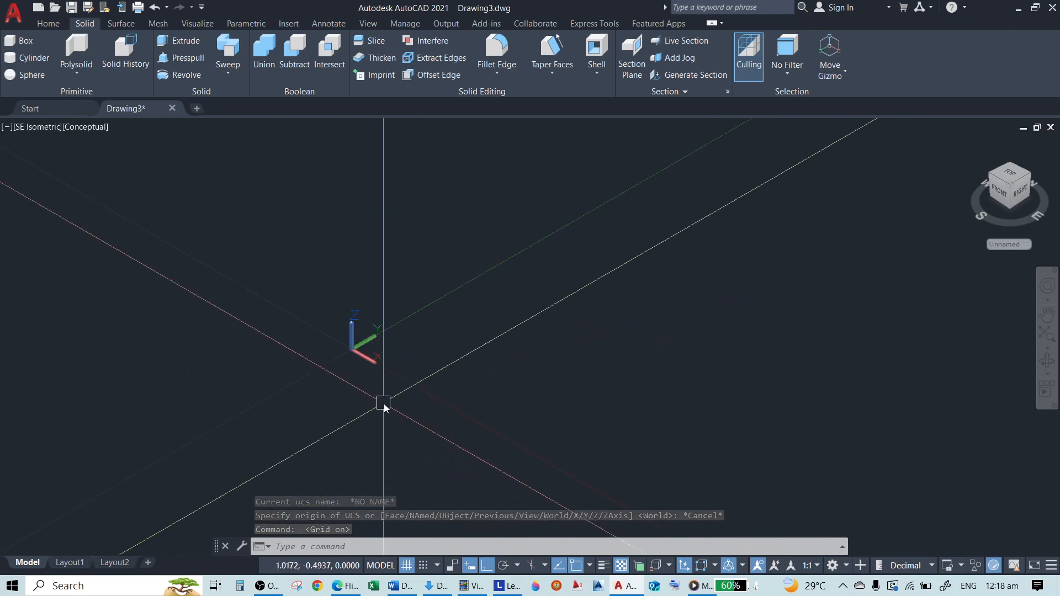
type("W")
key("Escape")
scroll(434, 378, "down", 10)
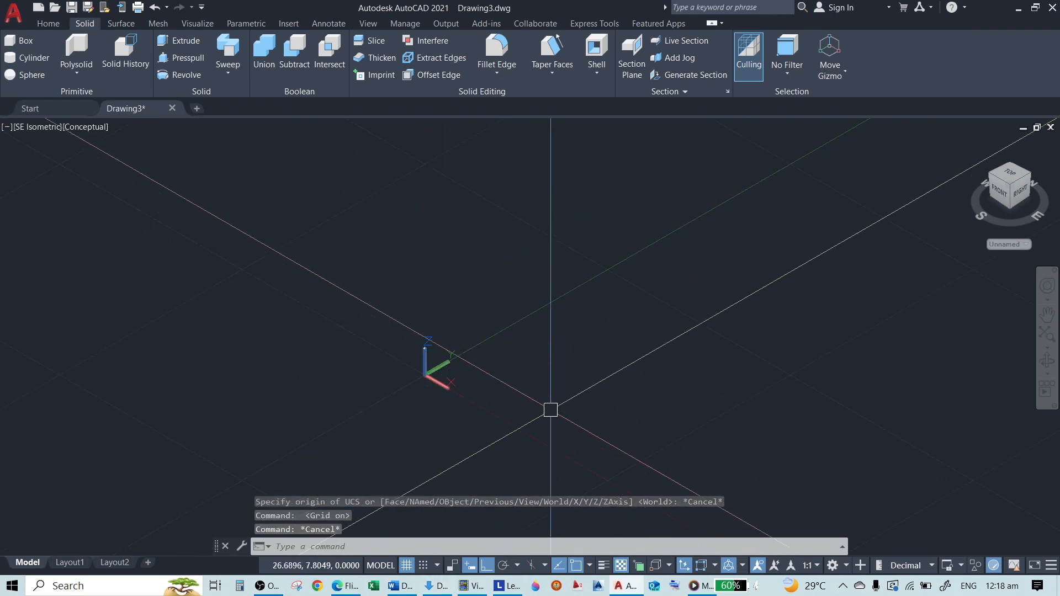
scroll(433, 369, "up", 5)
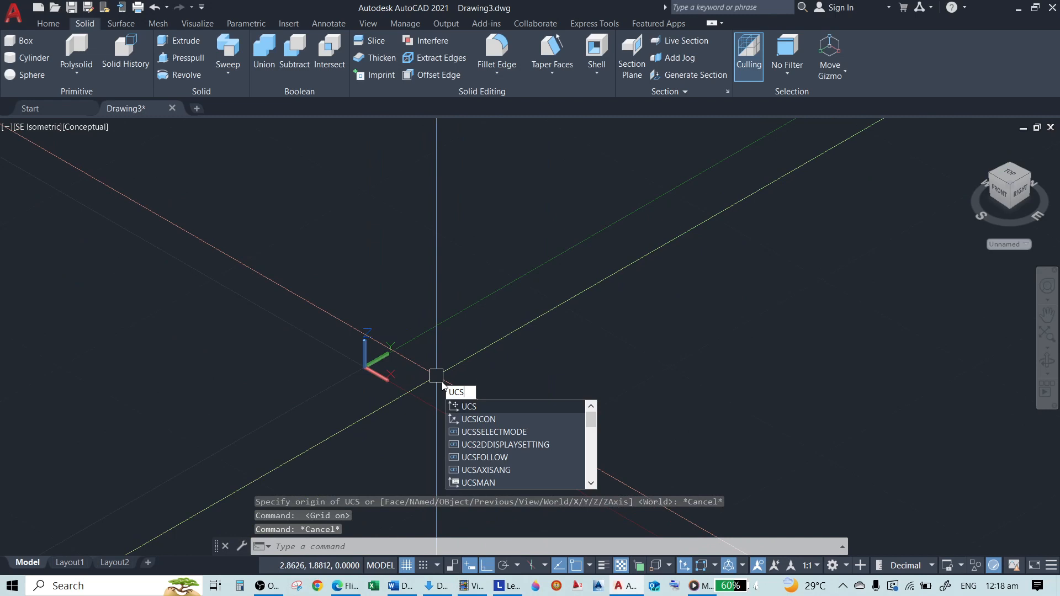
key("Return")
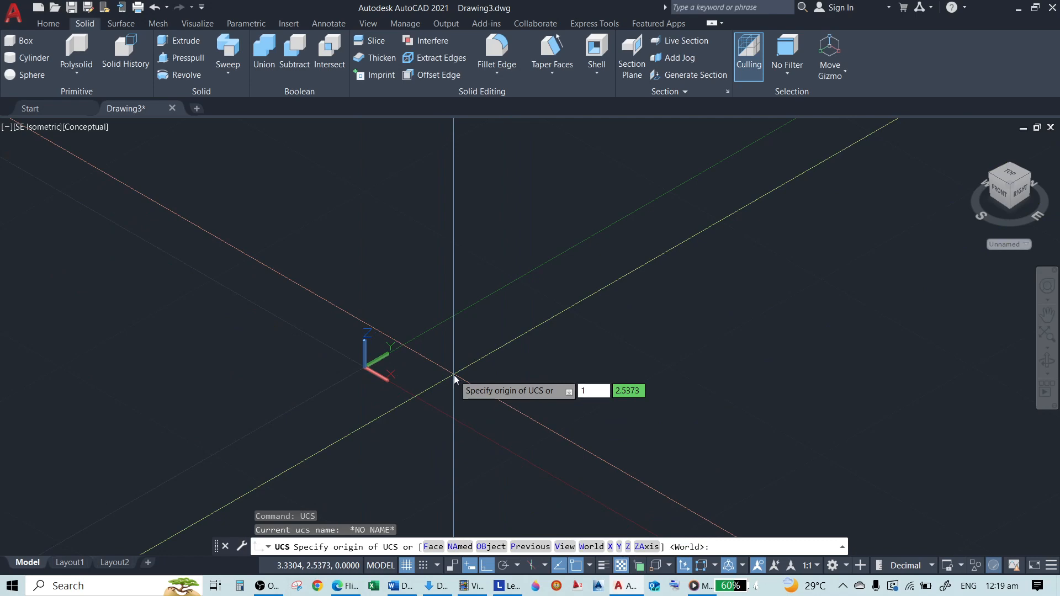
type("1")
key("Tab")
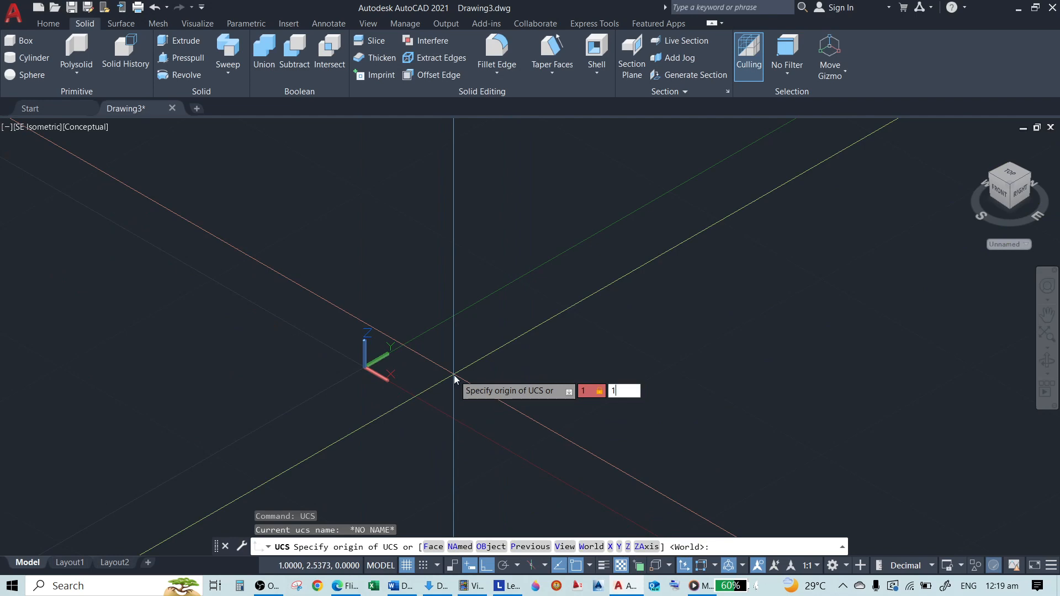
type("1")
key("Return")
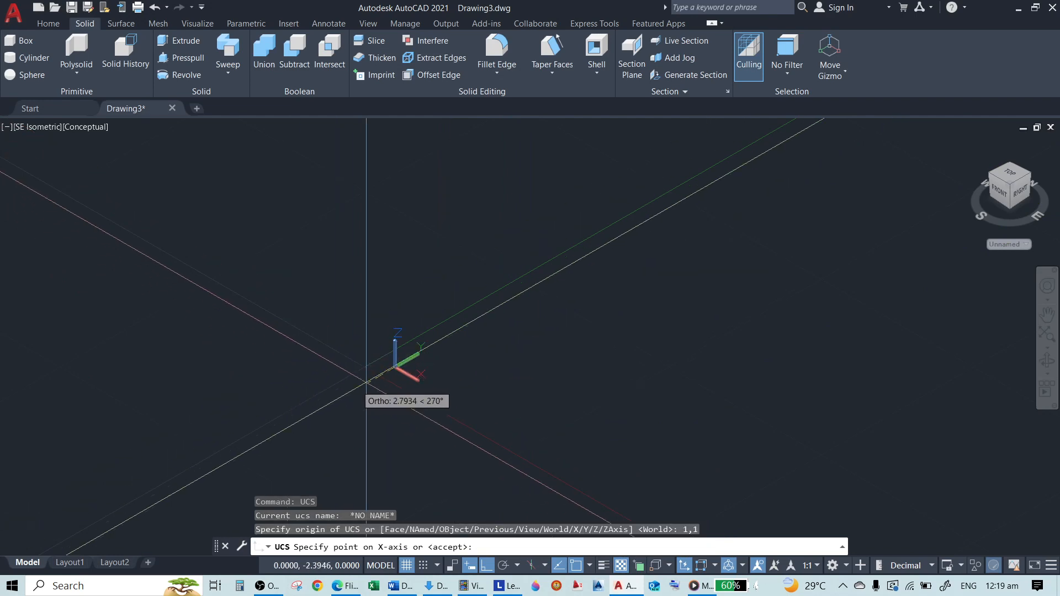
key("Return")
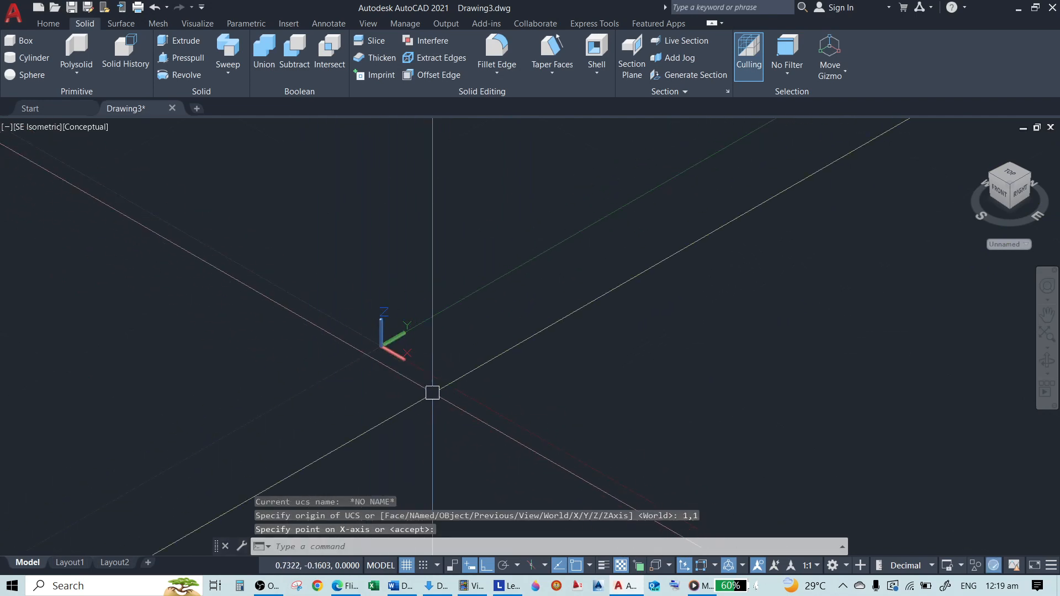
Draw a freehand rectangle on the XY plane, clear of the UCS origin on the positive X and Y side
type("rec")
key("Return")
left_click(606, 300)
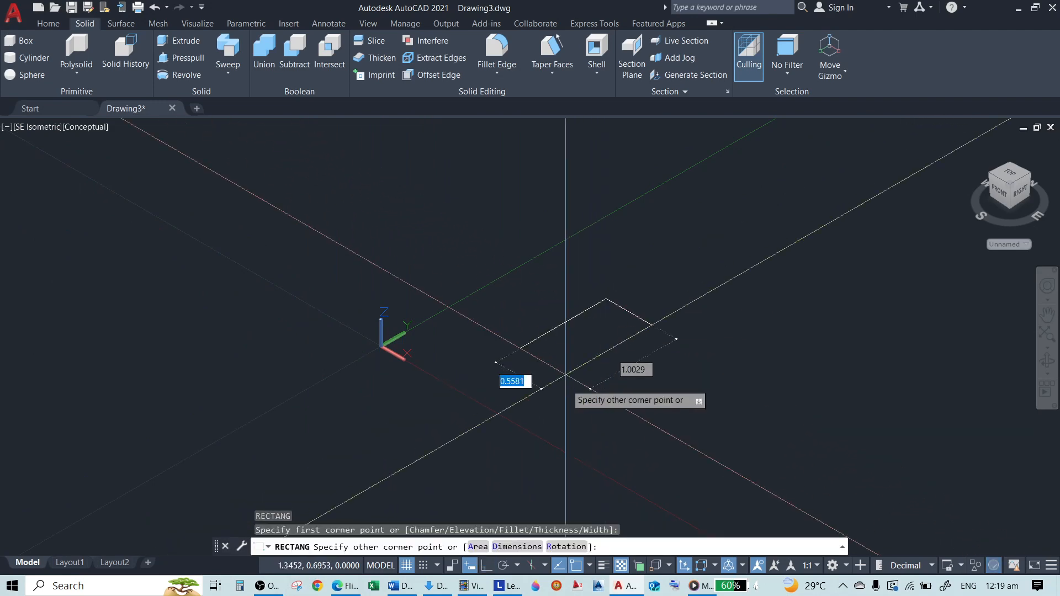
left_click(610, 422)
scroll(673, 317, "up", 4)
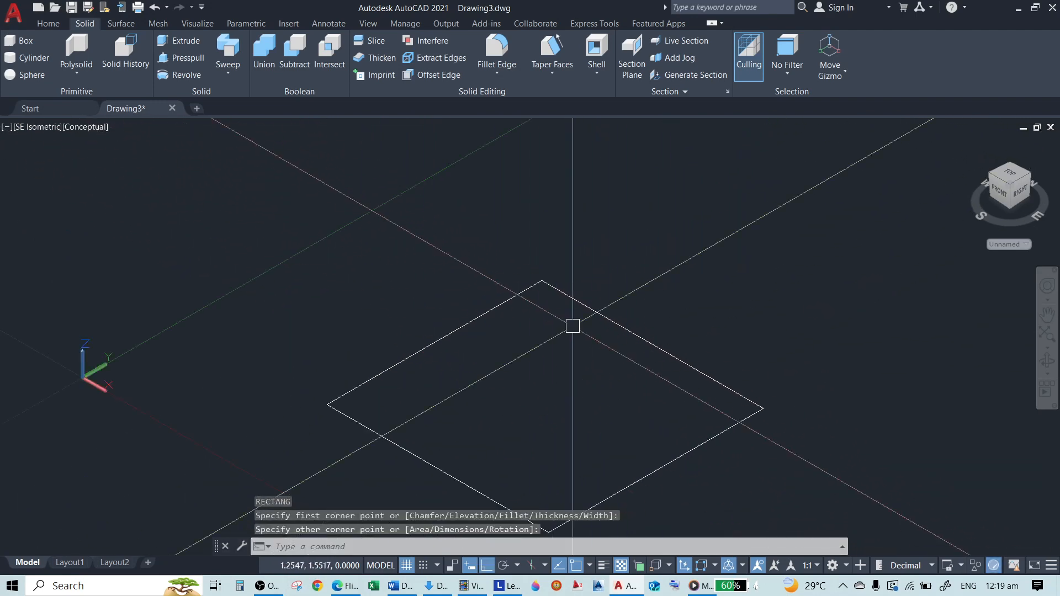
Relocate the UCS origin to the rectangle's corner nearest the current origin, keeping the default axis directions
scroll(524, 298, "down", 5)
scroll(479, 317, "up", 2)
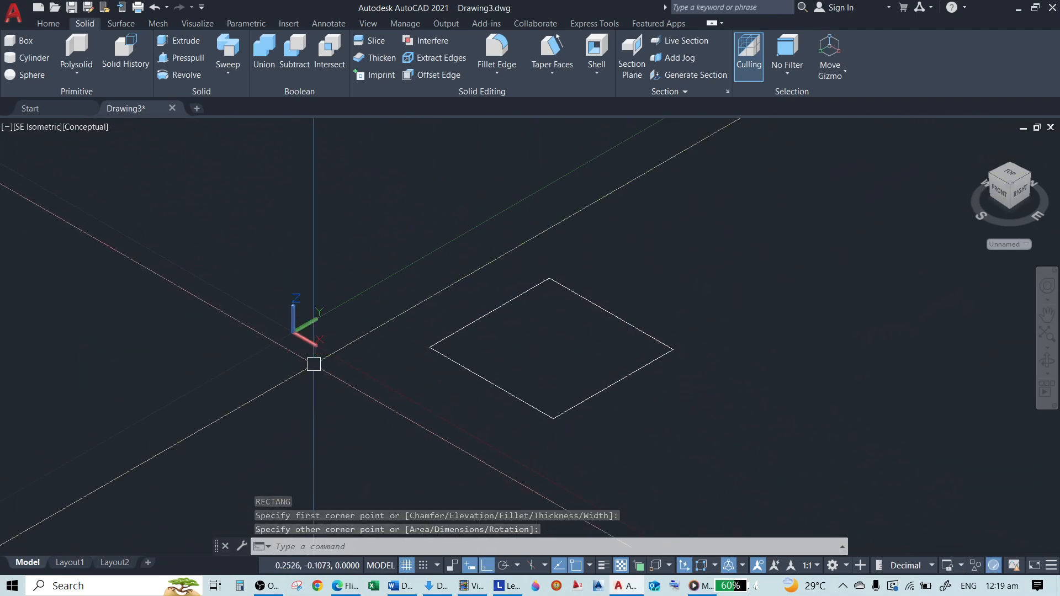
scroll(326, 337, "up", 2)
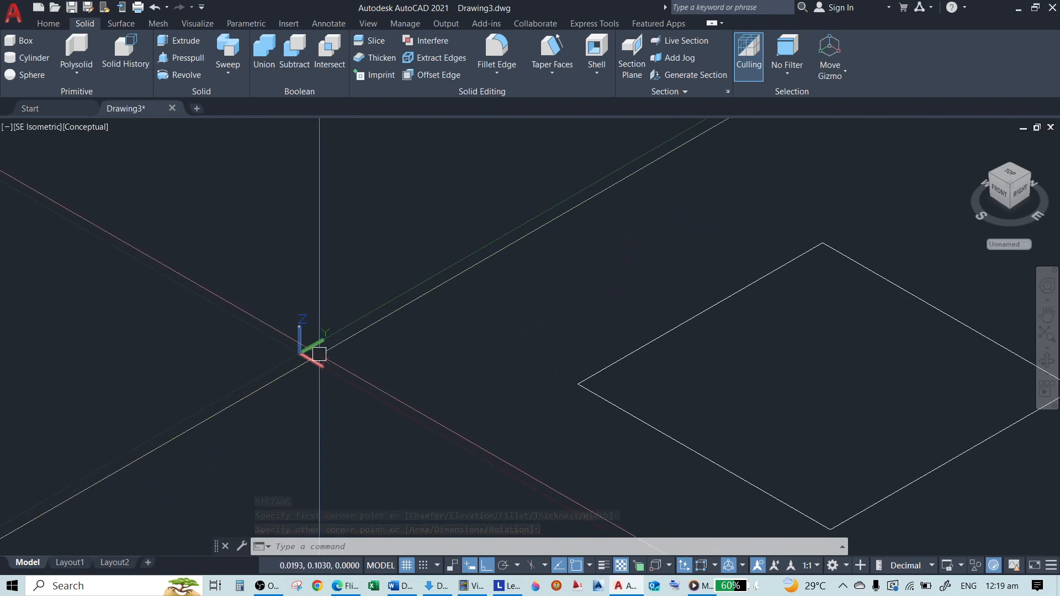
key("Return")
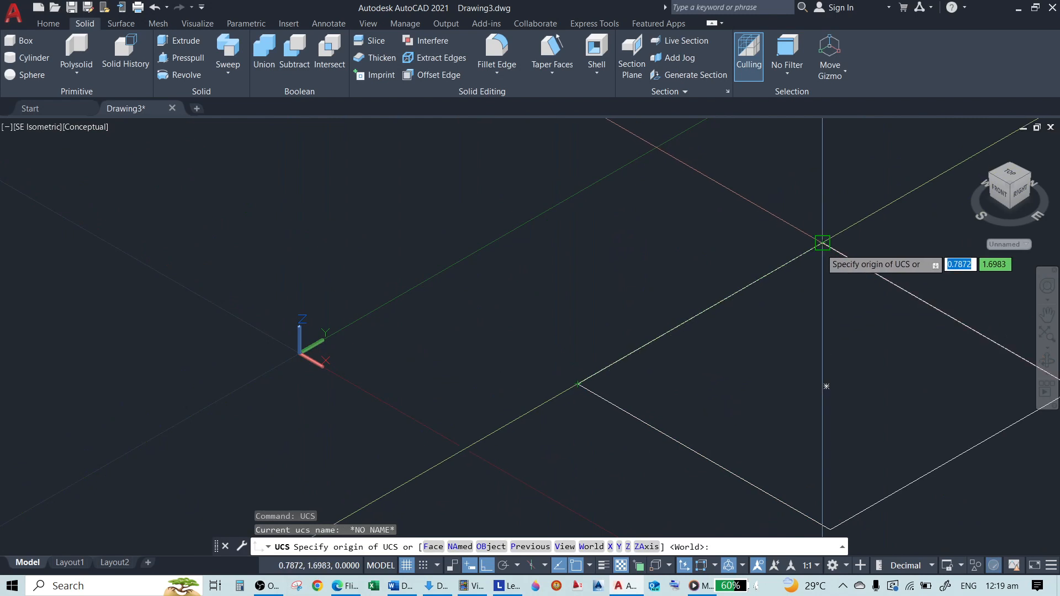
left_click(578, 385)
key("Return")
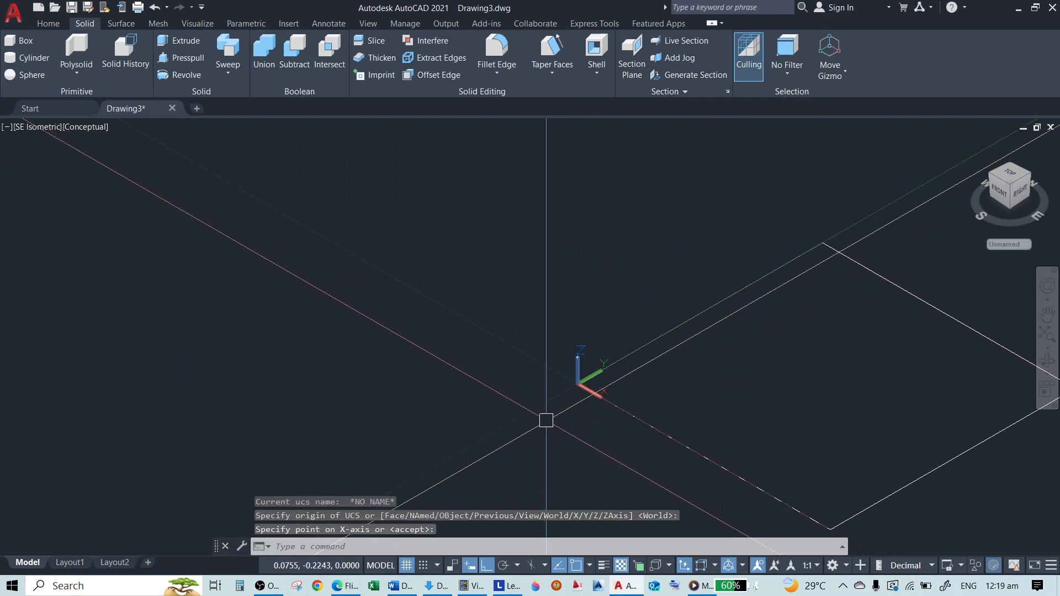
scroll(546, 420, "down", 3)
middle_click_drag(502, 403, 88, 309)
scroll(236, 326, "up", 2)
scroll(89, 309, "up", 1)
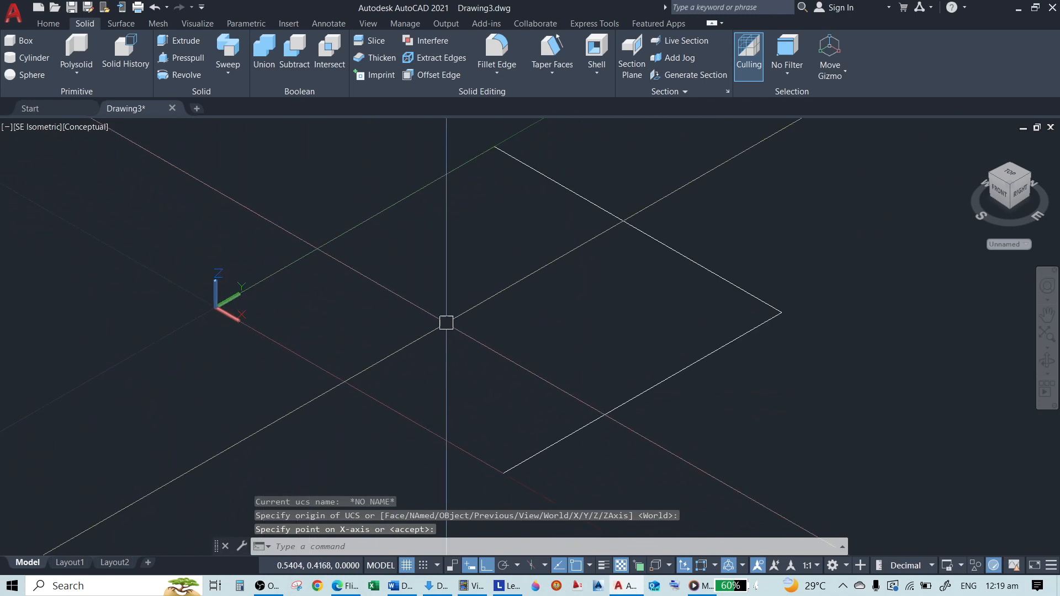
scroll(447, 322, "down", 4)
type("UC")
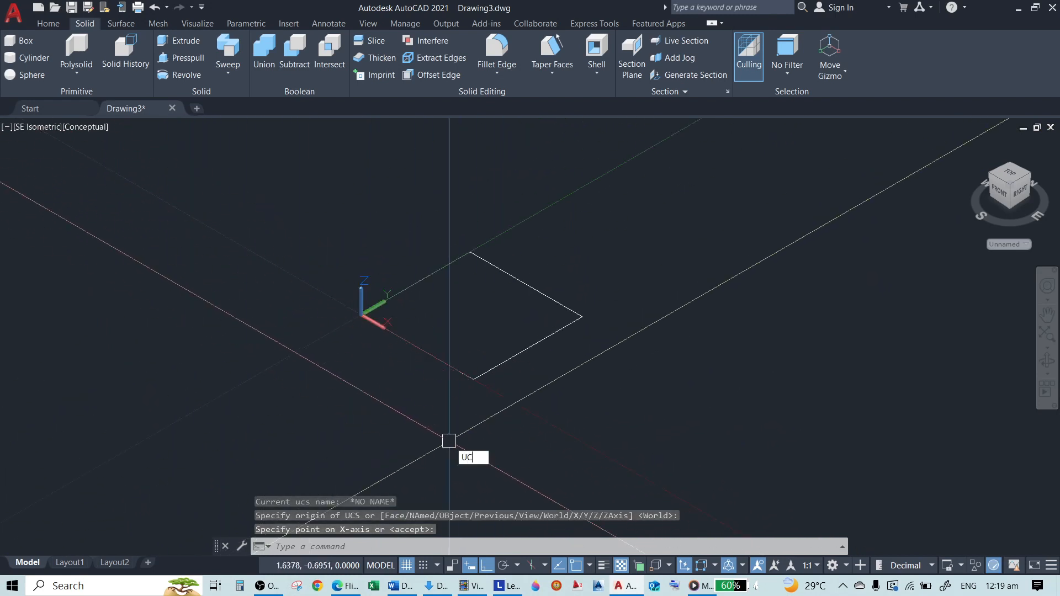
type("S")
key("Return")
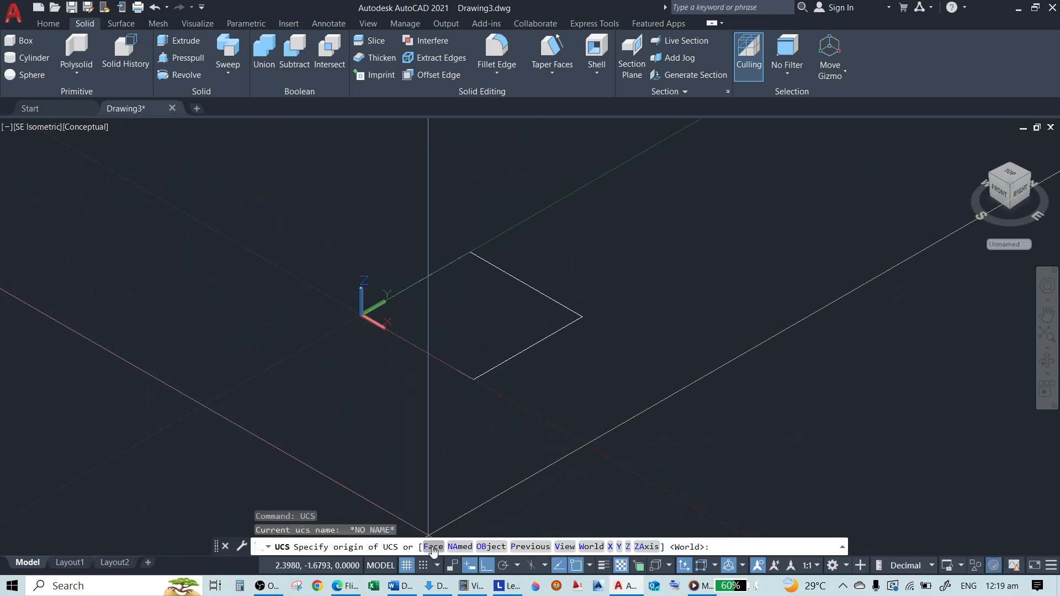
key("Escape")
key("Escape")
Extrude the rectangle freehand upward into a roughly cube-shaped solid box
type("EXT")
key("Return")
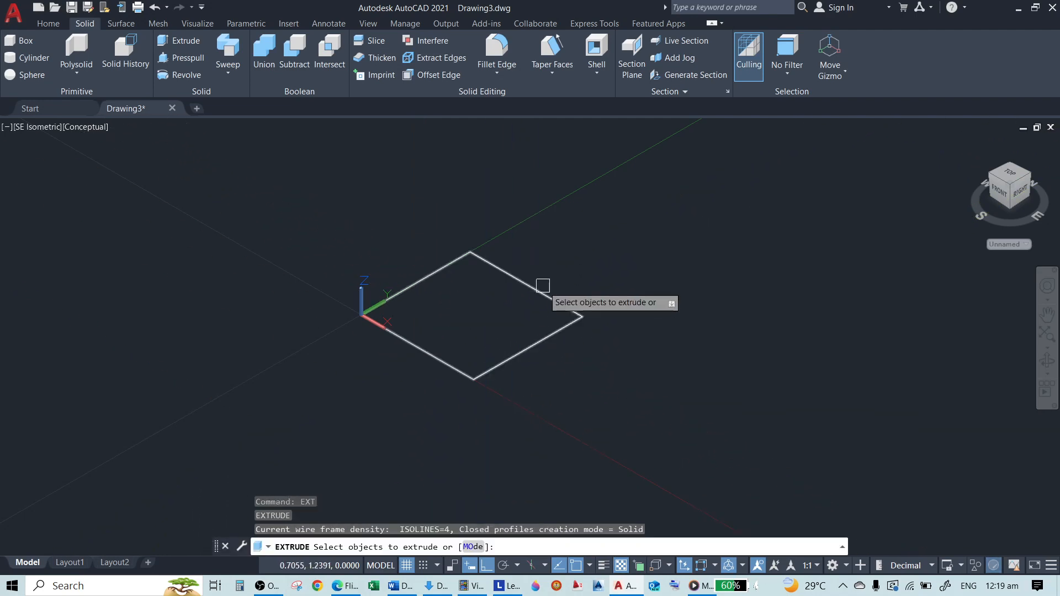
left_click(541, 291)
key("Return")
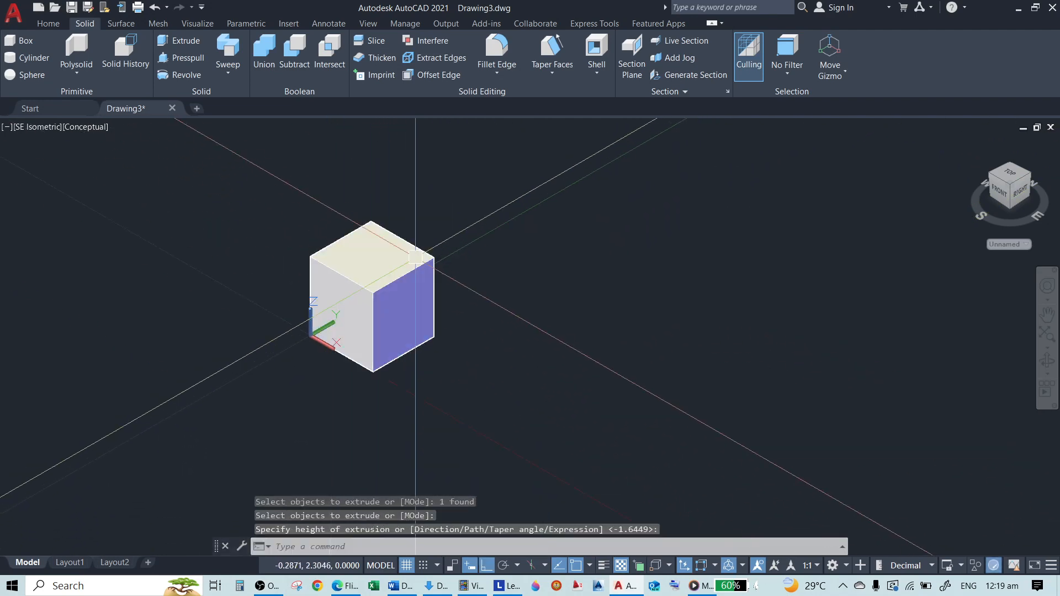
left_click(485, 299)
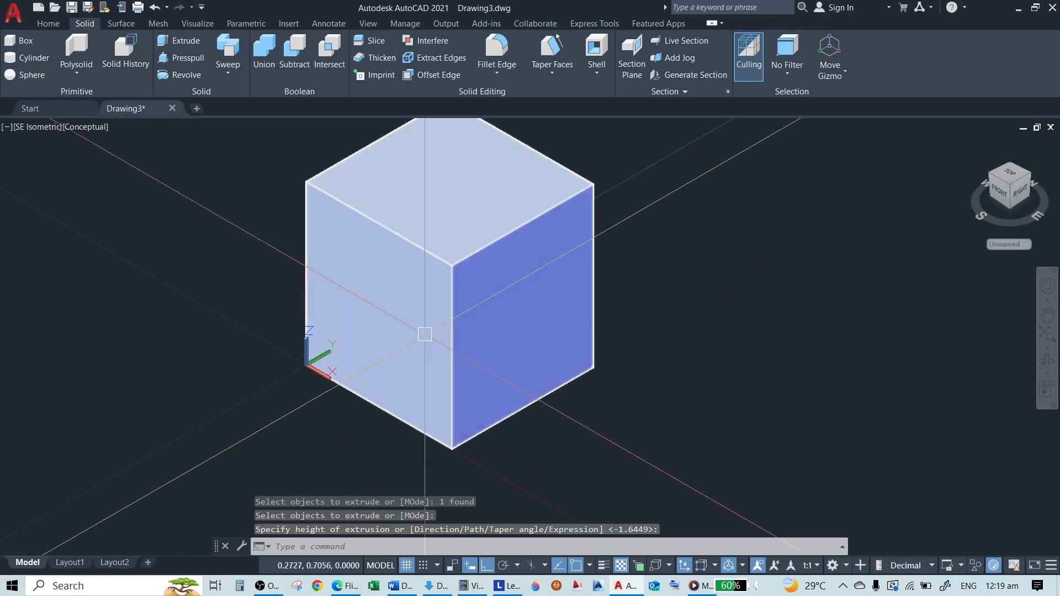
type("UCS")
key("Return")
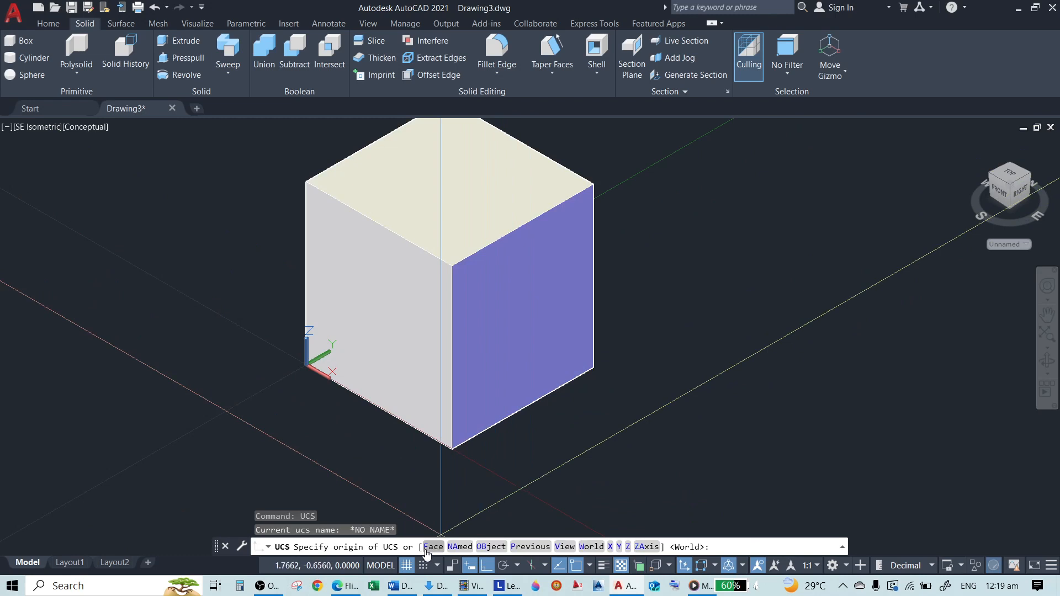
left_click(432, 546)
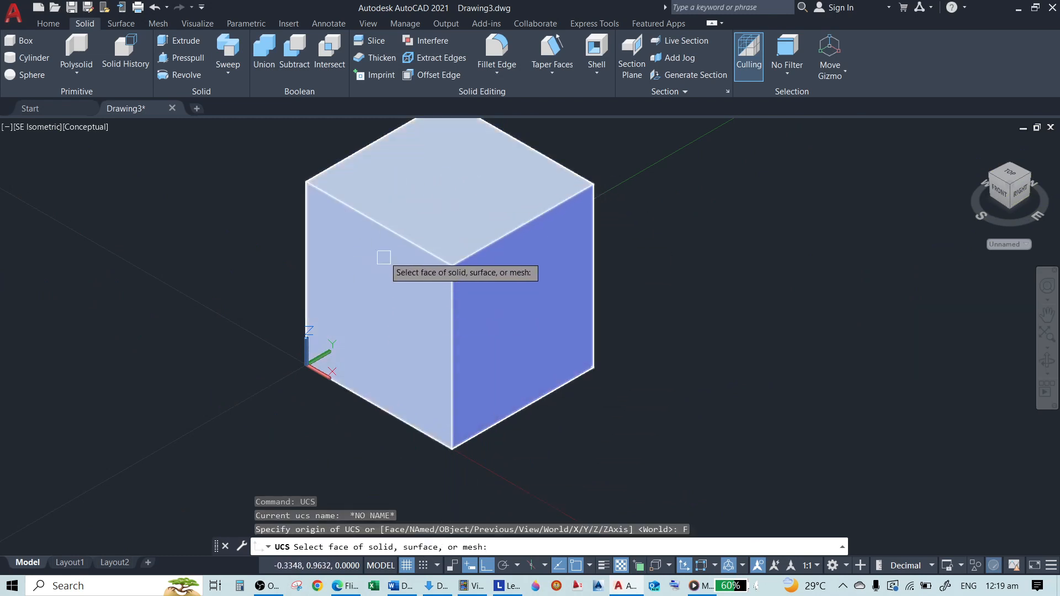
scroll(502, 319, "down", 1)
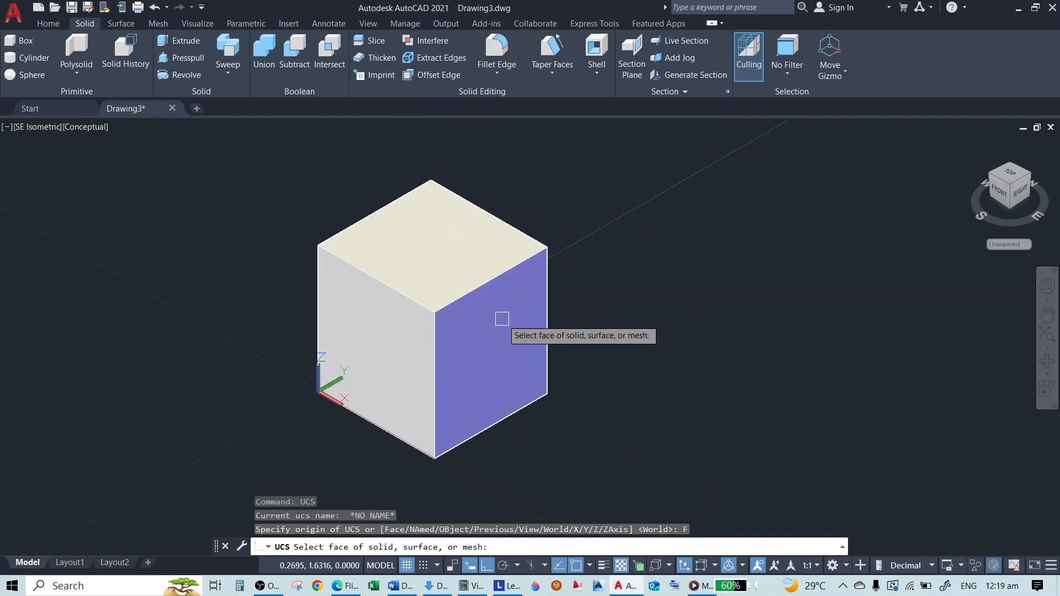
scroll(502, 319, "up", 1)
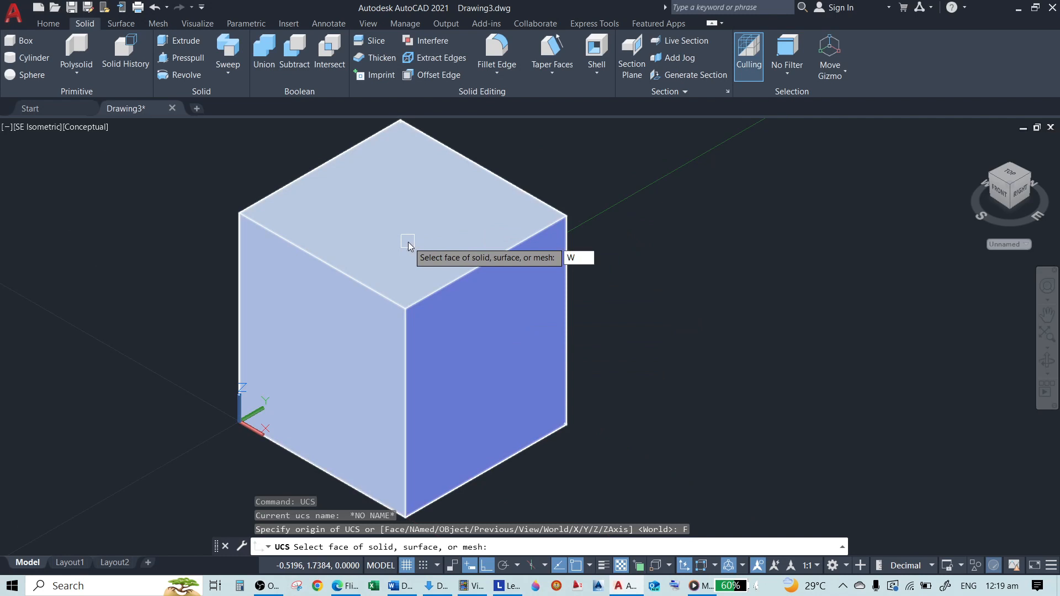
key("BackSpace")
left_click(550, 158)
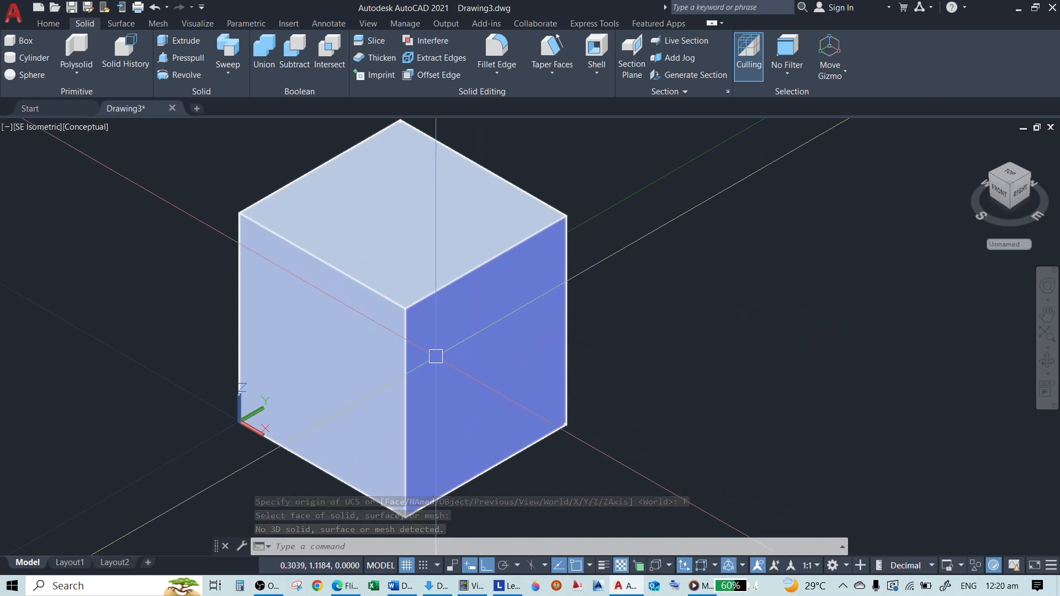
Align the UCS to the box's right-hand face with the Face option and accept the proposed orientation
type("ucs")
key("Return")
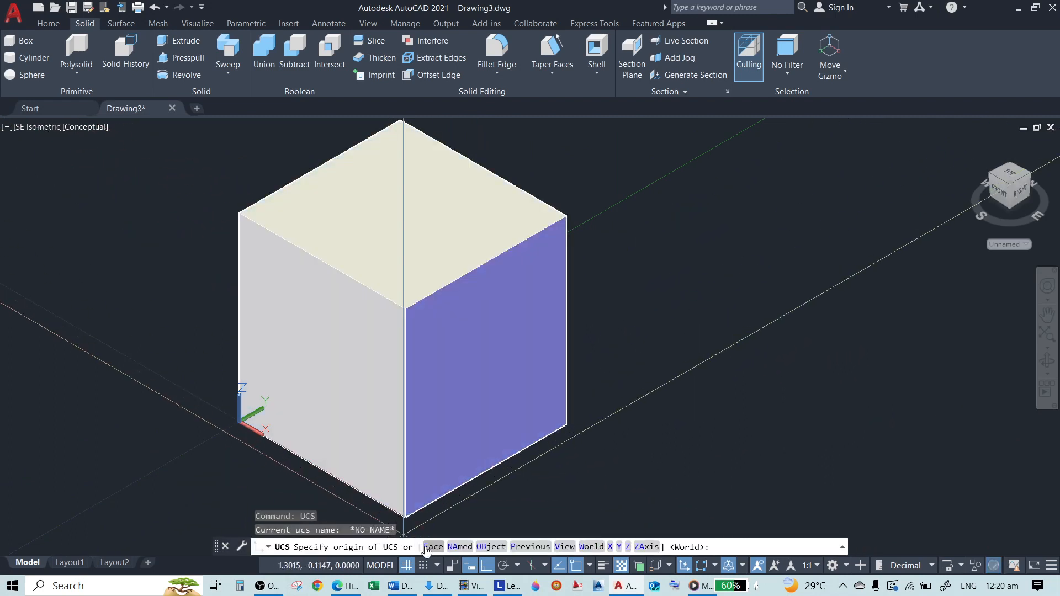
left_click(433, 548)
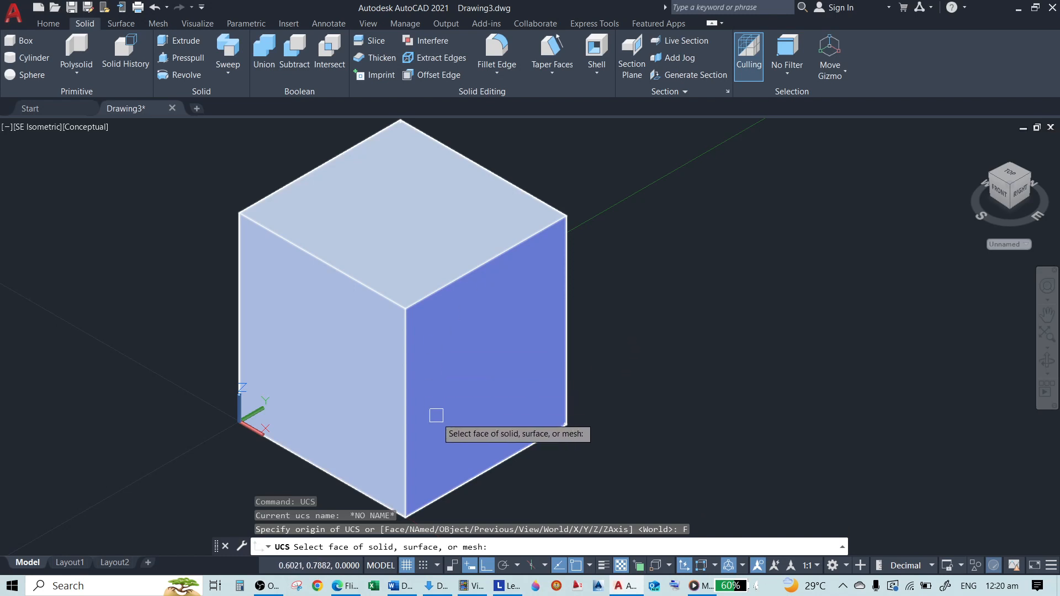
left_click(497, 343)
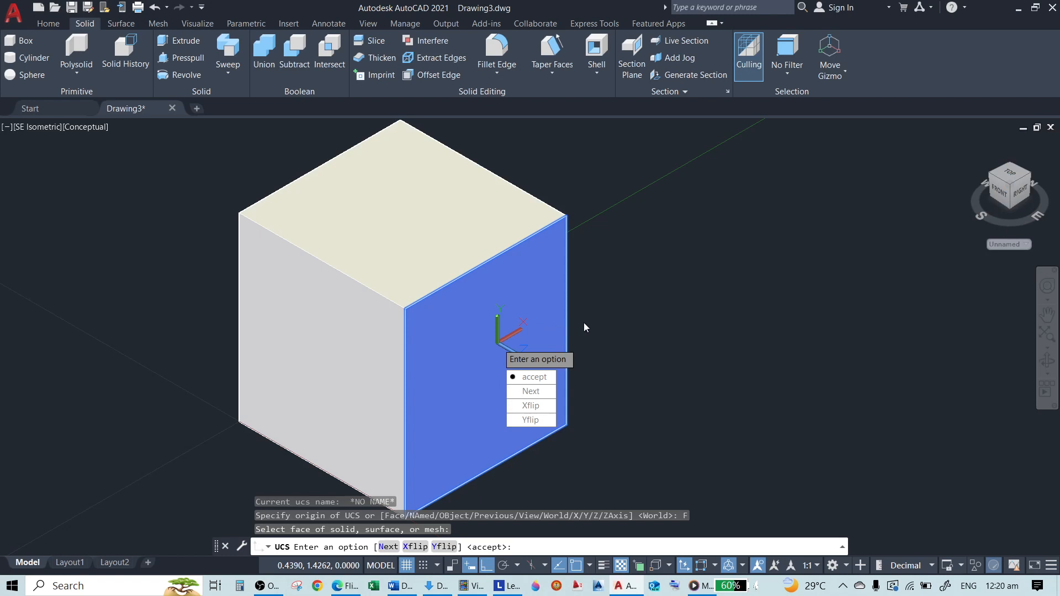
key("Return")
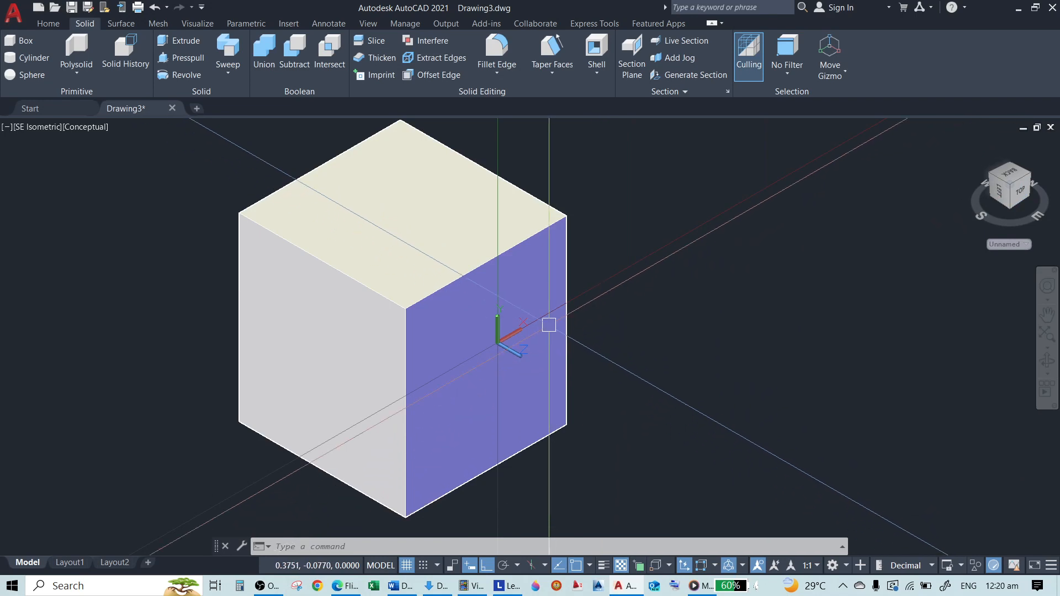
Look straight at the box face that carries the UCS, and undo back to the isometric view
scroll(536, 326, "up", 3)
scroll(389, 332, "down", 4)
scroll(389, 333, "up", 2)
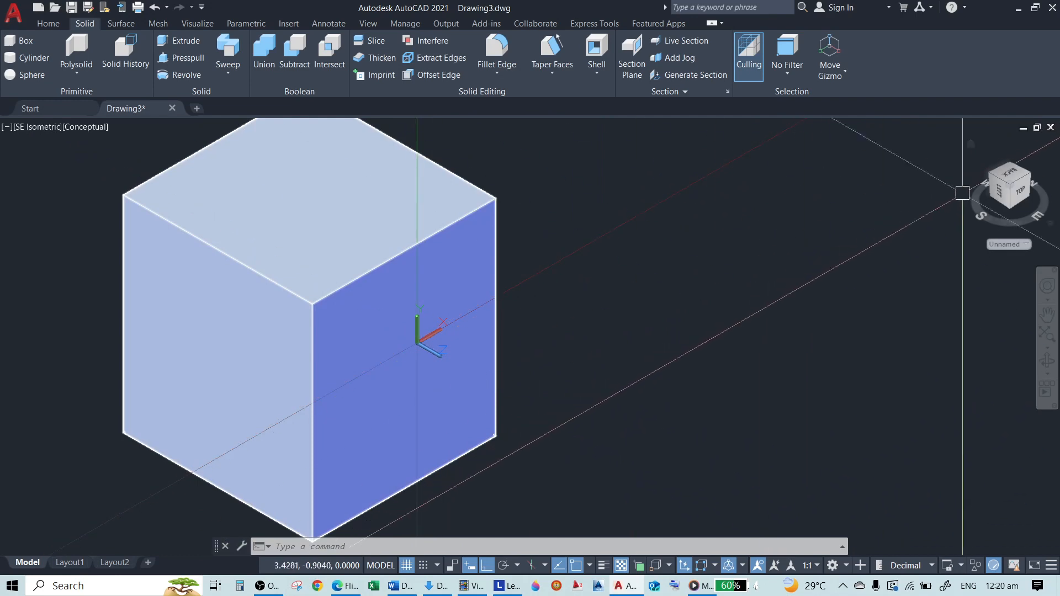
left_click(1021, 191)
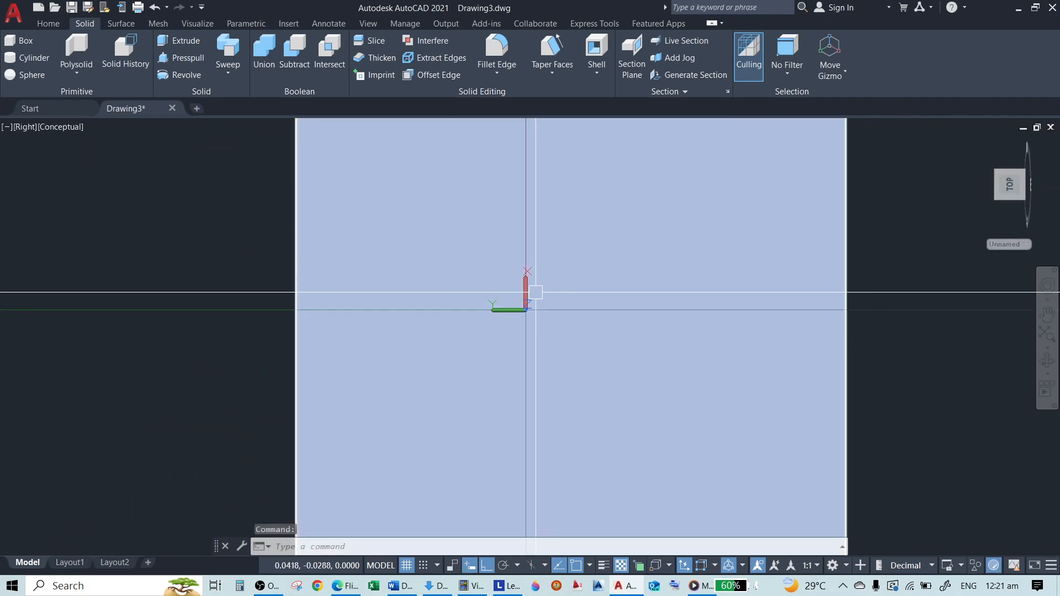
scroll(348, 292, "down", 4)
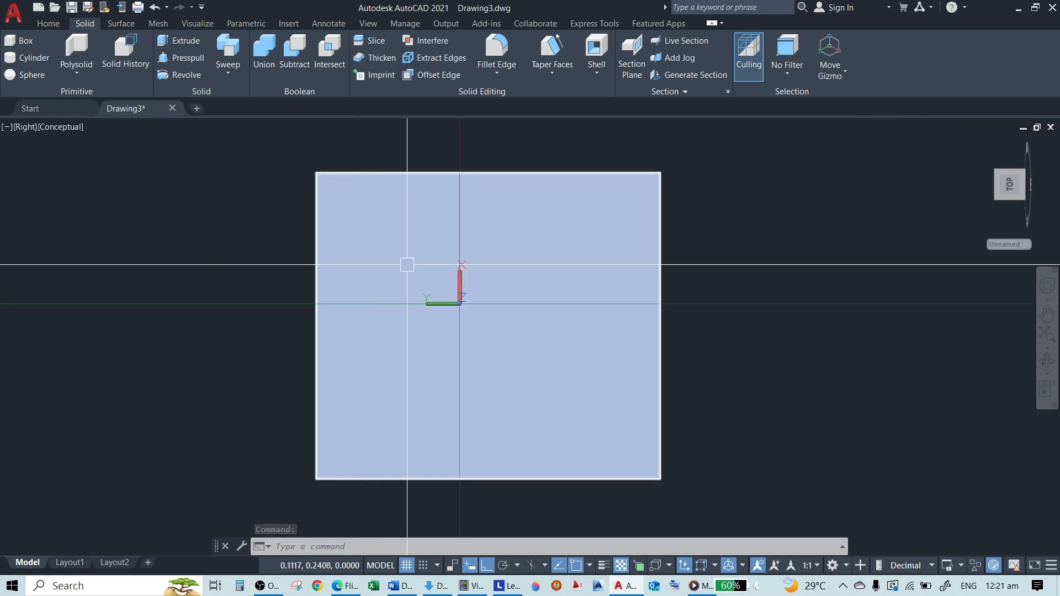
scroll(426, 243, "up", 3)
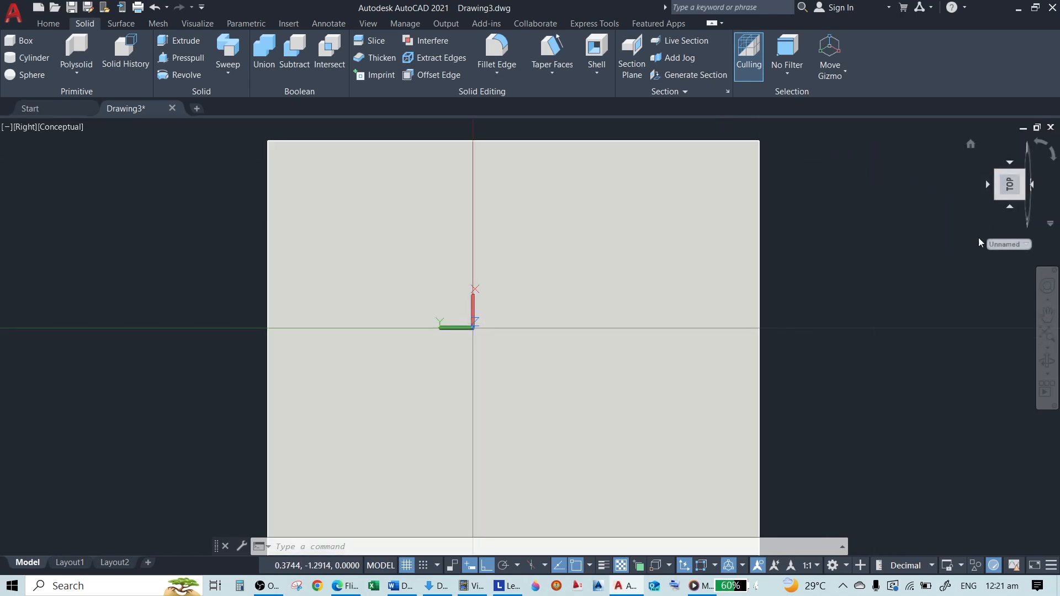
key("ctrl+z")
key("ctrl+z")
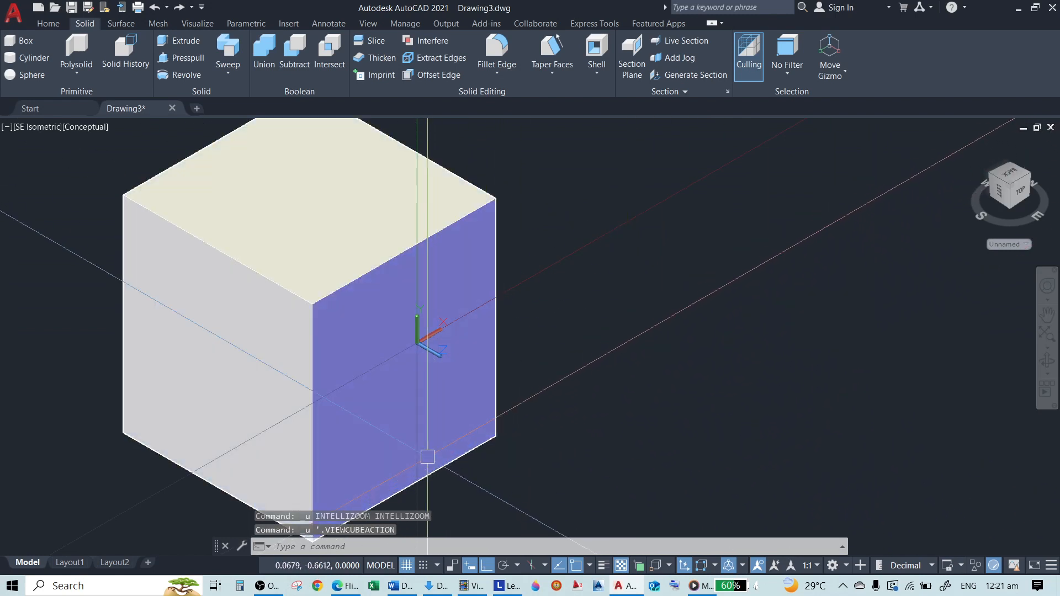
Draw a circle of about 0.23 radius on the box's right-hand face, below the UCS origin
type("c")
key("Return")
left_click(402, 381)
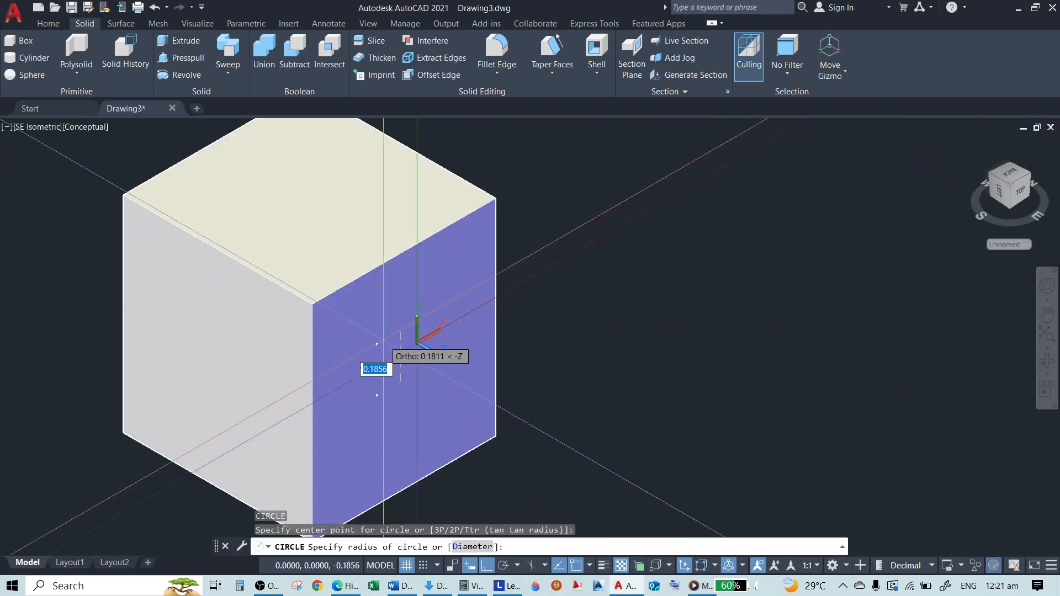
left_click(397, 303)
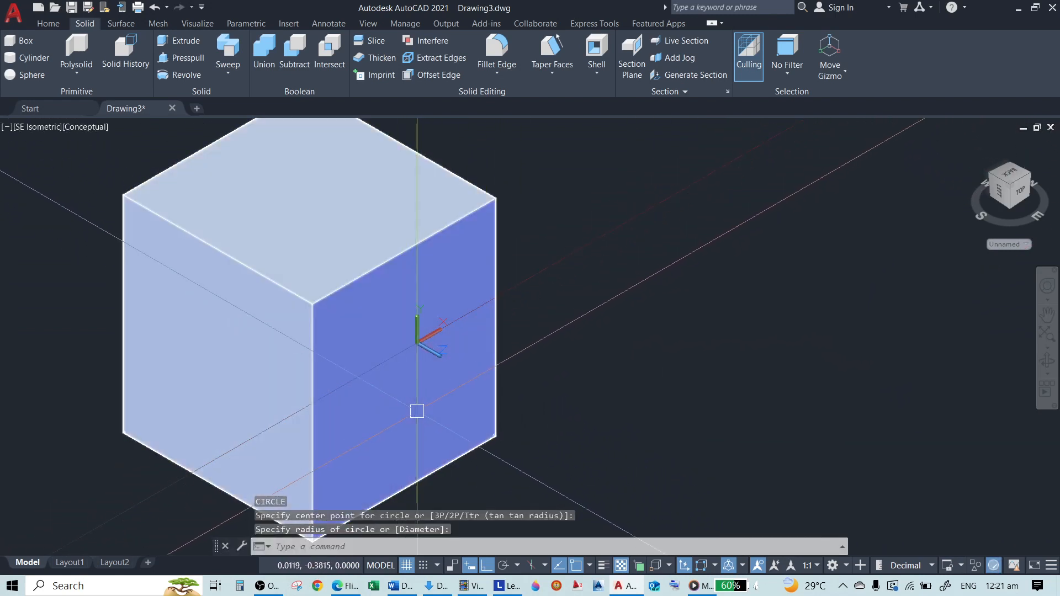
key("Return")
left_click(409, 413)
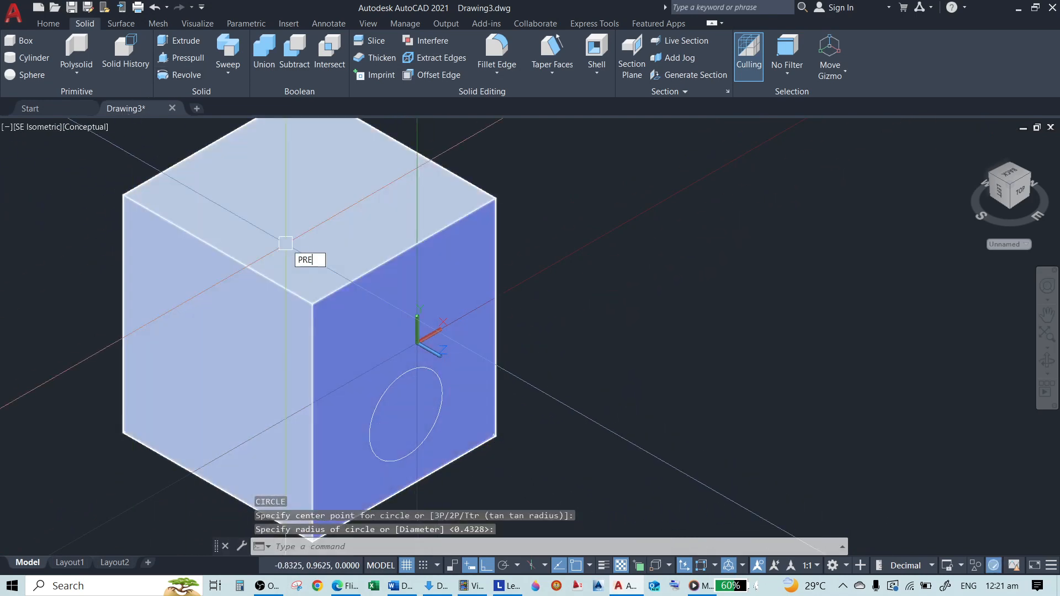
Presspull the circle freehand into the box to cut a round hole
type("PRESSPULL")
key("Return")
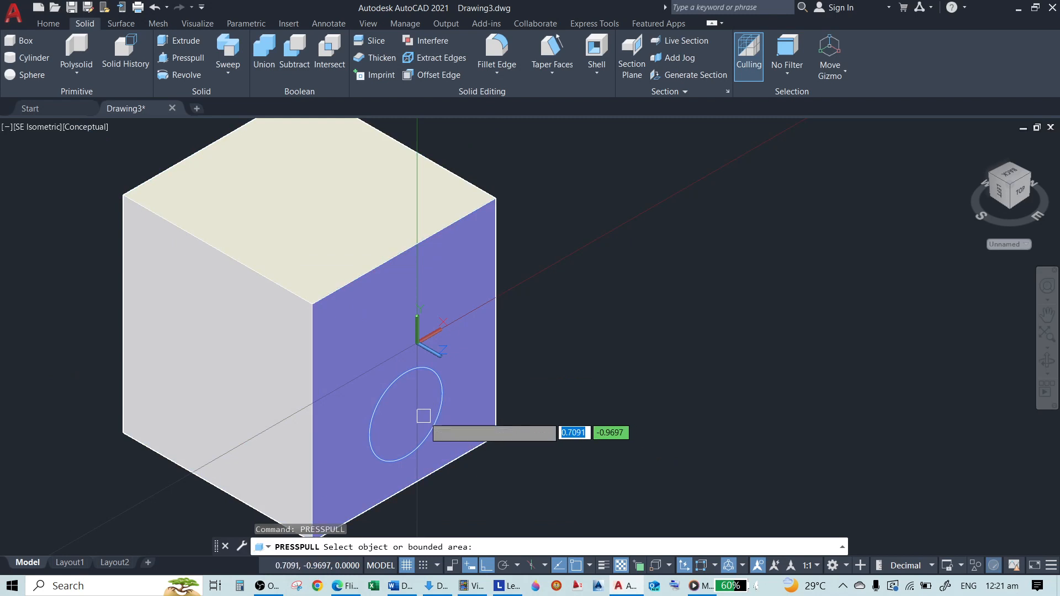
left_click(420, 386)
left_click(56, 229)
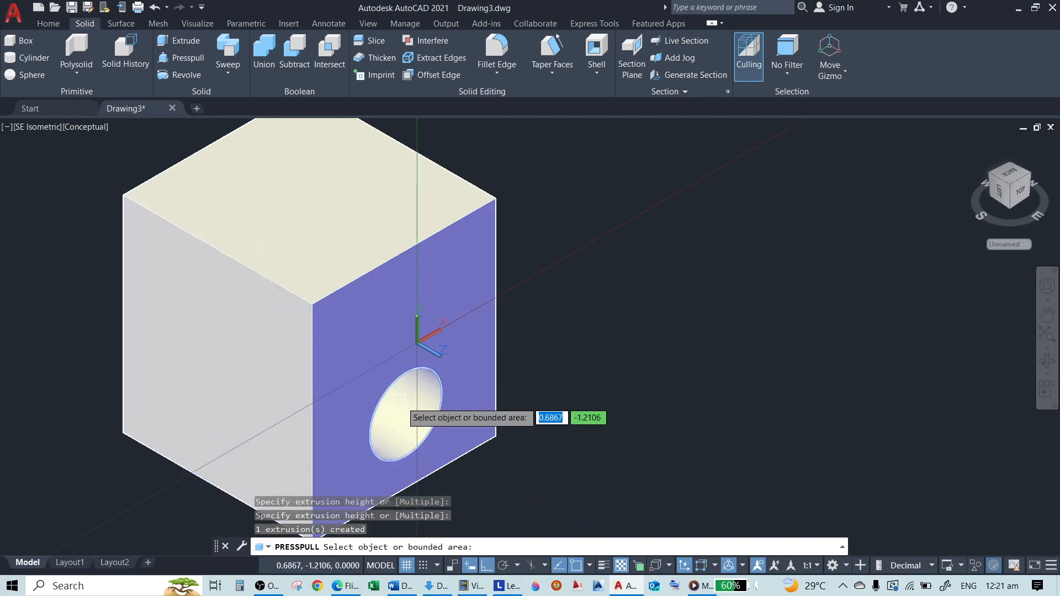
key("Return")
Draw a freehand upright rectangle in the plane of the box's right-hand face, overlapping that face's outer vertical edge
type("REC")
key("Return")
scroll(471, 312, "up", 2)
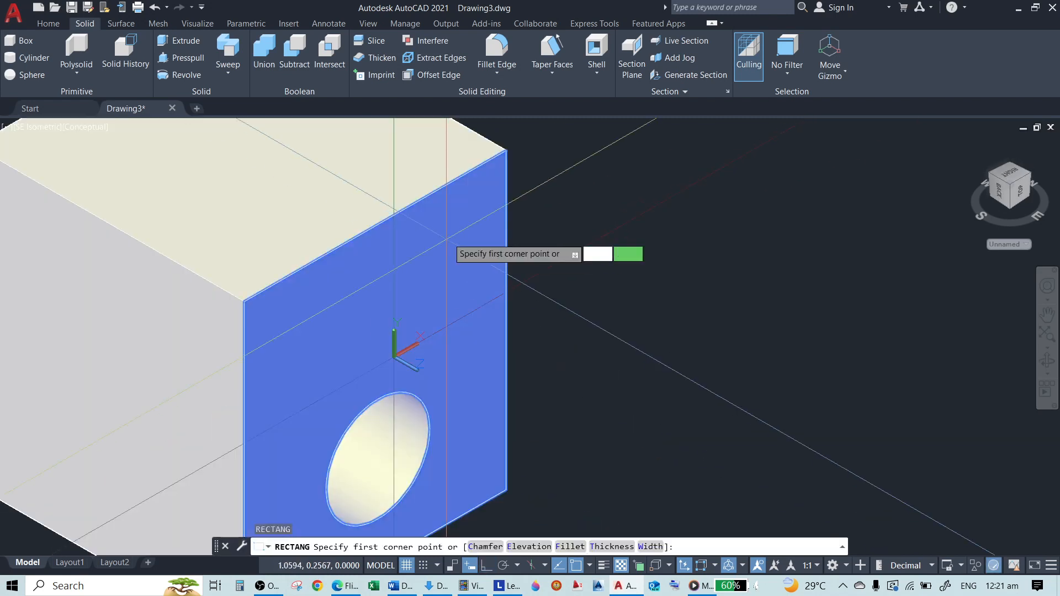
left_click(449, 213)
left_click(545, 364)
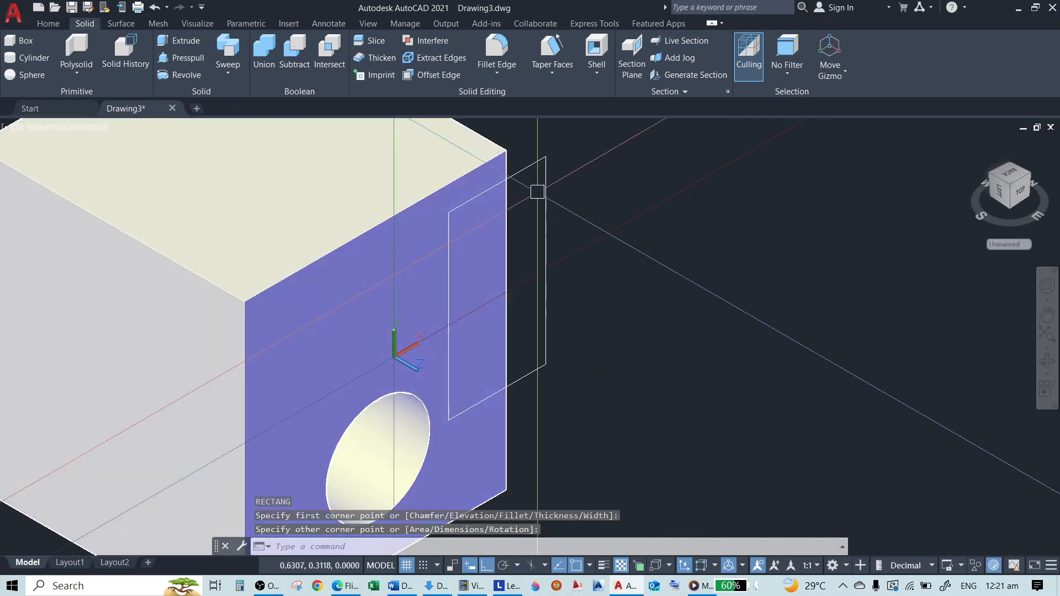
Stretch the rectangle's upper outer corner inward along its top edge to form a shape with one slanted side
left_click(550, 181)
left_click(545, 156)
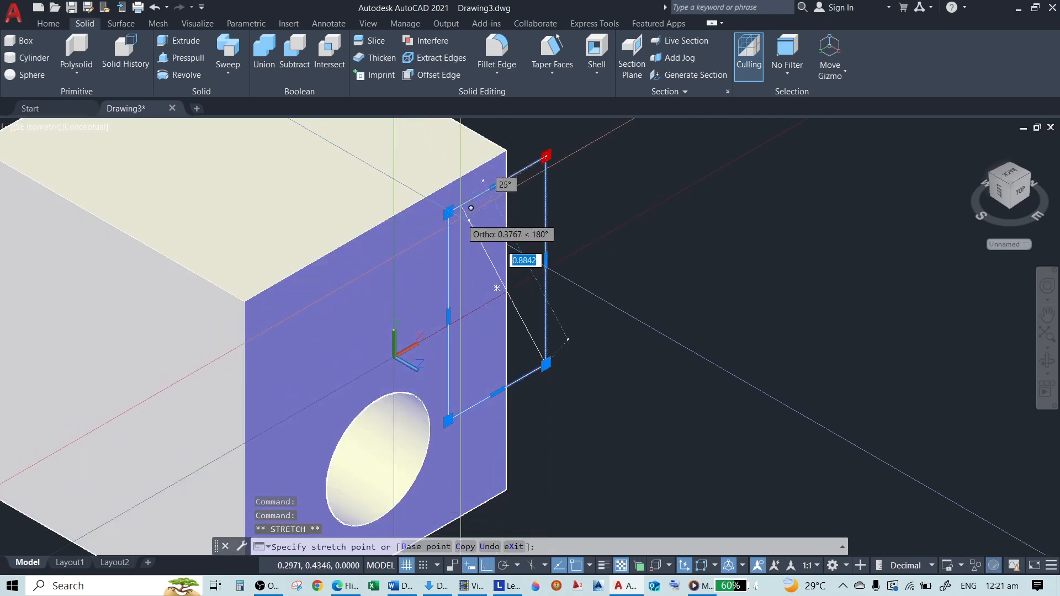
key("Escape")
key("Escape")
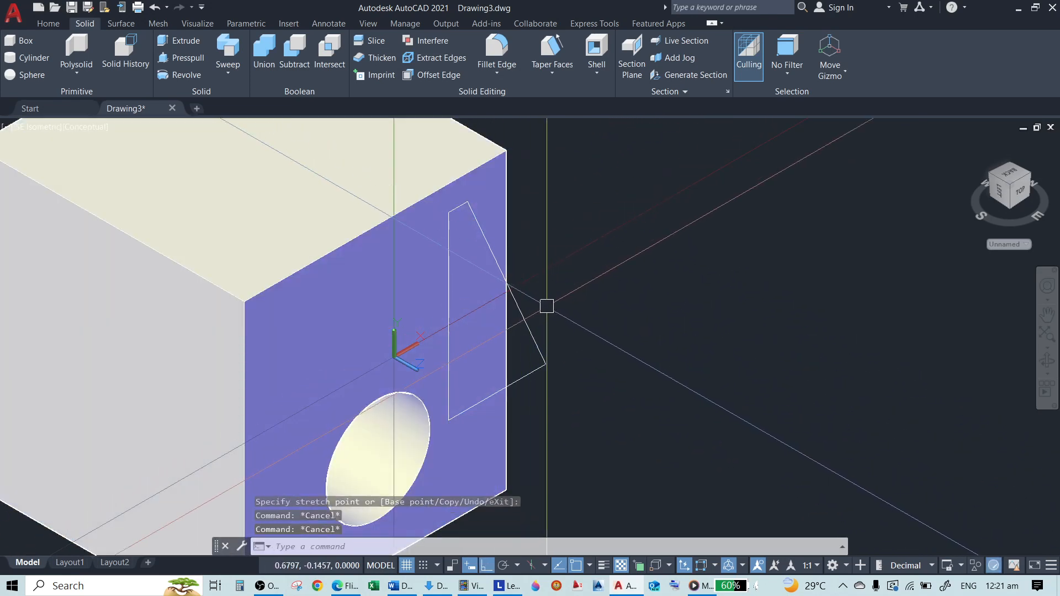
Presspull the slanted four-sided shape about 1.31 units outward from the box's right-hand face
type("PRESSPULL")
key("Return")
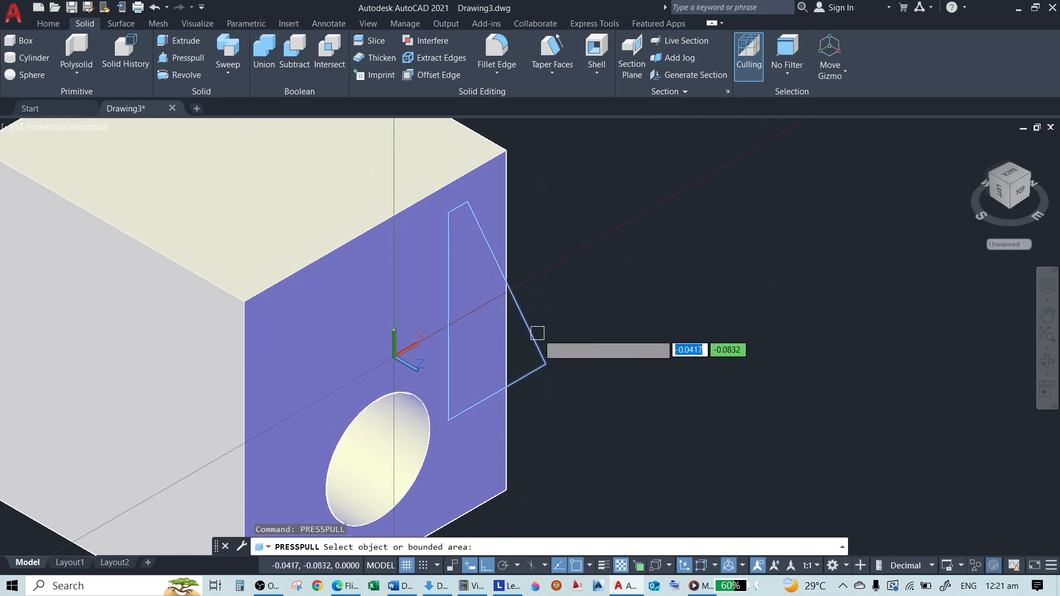
left_click(535, 342)
scroll(479, 275, "down", 4)
scroll(477, 283, "up", 3)
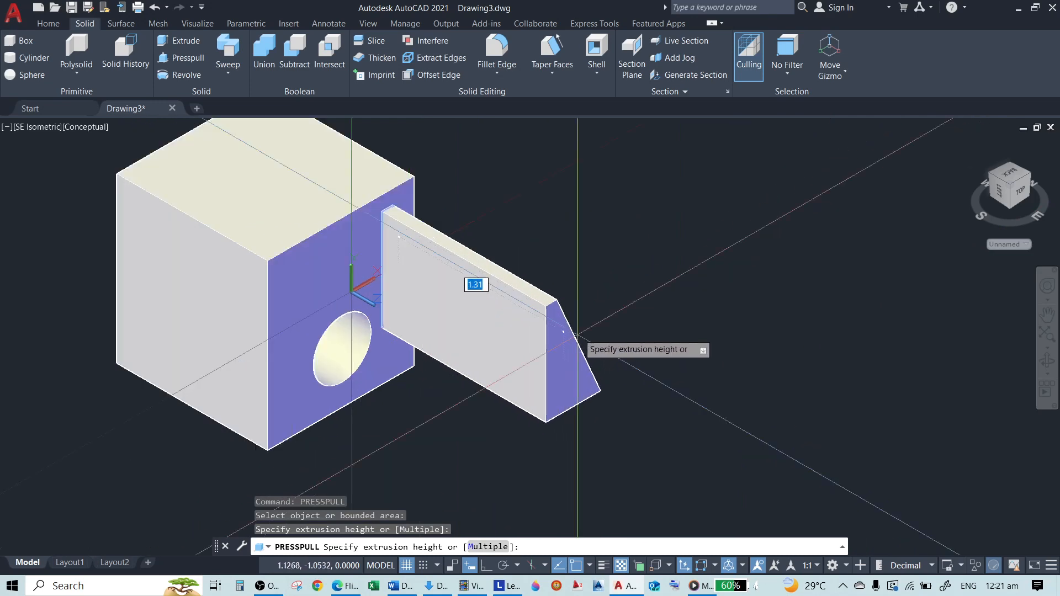
left_click(600, 308)
scroll(374, 291, "up", 8)
key("Return")
scroll(467, 389, "down", 7)
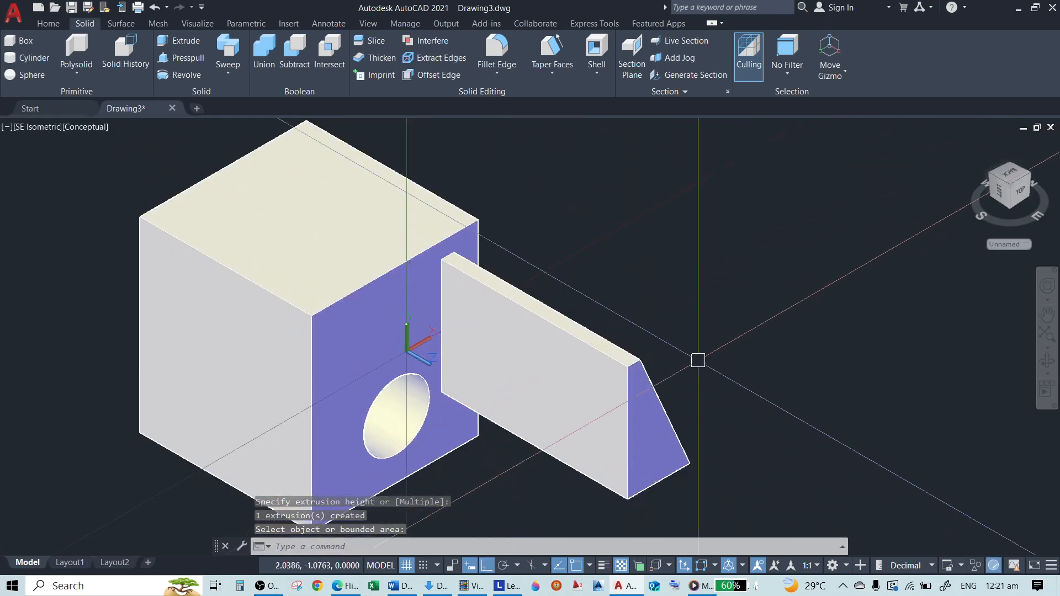
scroll(408, 330, "up", 3)
scroll(508, 410, "down", 4)
scroll(456, 393, "up", 3)
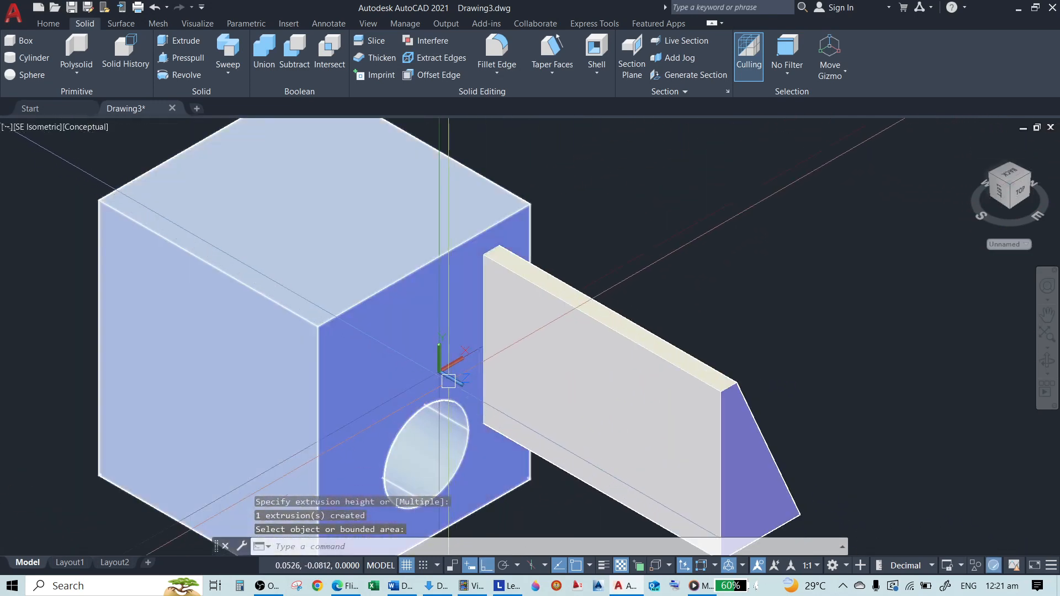
scroll(514, 406, "down", 4)
scroll(497, 378, "up", 2)
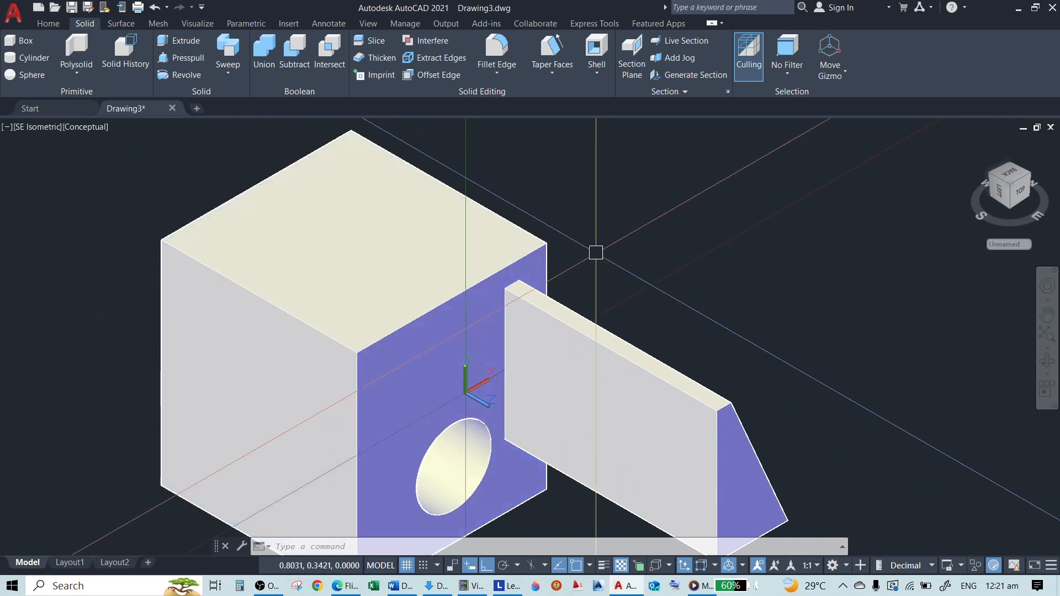
Relocate the UCS with the Face option, picking on the box's top face and accepting the proposed orientation
type("S")
key("Return")
type("F")
key("Return")
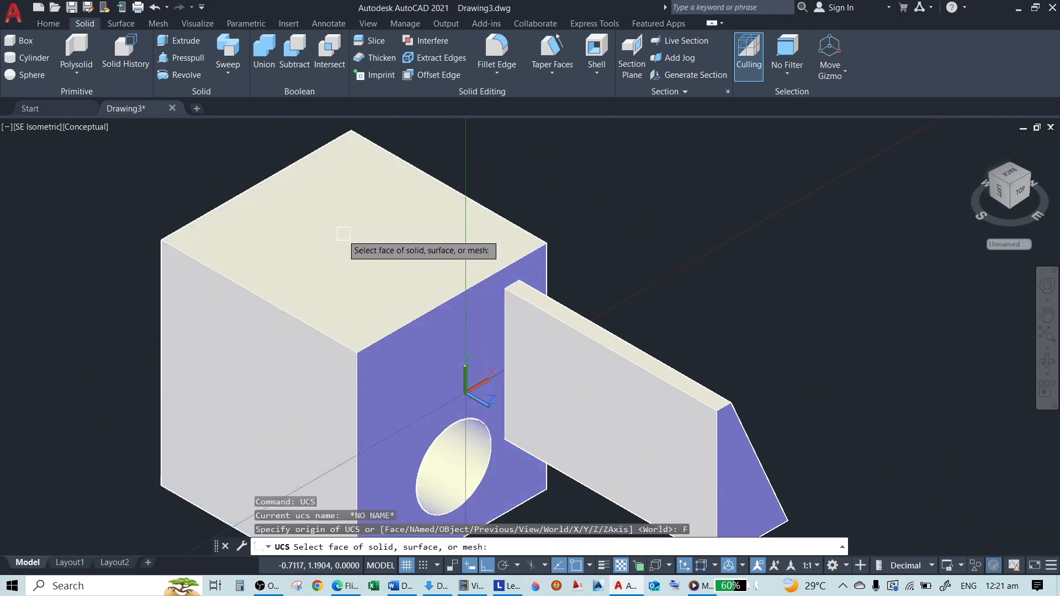
left_click(353, 232)
key("Return")
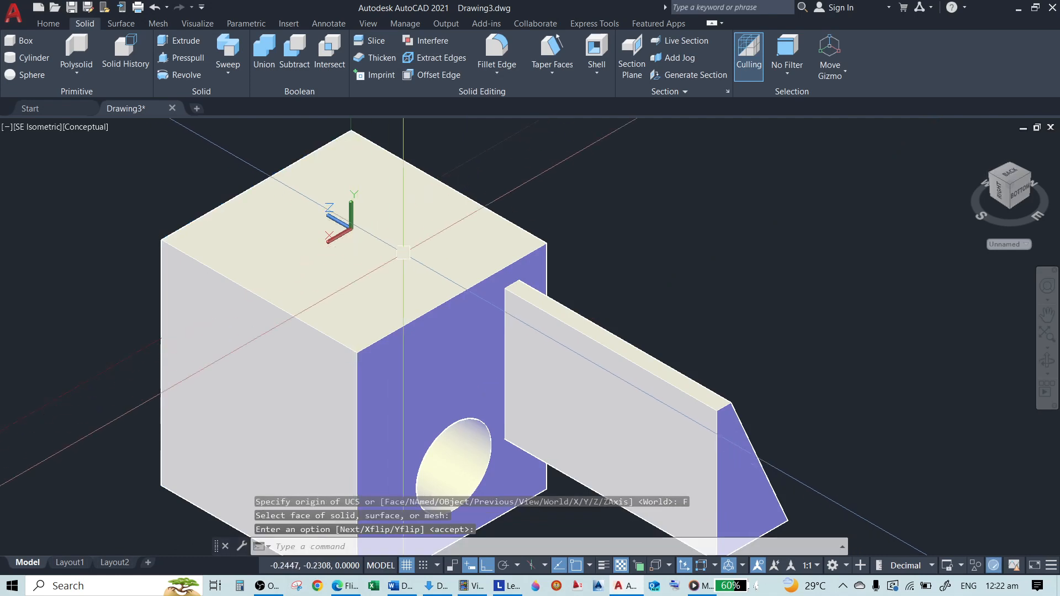
Draw a freehand circle on the box's top face, between the UCS origin and the edge nearest the protruding slab
type("c")
key("Return")
left_click(408, 245)
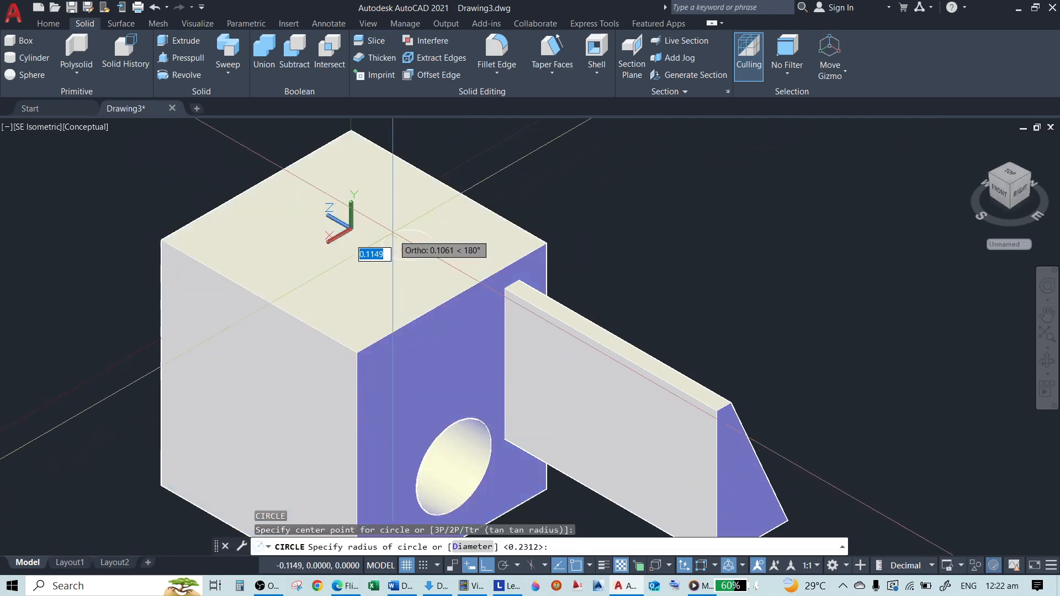
key("Return")
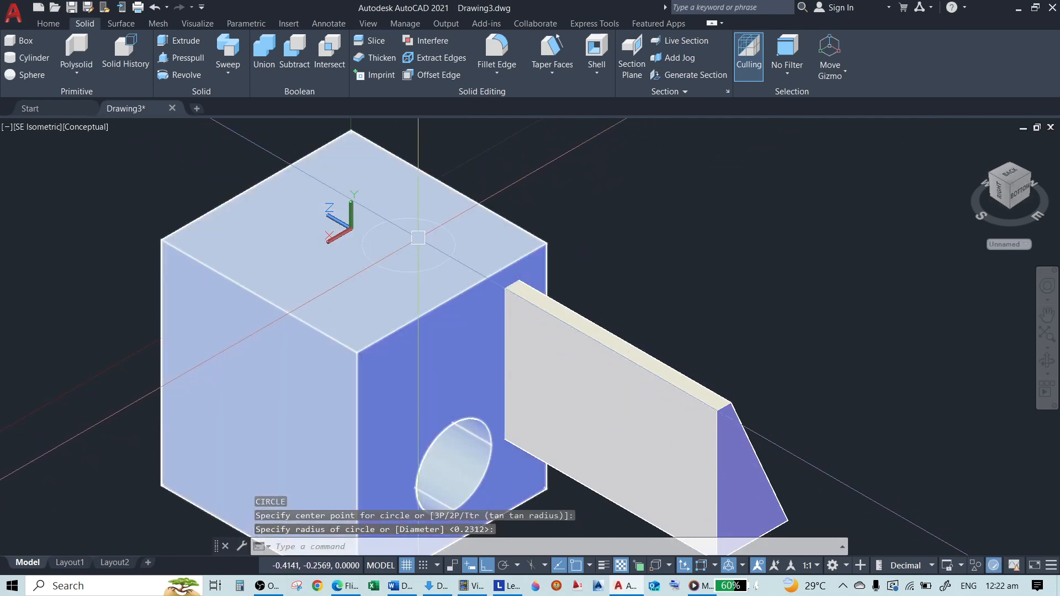
Extrude the circle on the box's top face upward into a short cylinder with a freehand height
type("Eext")
key("Return")
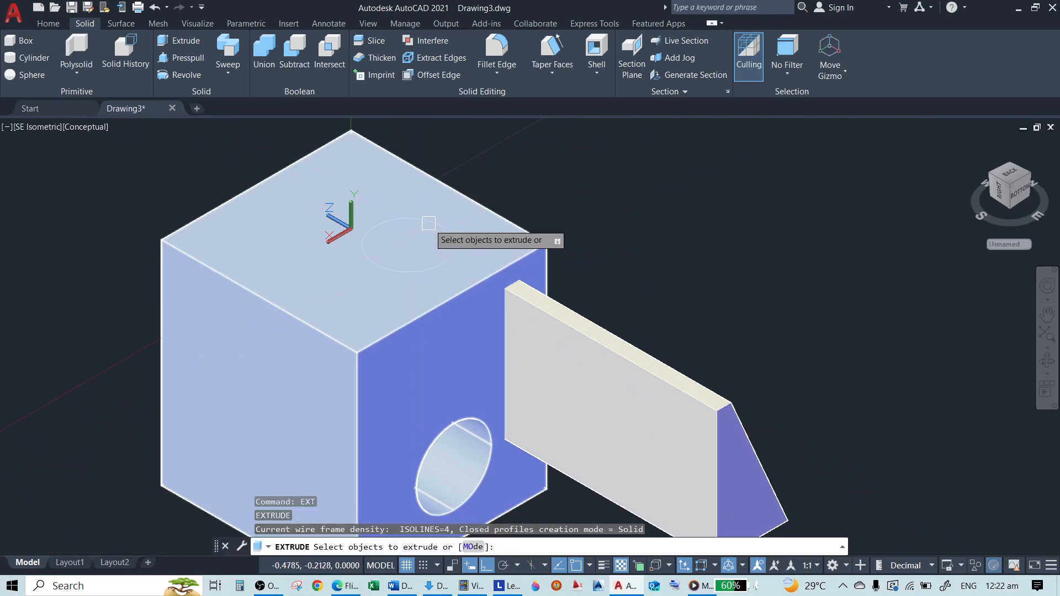
left_click(435, 224)
key("Return")
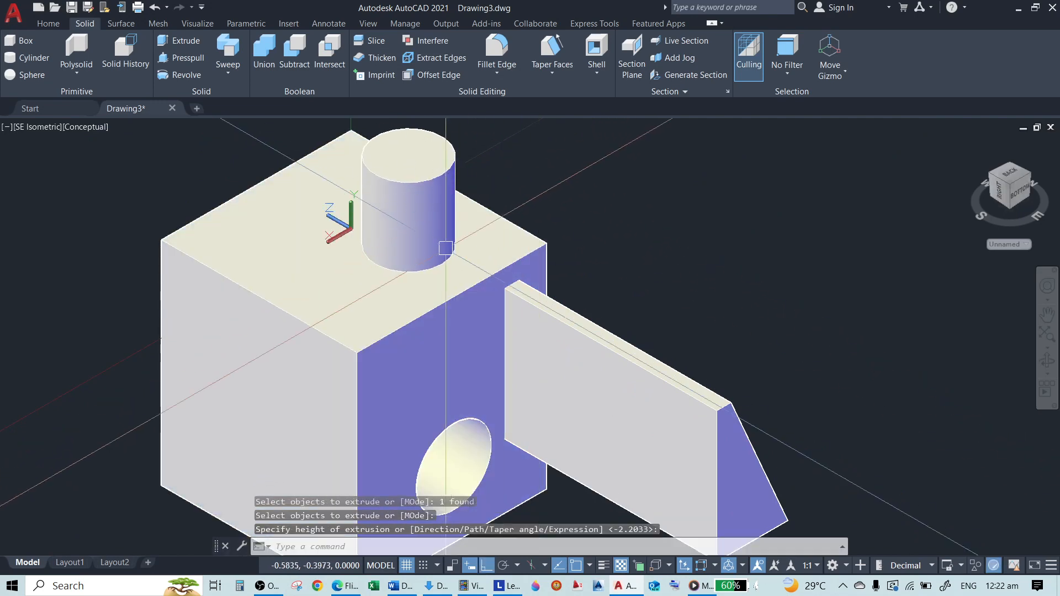
Save the current UCS on the box's top face as a named UCS called XXX
scroll(497, 168, "up", 1)
scroll(521, 203, "down", 4)
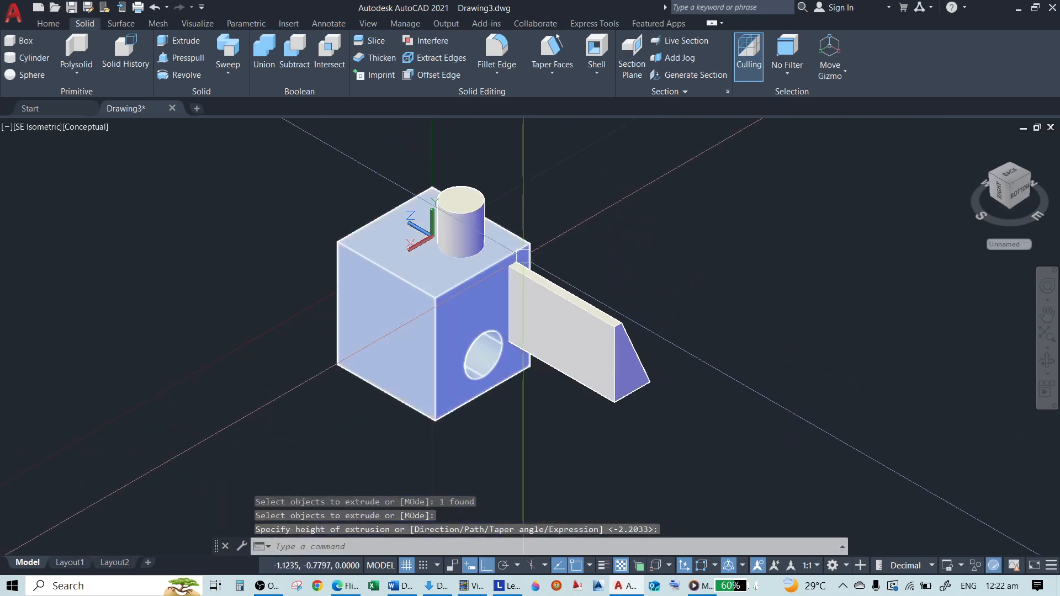
key("Escape")
type("ucs")
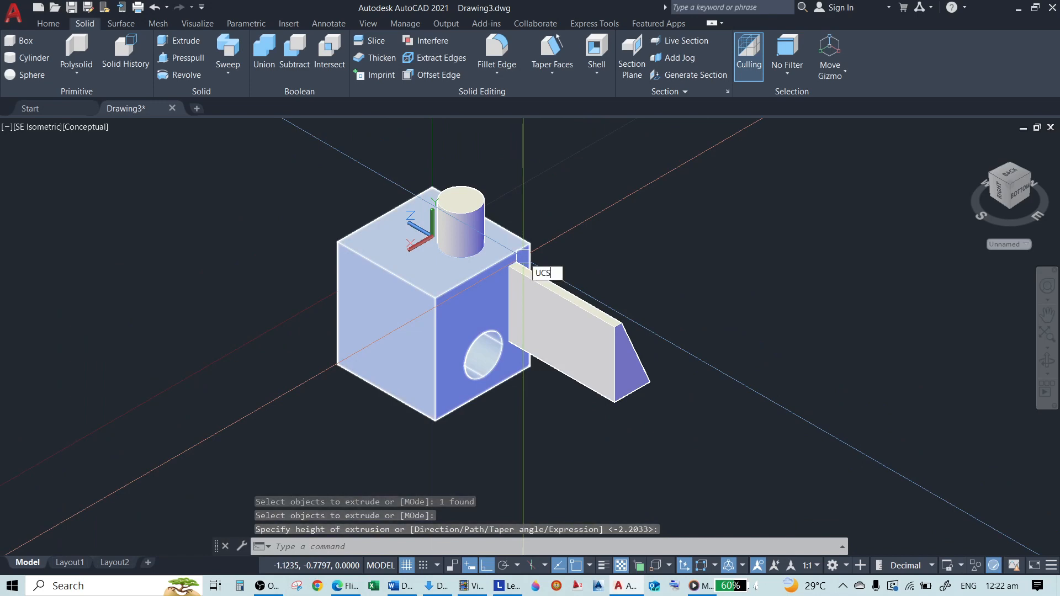
key("Return")
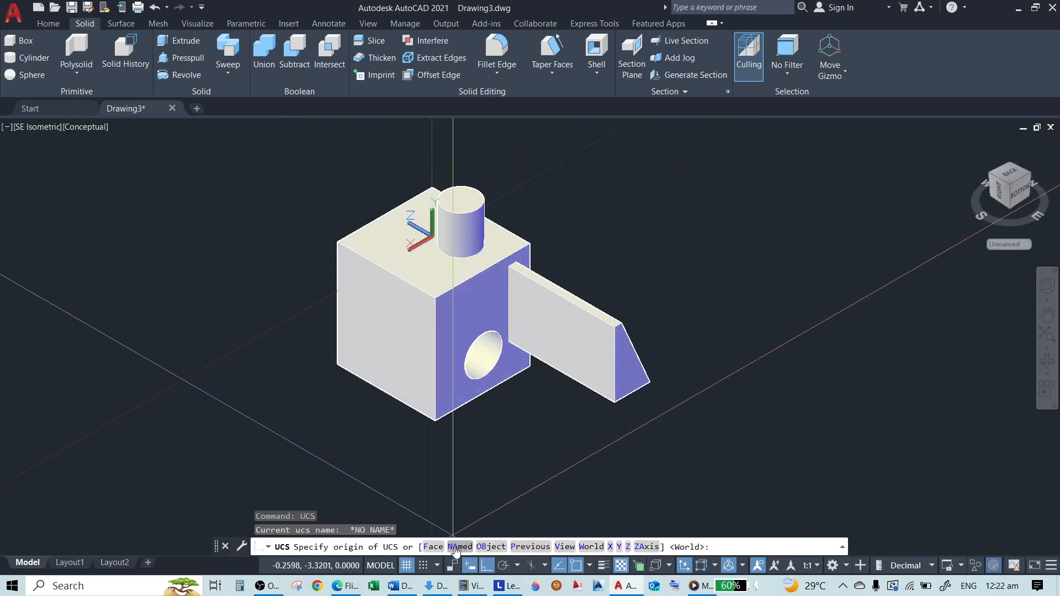
scroll(428, 228, "up", 3)
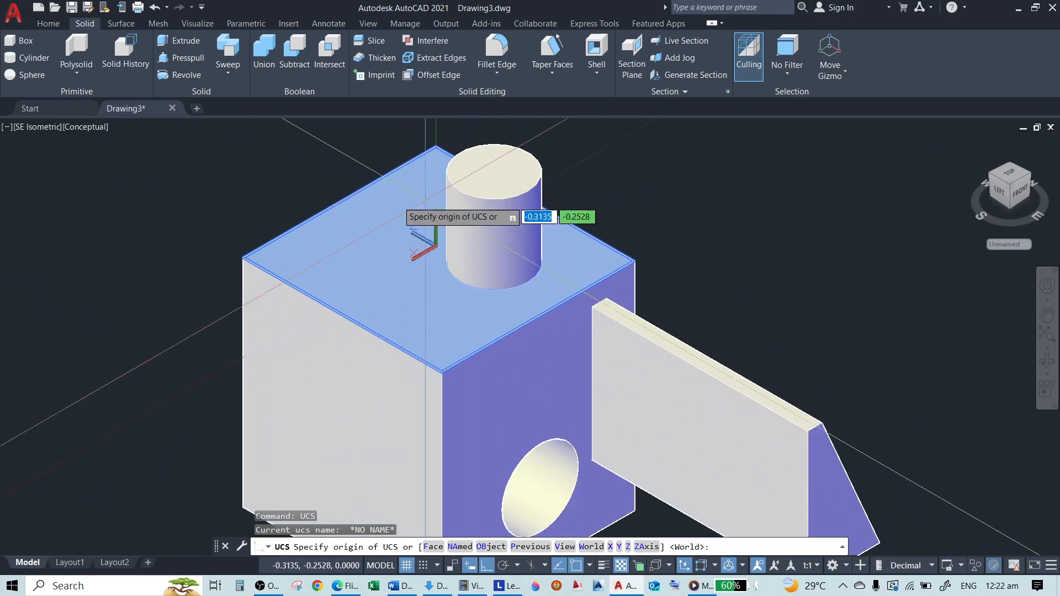
scroll(460, 243, "down", 3)
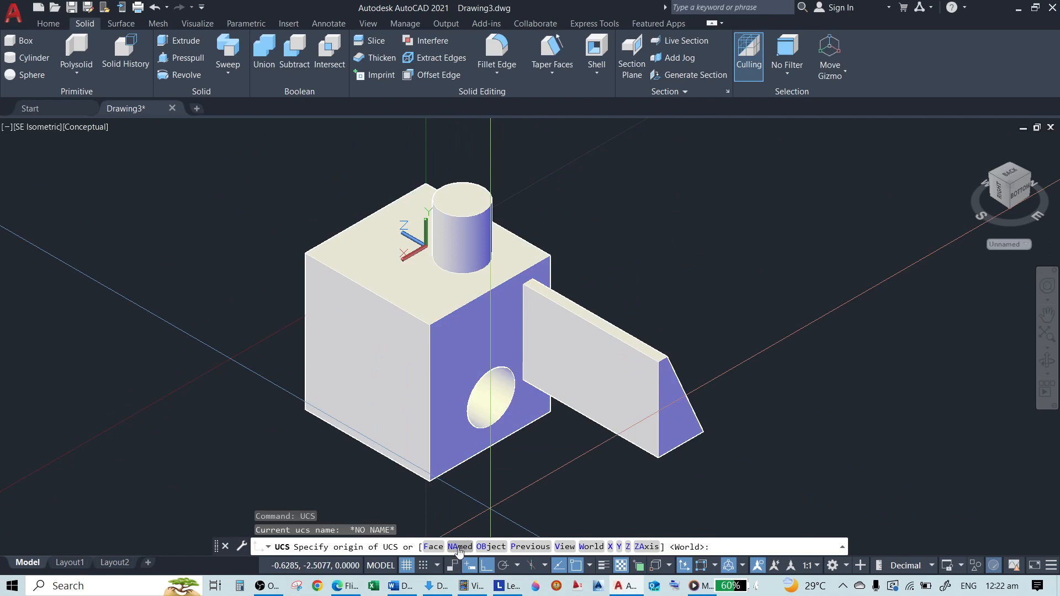
left_click(460, 547)
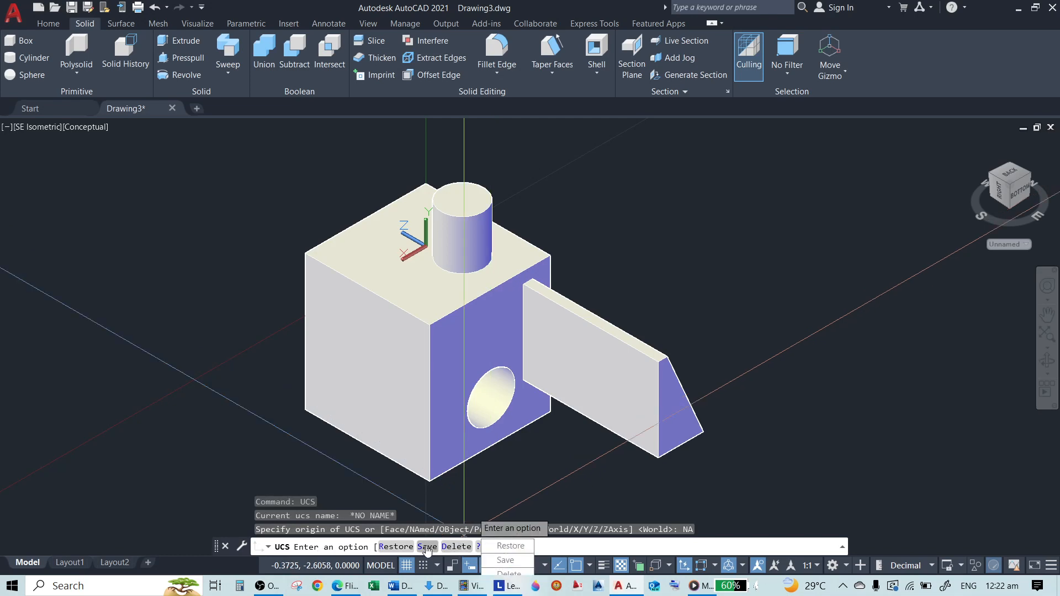
left_click(427, 546)
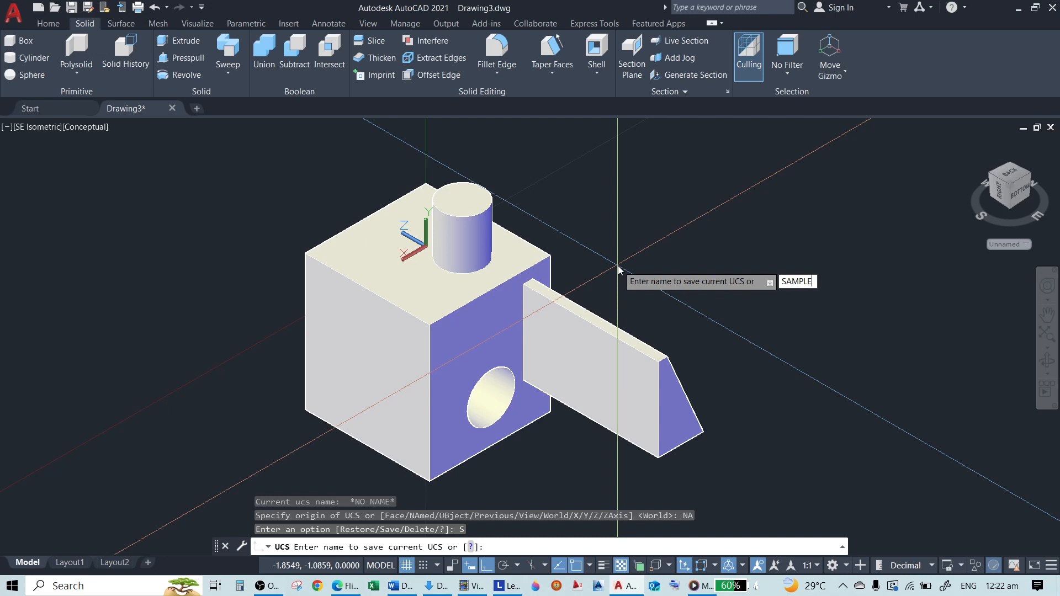
key("BackSpace")
key("BackSpace")
type("X")
key("Return")
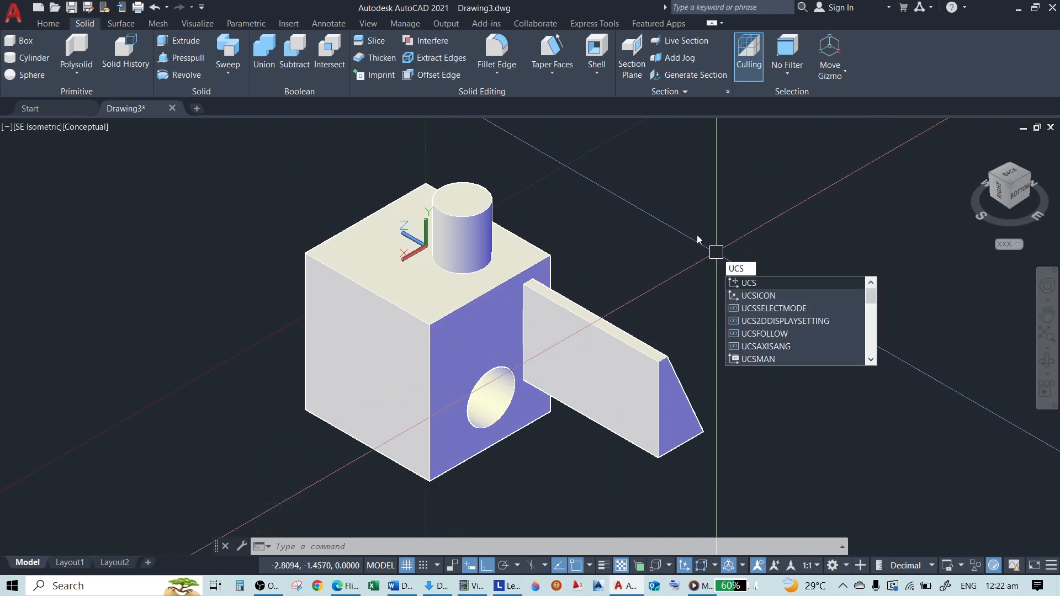
Reset the UCS to the World coordinate system
key("Return")
type("W")
key("Return")
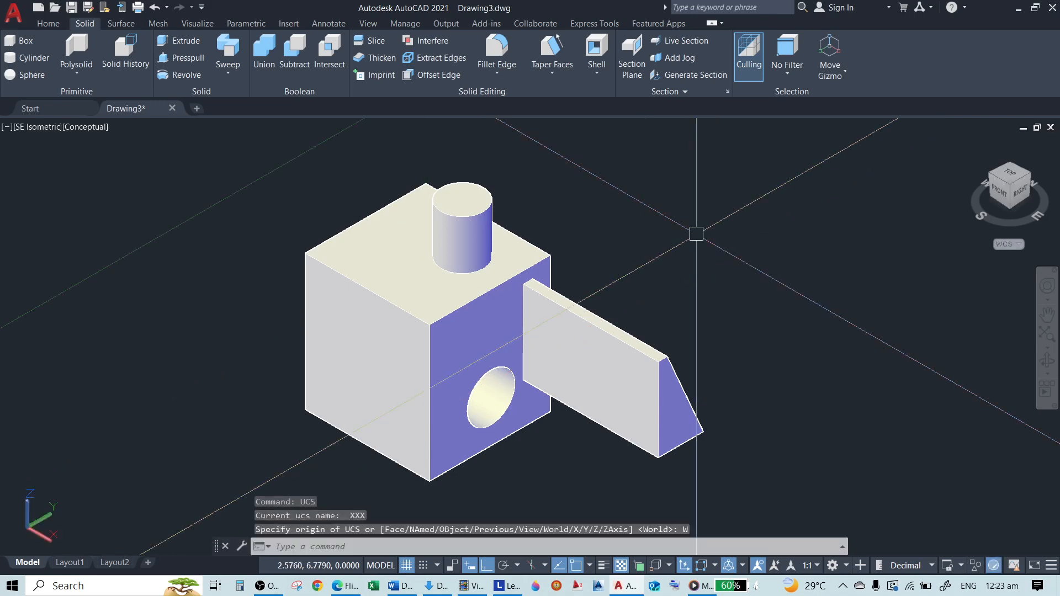
Restore the named UCS XXX using the Named and Restore options of the UCS command
scroll(362, 295, "down", 8)
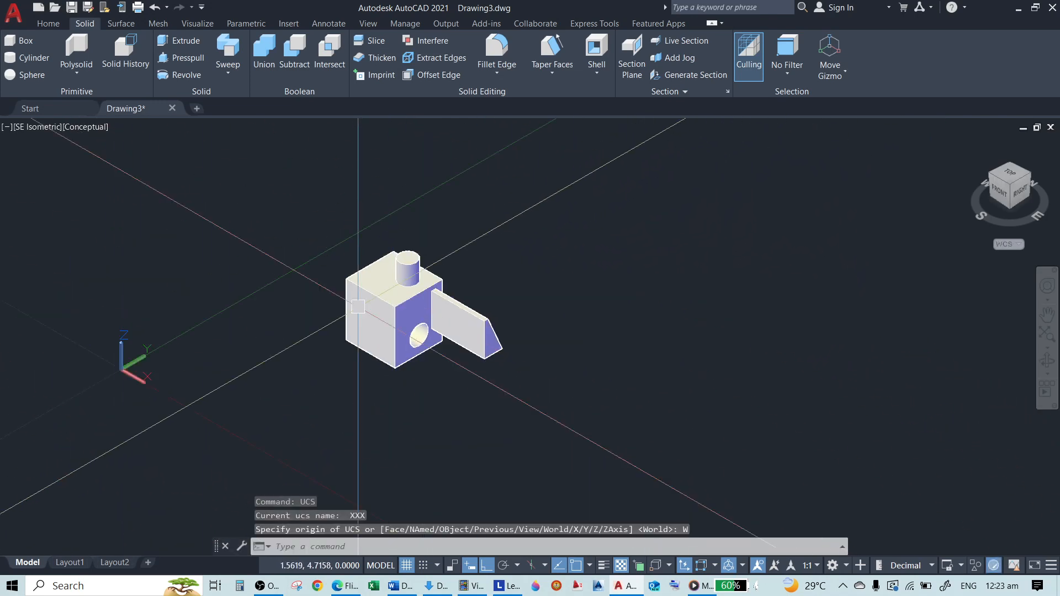
scroll(216, 415, "up", 3)
scroll(91, 355, "up", 6)
scroll(320, 369, "down", 8)
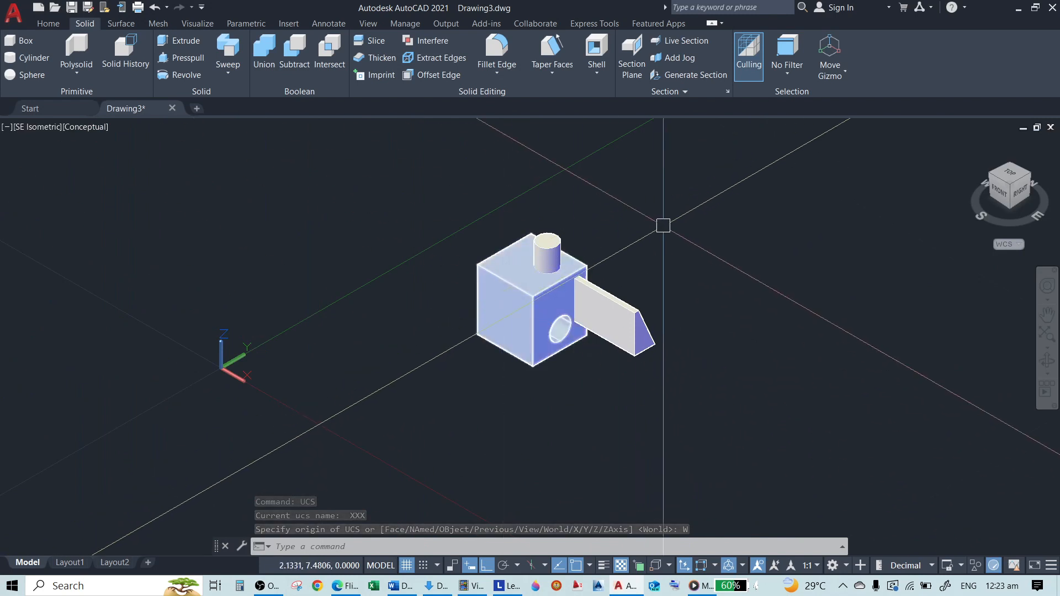
type("UCS")
key("Return")
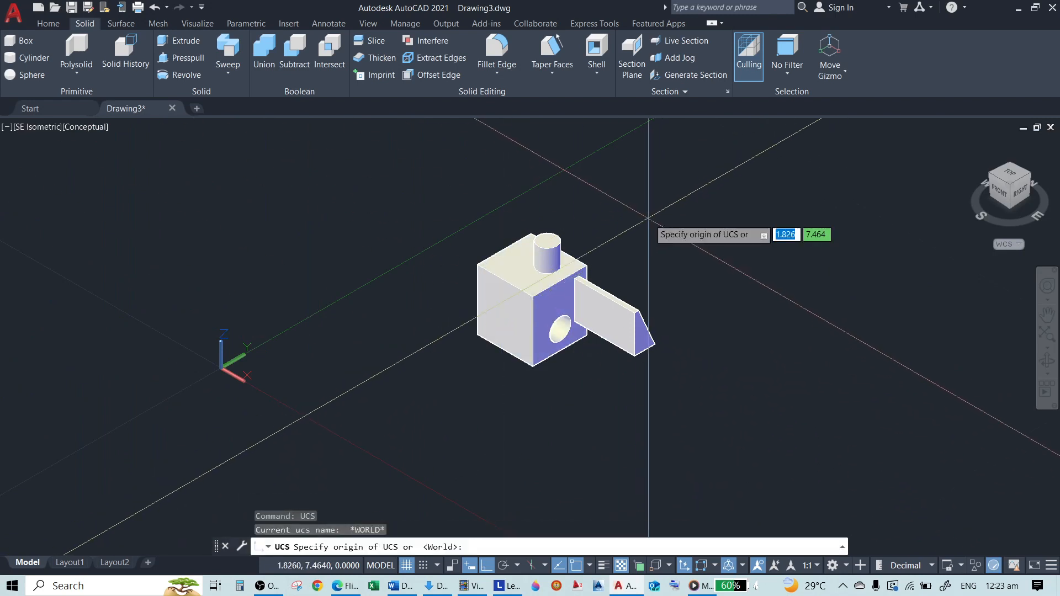
left_click(453, 548)
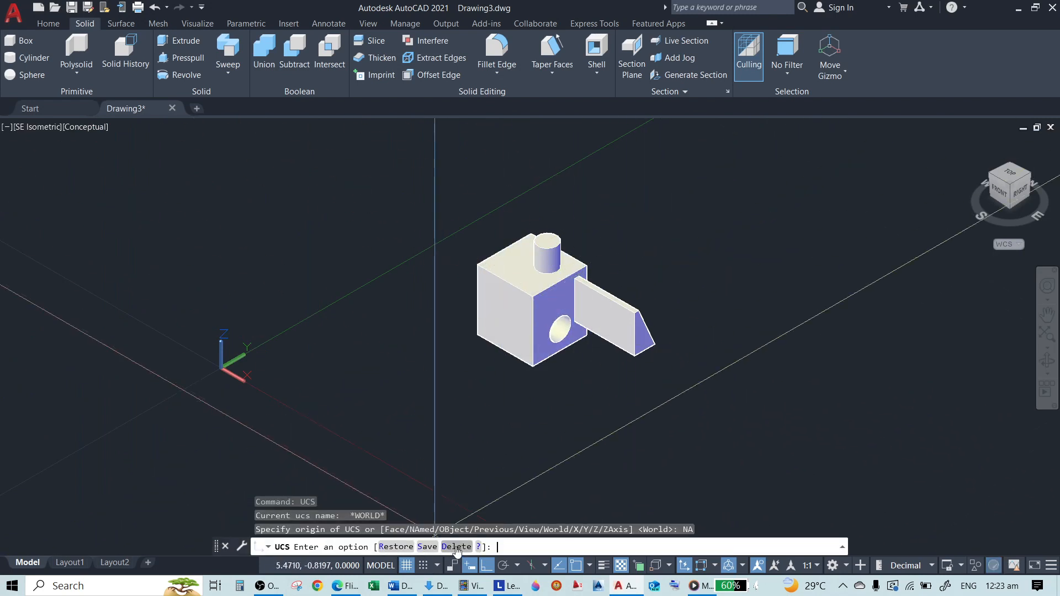
left_click(396, 547)
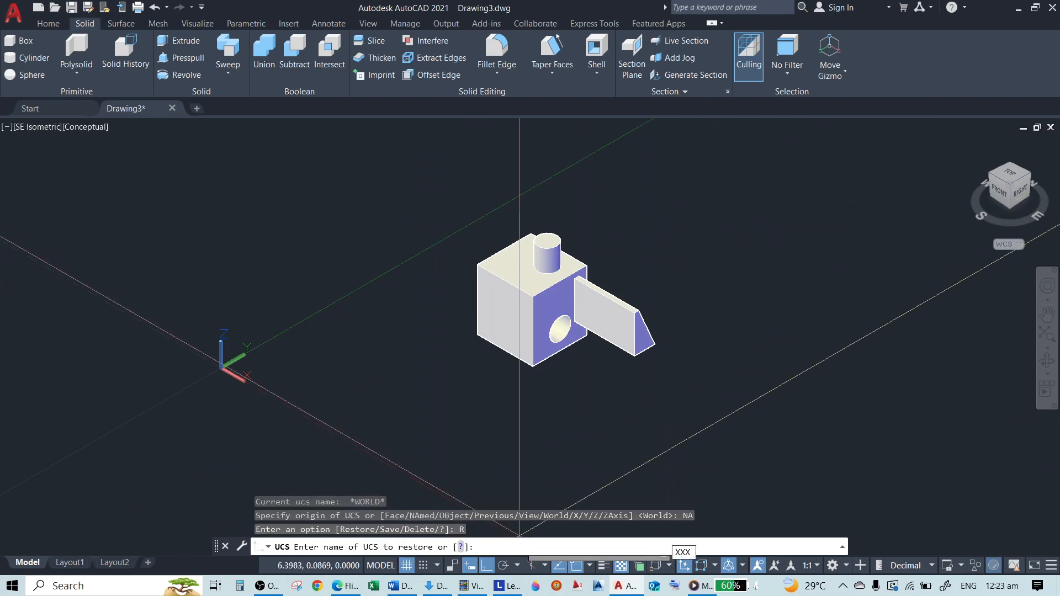
key("Return")
scroll(530, 248, "up", 5)
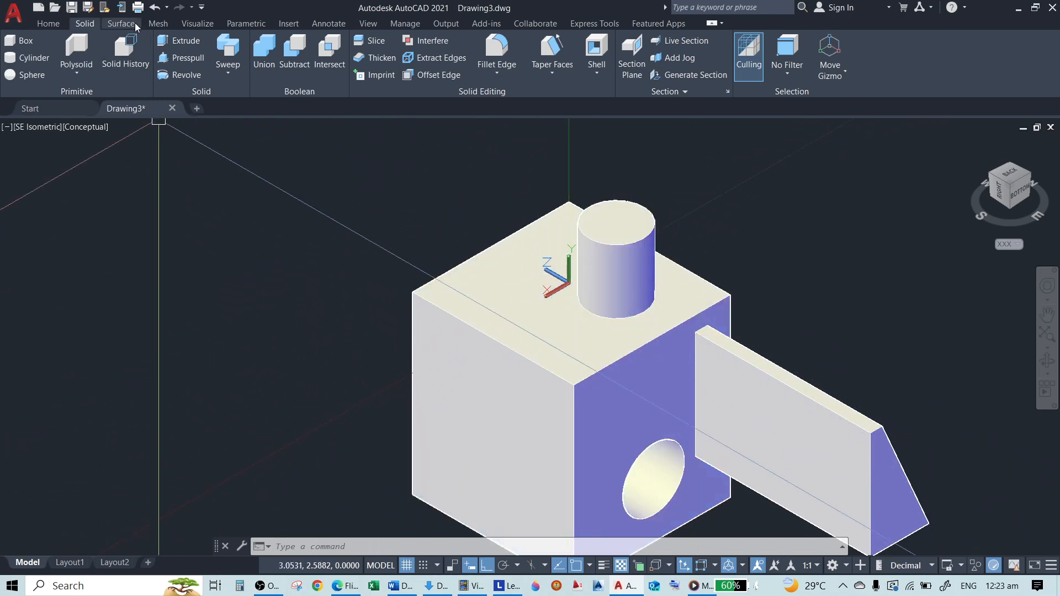
Cycle the UCS through the Top, Bottom and Left presets and return it to the saved XXX
left_click(49, 23)
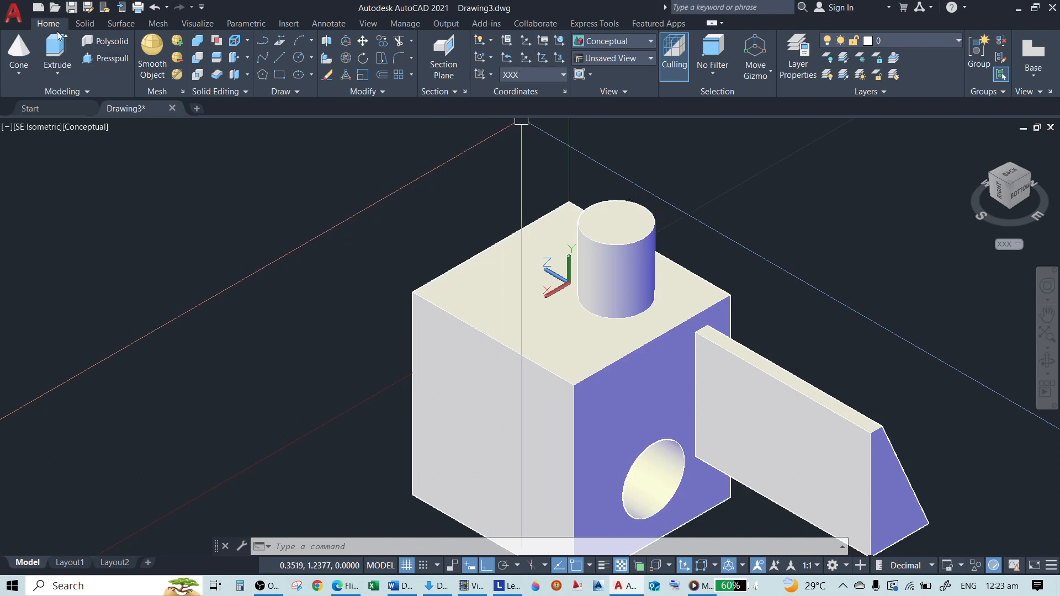
left_click(561, 75)
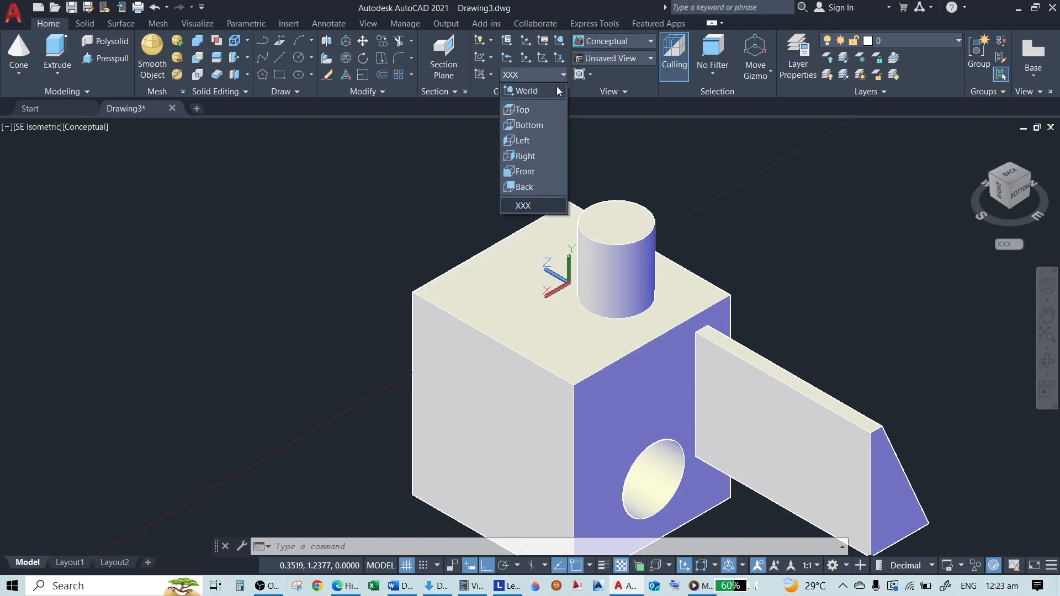
left_click(528, 112)
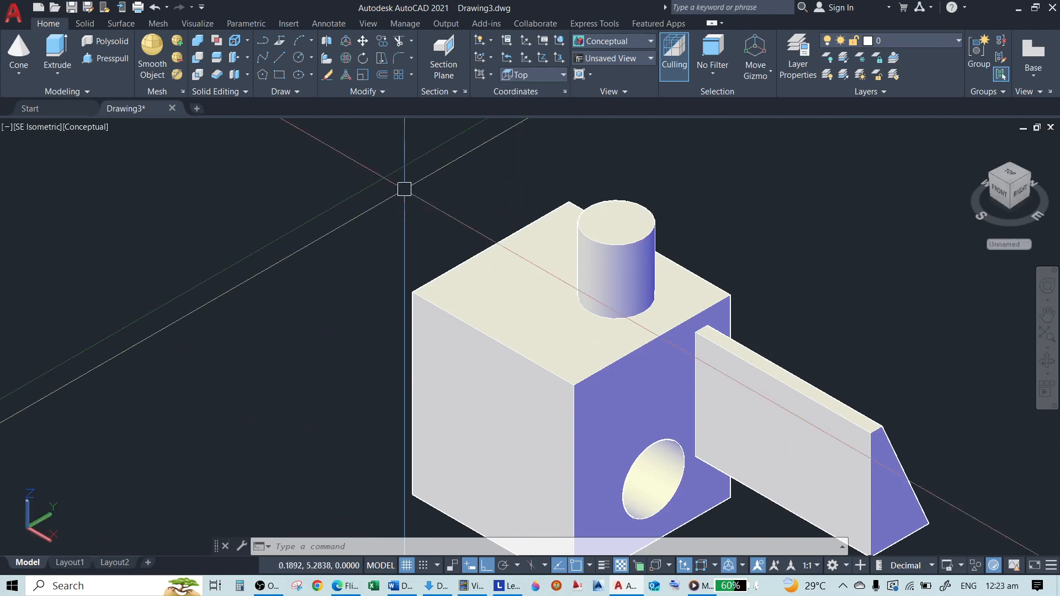
left_click(540, 76)
left_click(532, 114)
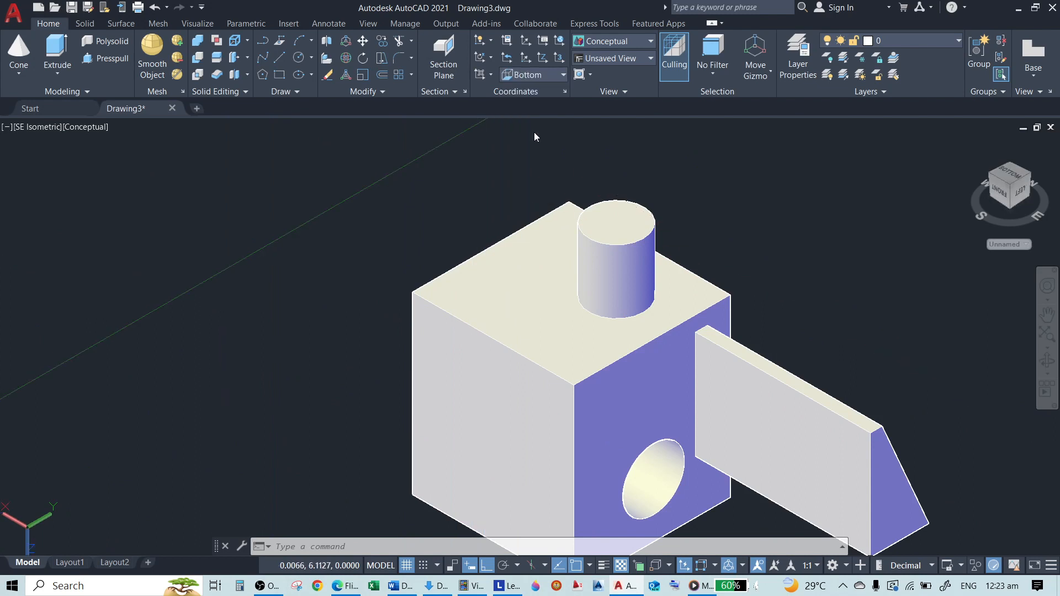
left_click(547, 76)
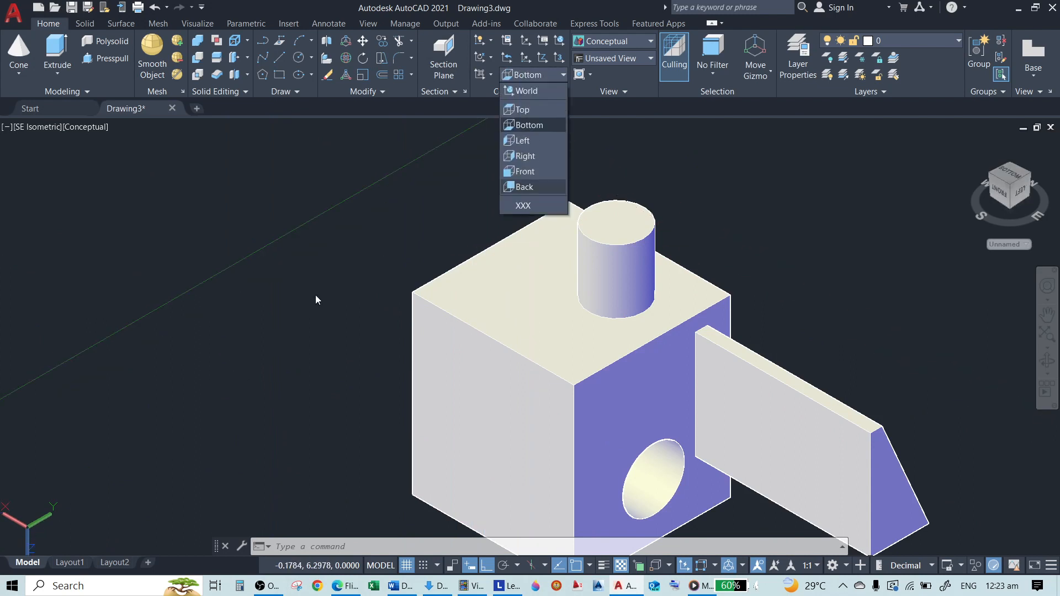
left_click(514, 143)
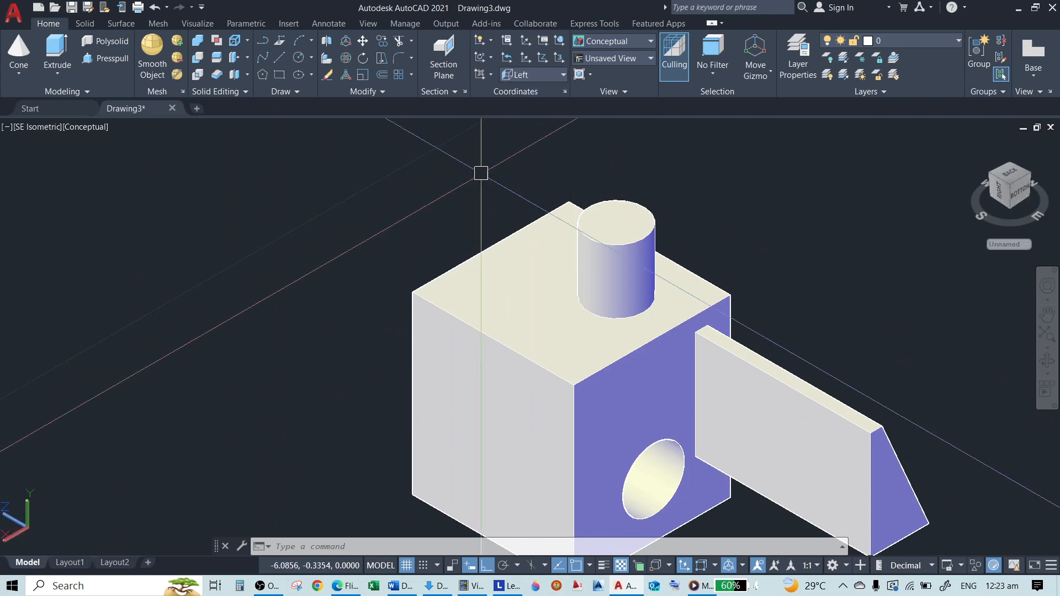
left_click(558, 77)
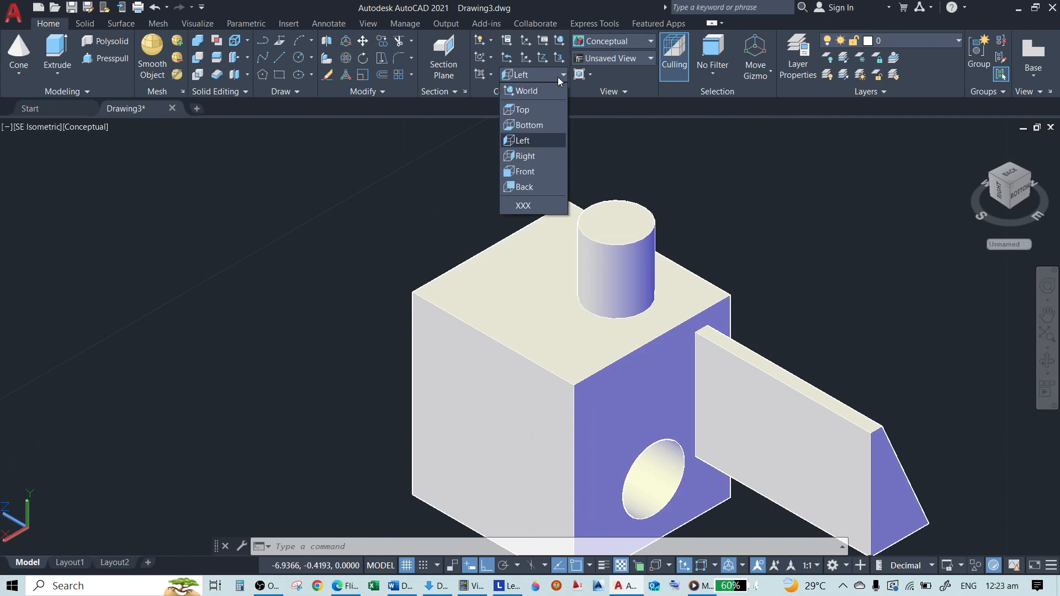
left_click(532, 207)
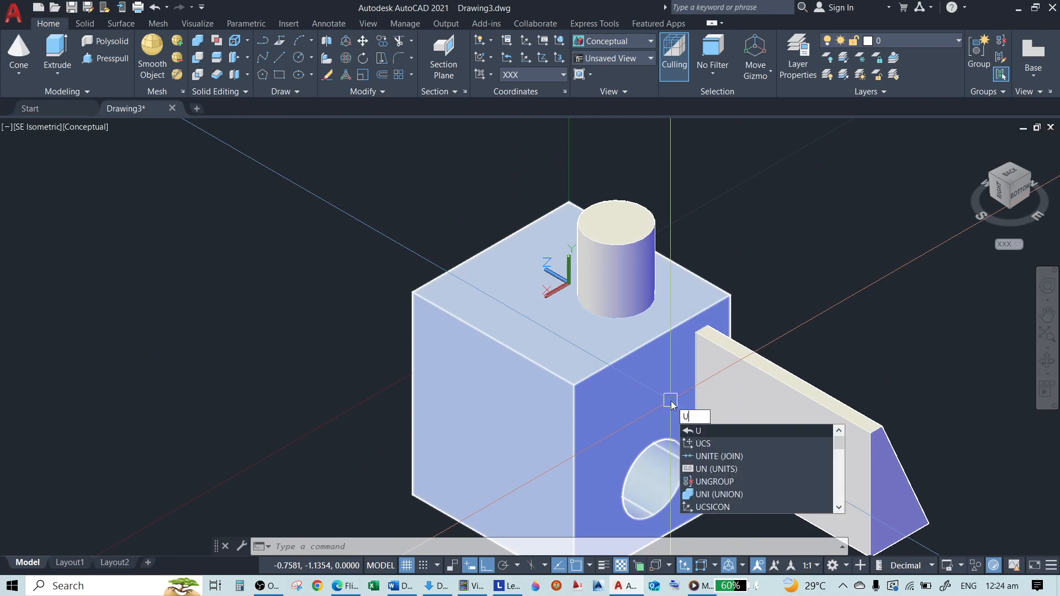
key("Escape")
key("Escape")
type("uc")
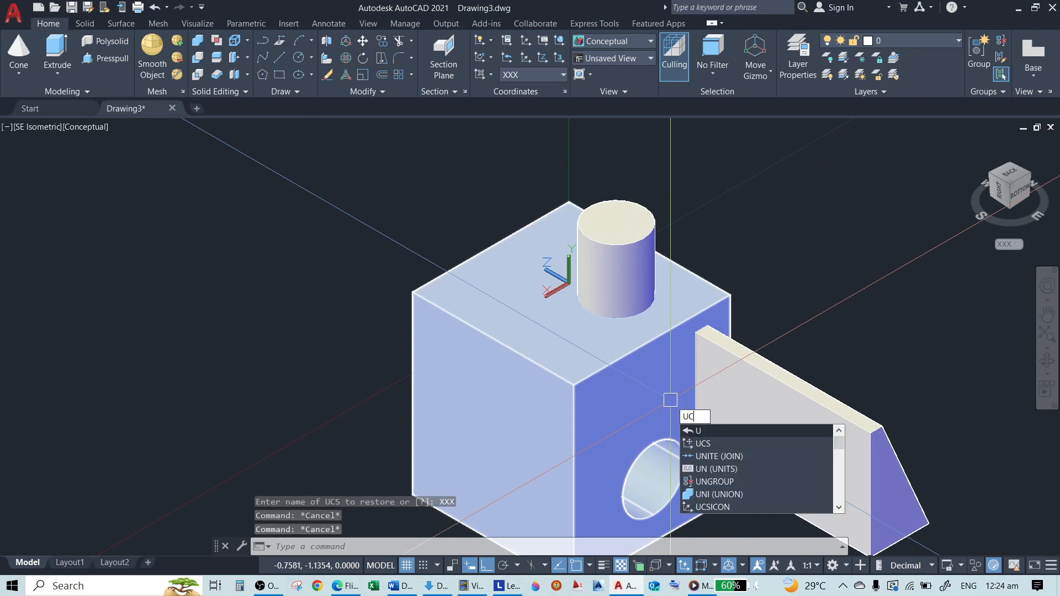
type("s")
key("Return")
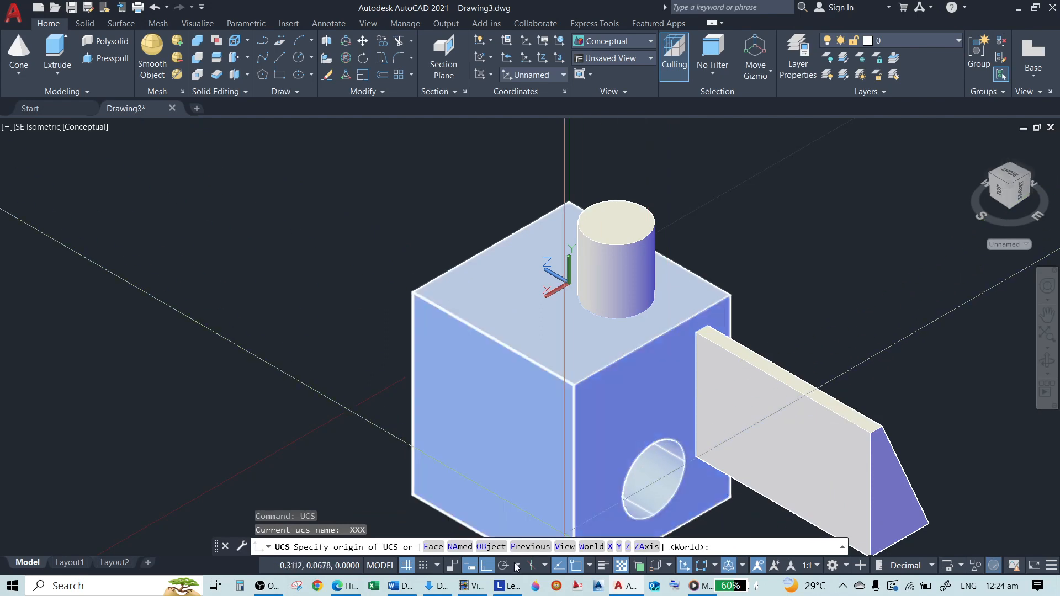
key("Escape")
key("Escape")
scroll(403, 310, "down", 3)
scroll(679, 369, "up", 2)
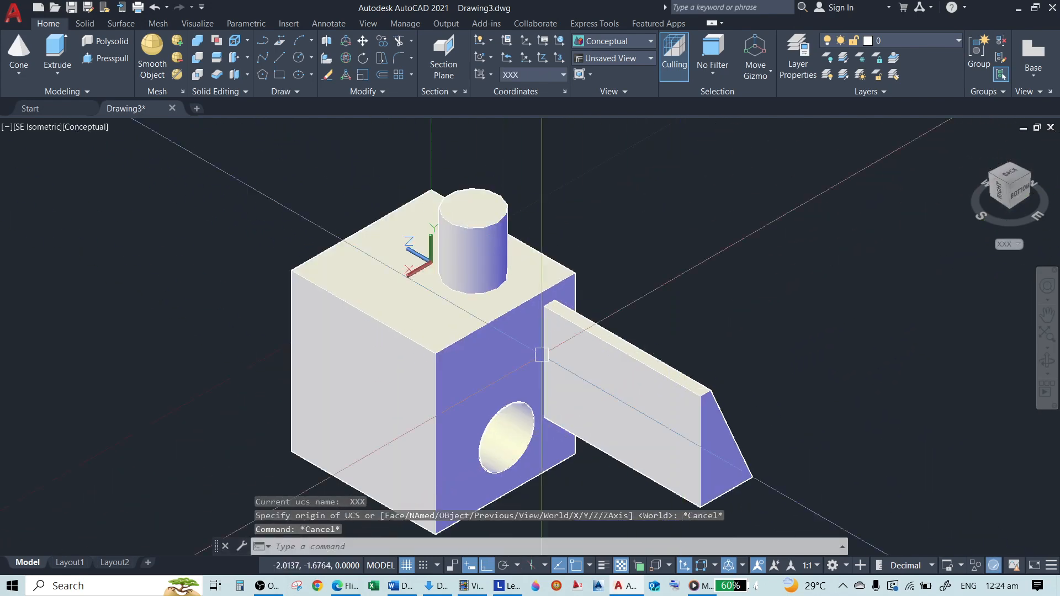
Return the UCS to World with the World option of the UCS command
scroll(198, 303, "down", 5)
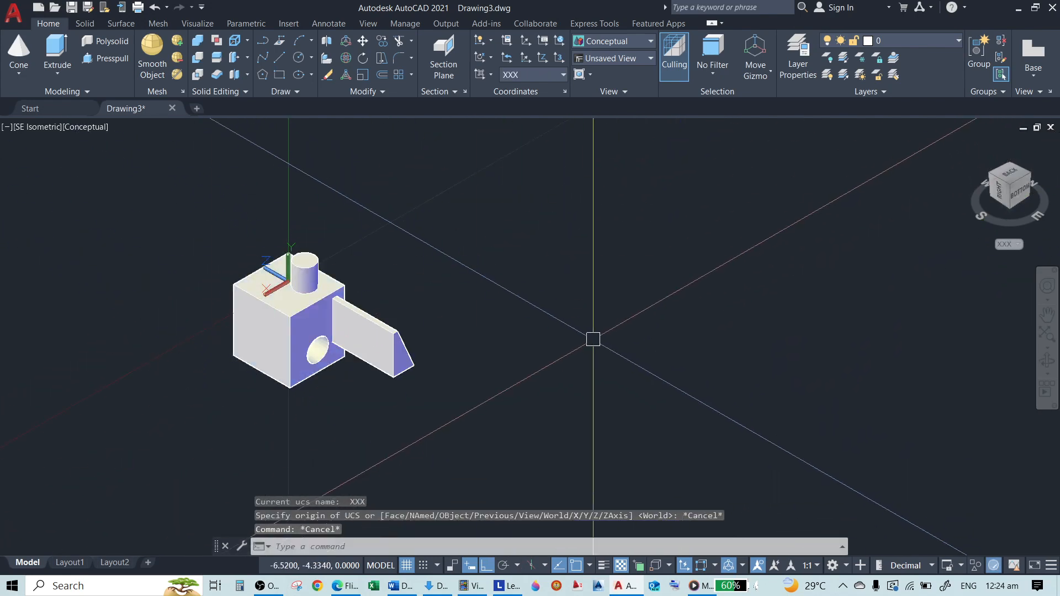
key("Return")
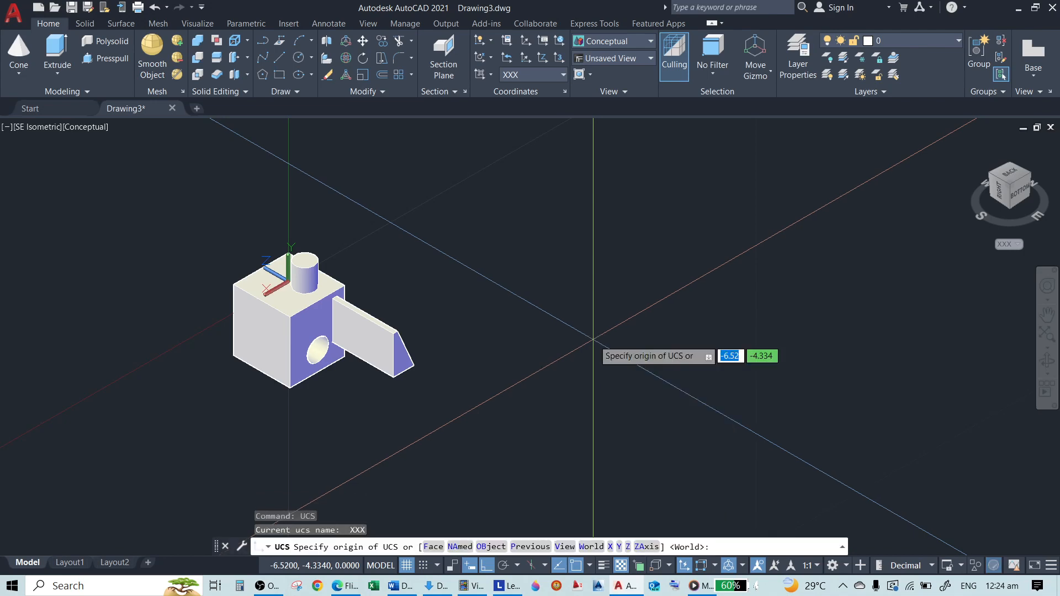
type("W")
key("Return")
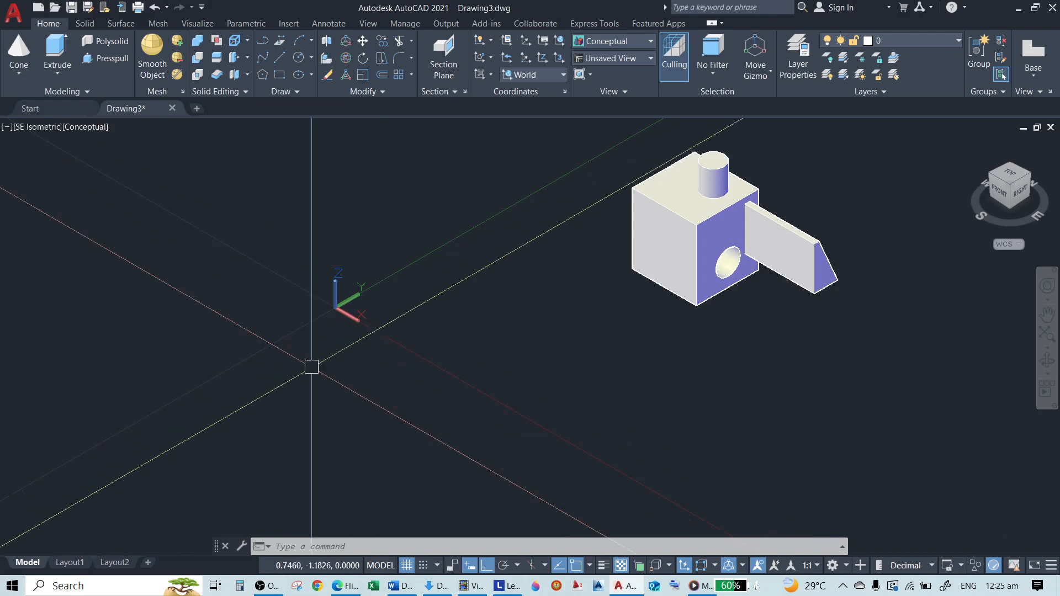
scroll(672, 233, "down", 1)
middle_click_drag(672, 233, 533, 284)
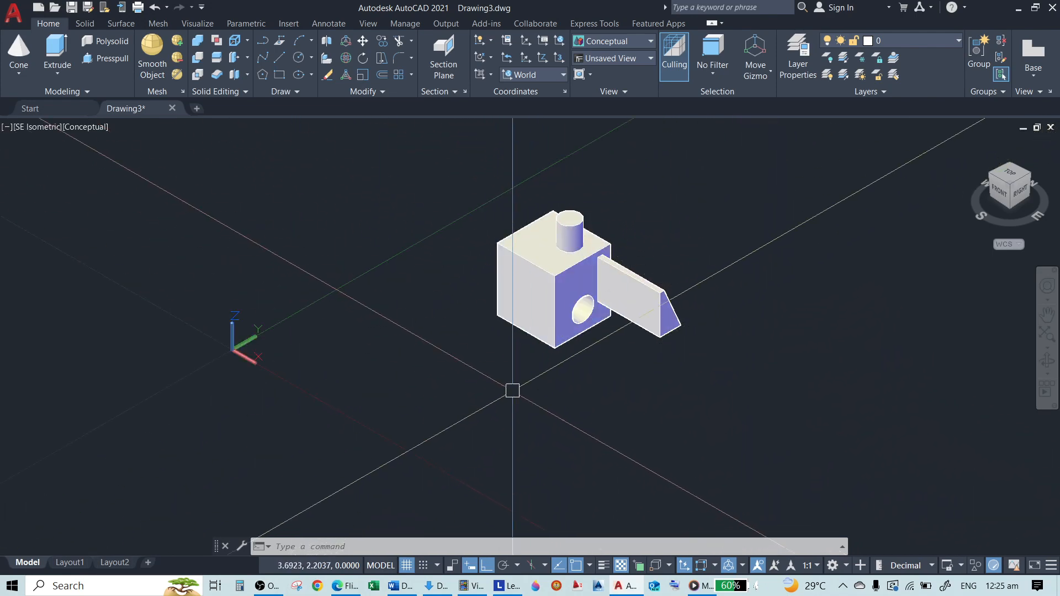
type("ucs")
key("Return")
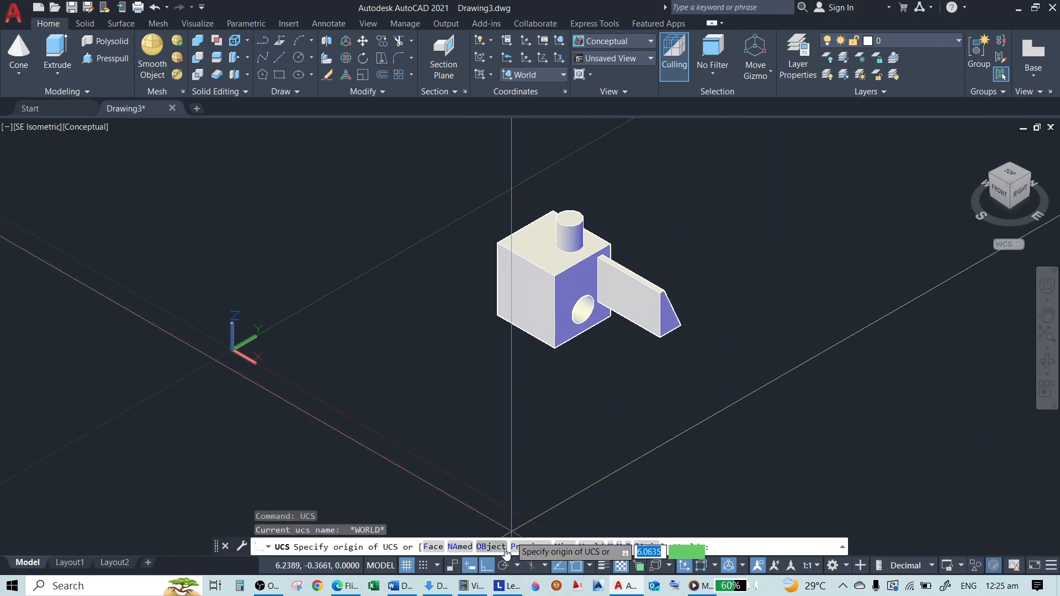
key("Escape")
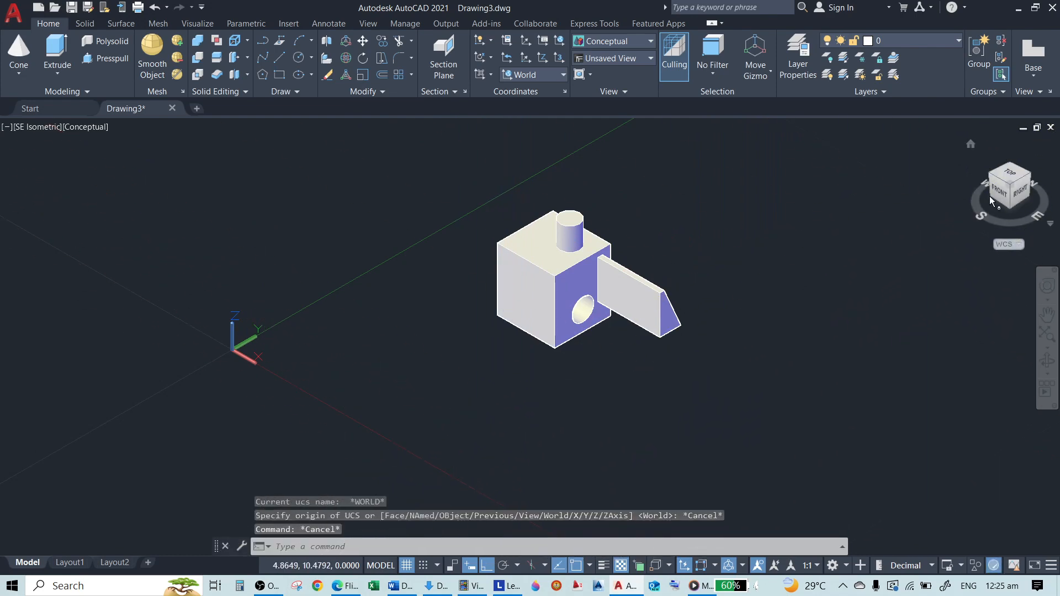
Switch the viewport to the Top view of the model
left_click(1009, 176)
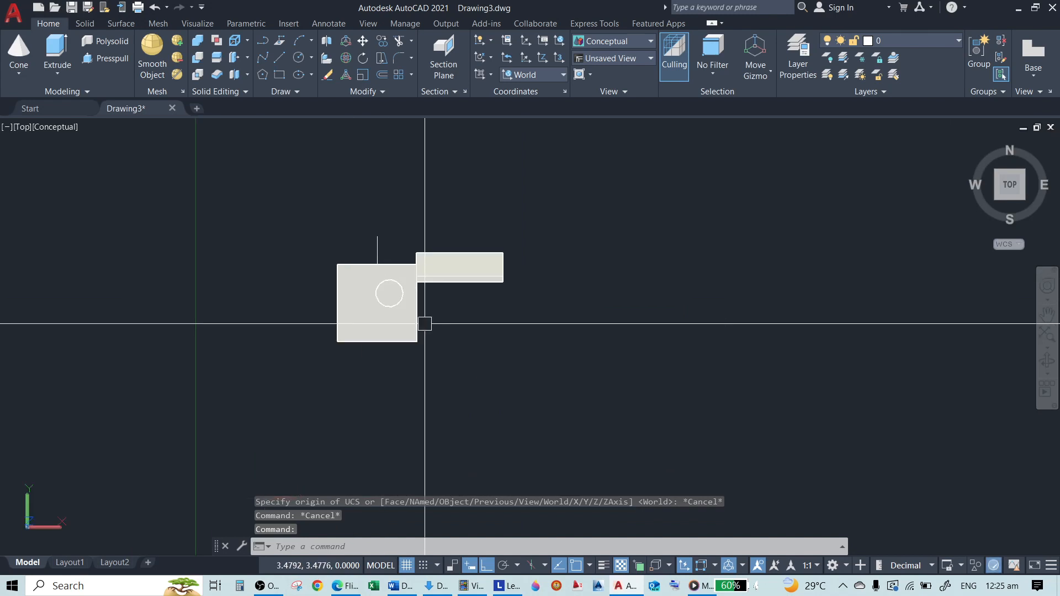
Erase the grey rectangle, the short vertical line and the circle at the boxes, keeping the two boxes
scroll(483, 248, "down", 4)
scroll(456, 292, "up", 5)
type("e")
key("Return")
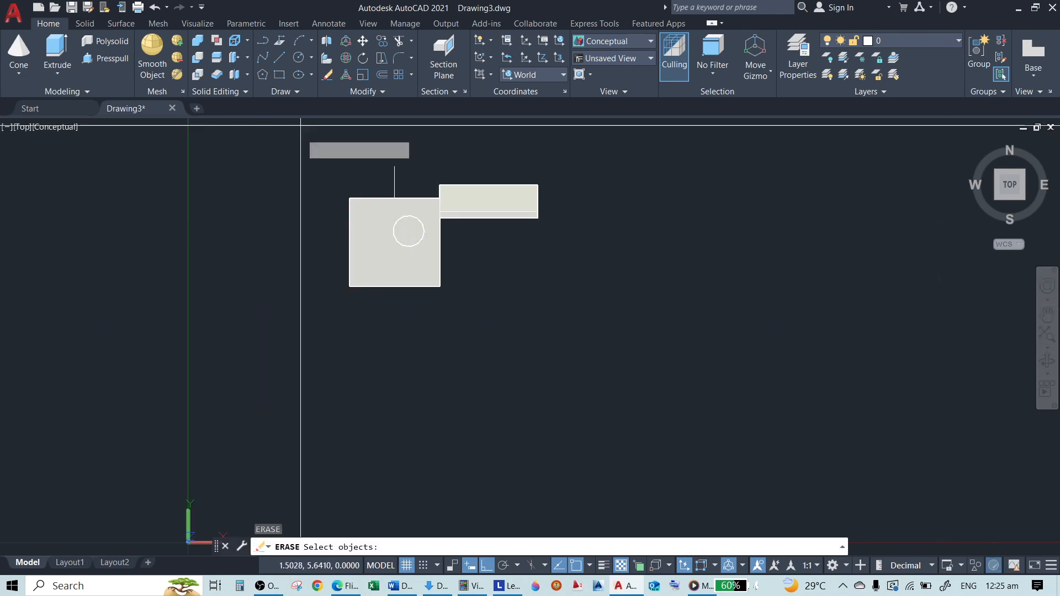
left_click_drag(300, 126, 511, 279)
key("Return")
scroll(493, 286, "down", 3)
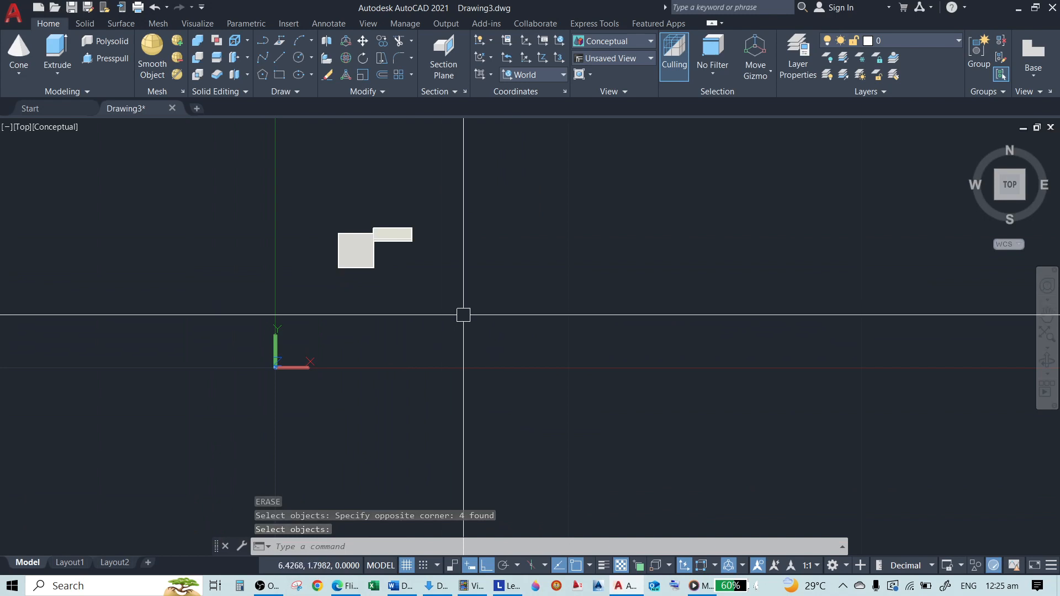
Draw a single slanted line with Ortho off in the empty area below the boxes, sloping downward away from them
scroll(476, 320, "up", 2)
key("Return")
type("l")
key("Return")
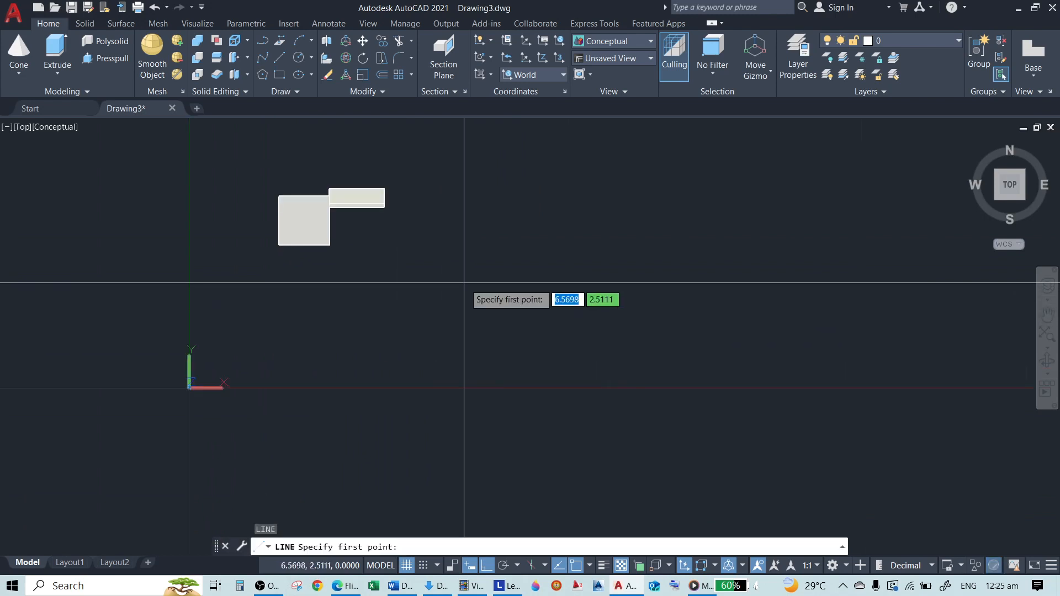
left_click(443, 278)
key("F8")
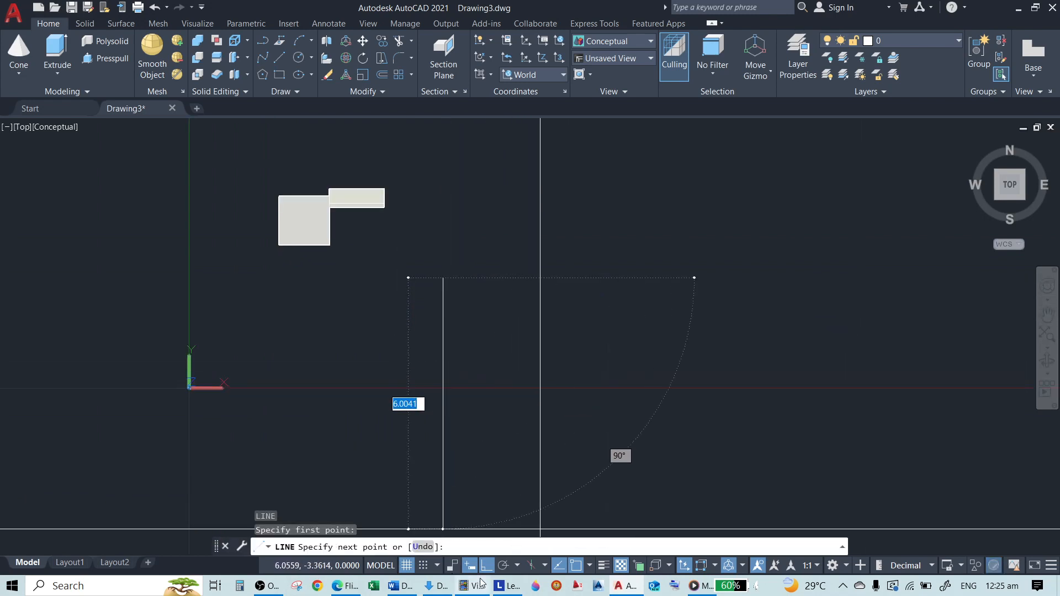
left_click(503, 360)
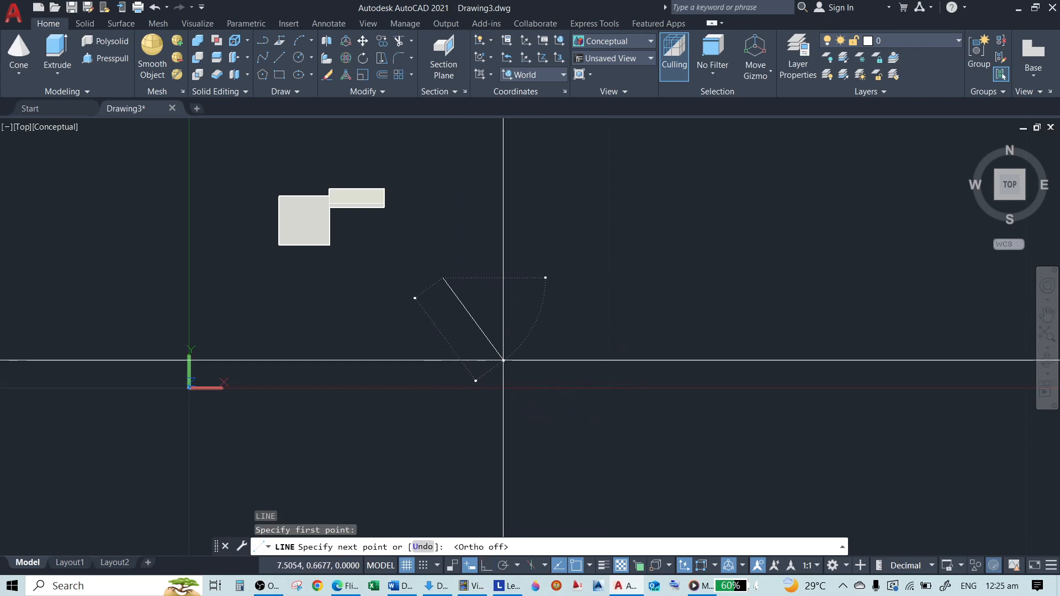
key("Return")
Align the UCS to the slanted line using the Object option of the UCS command
scroll(478, 324, "up", 3)
scroll(327, 296, "down", 2)
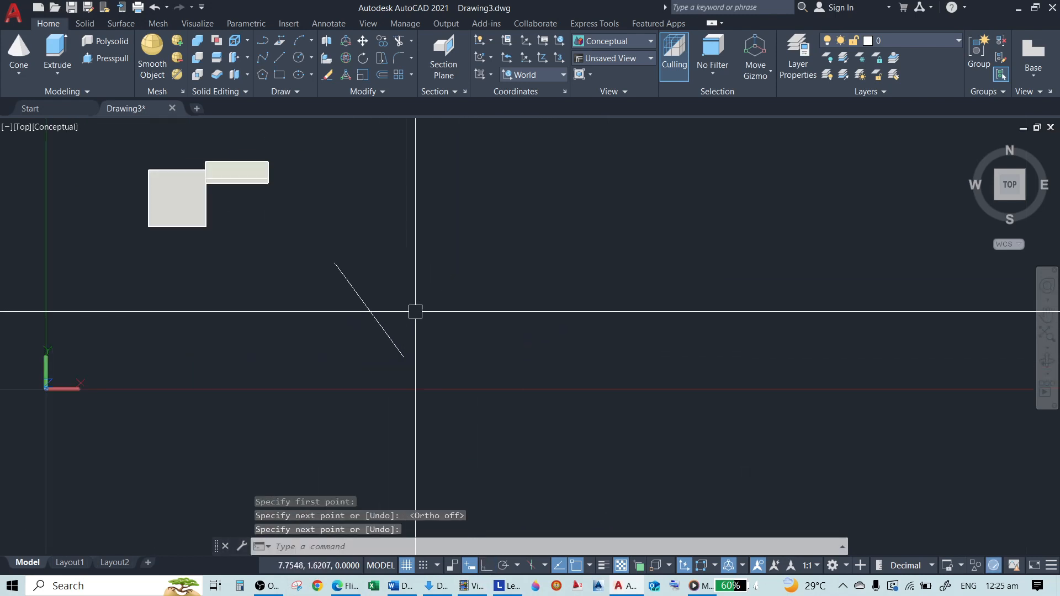
scroll(353, 312, "up", 3)
scroll(549, 344, "down", 2)
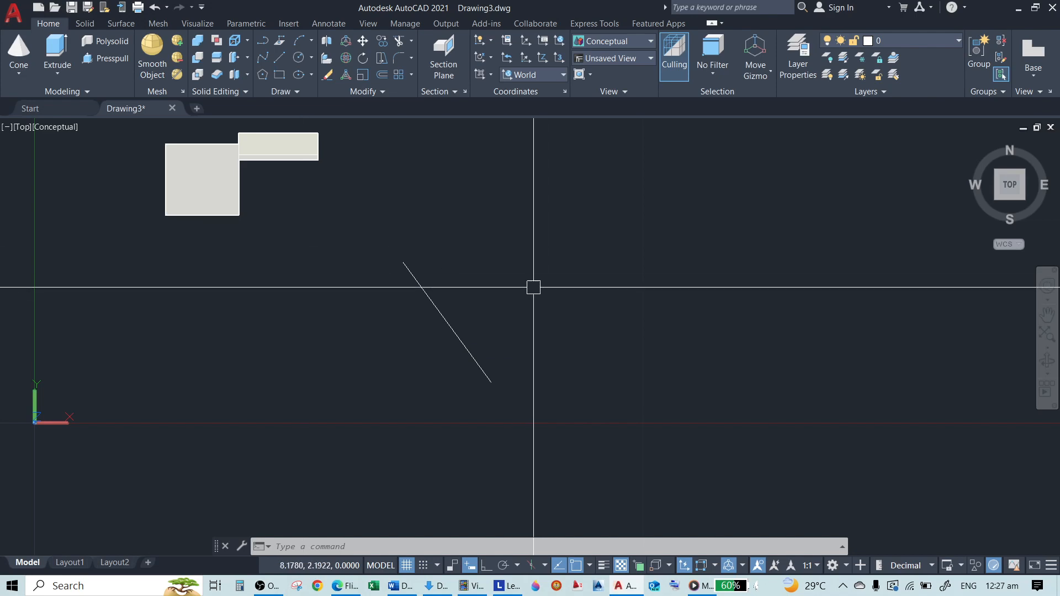
scroll(413, 335, "down", 4)
scroll(431, 321, "up", 3)
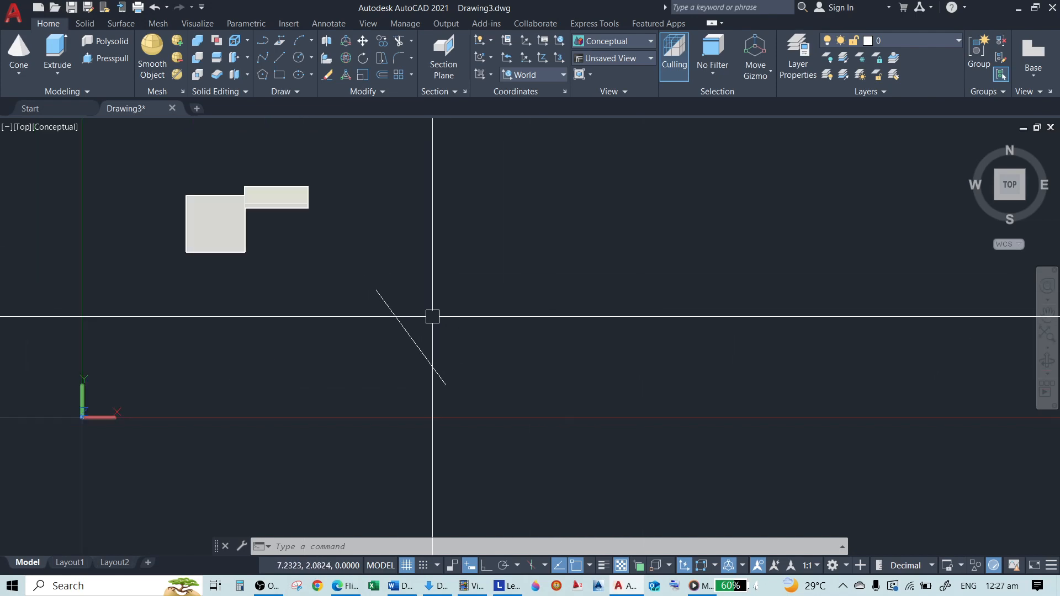
type("UCS")
key("Return")
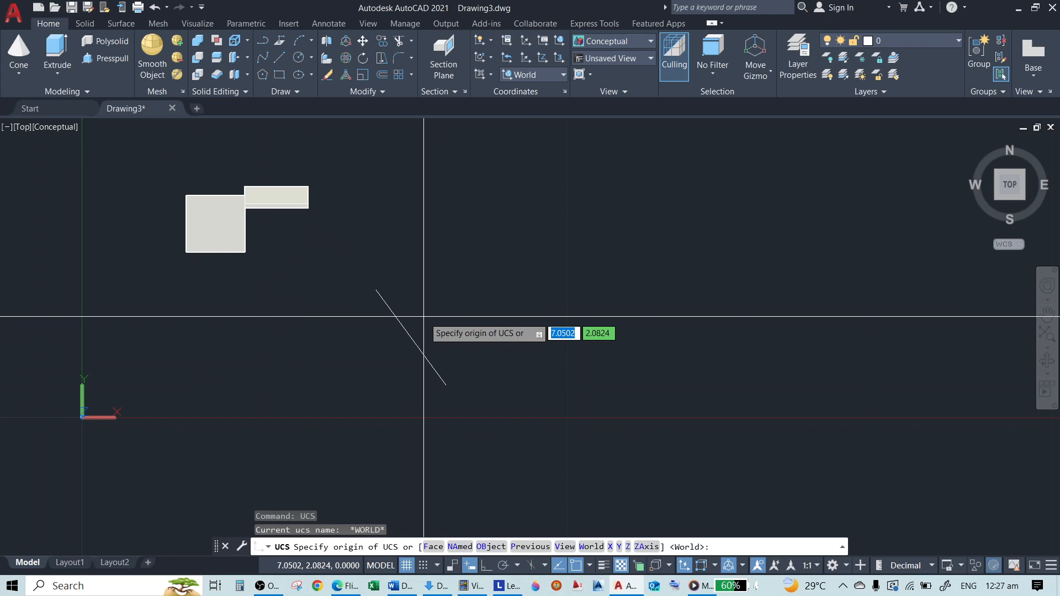
left_click(488, 547)
left_click(410, 333)
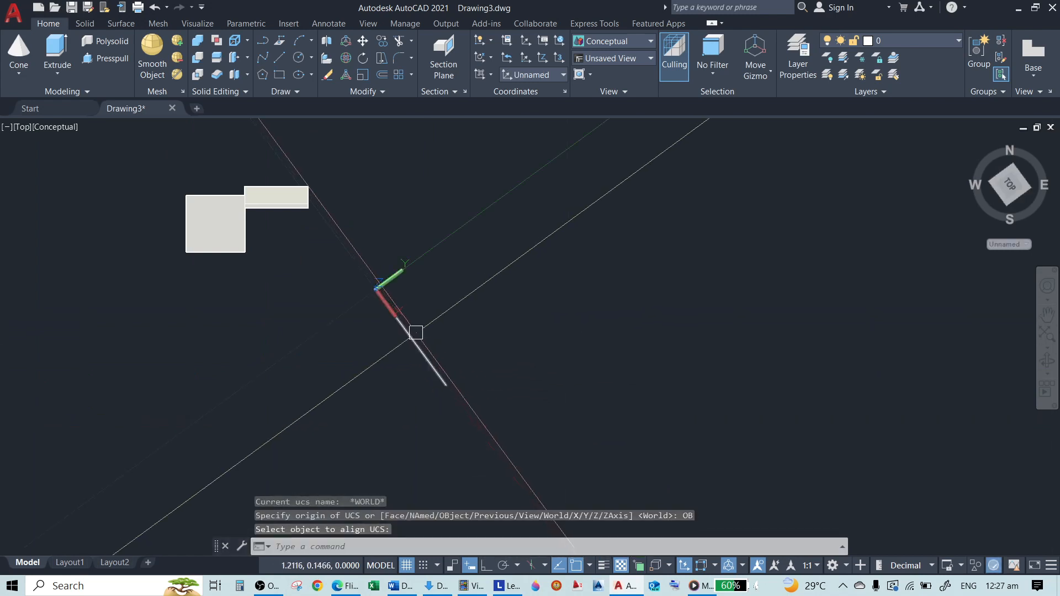
Draw a rectangle beside the slanted line, oriented along the axes of the object-aligned UCS
scroll(345, 296, "down", 4)
scroll(394, 301, "up", 3)
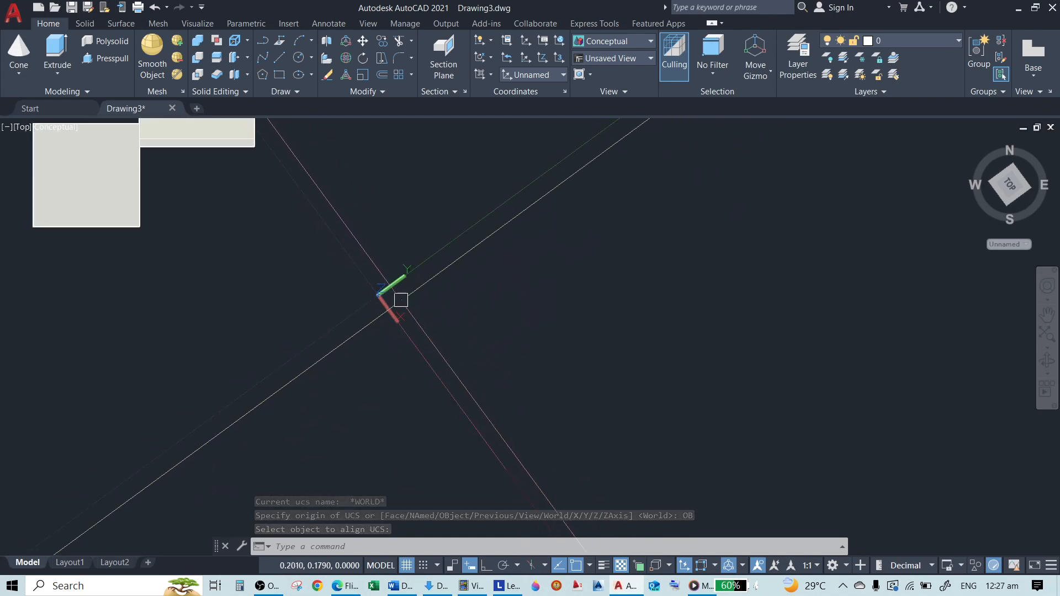
scroll(289, 284, "down", 3)
scroll(374, 296, "up", 2)
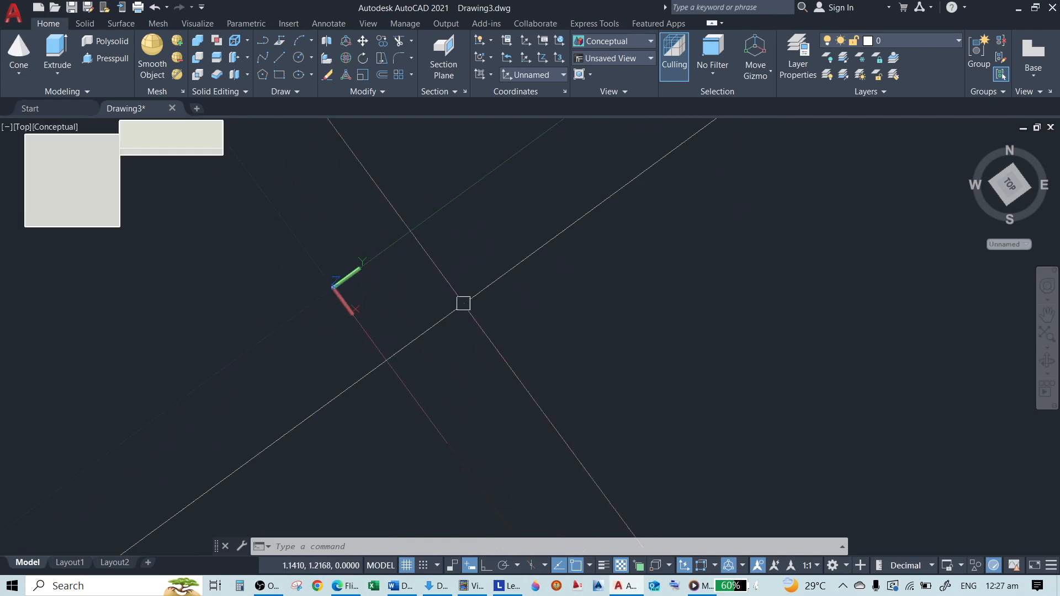
scroll(359, 274, "up", 2)
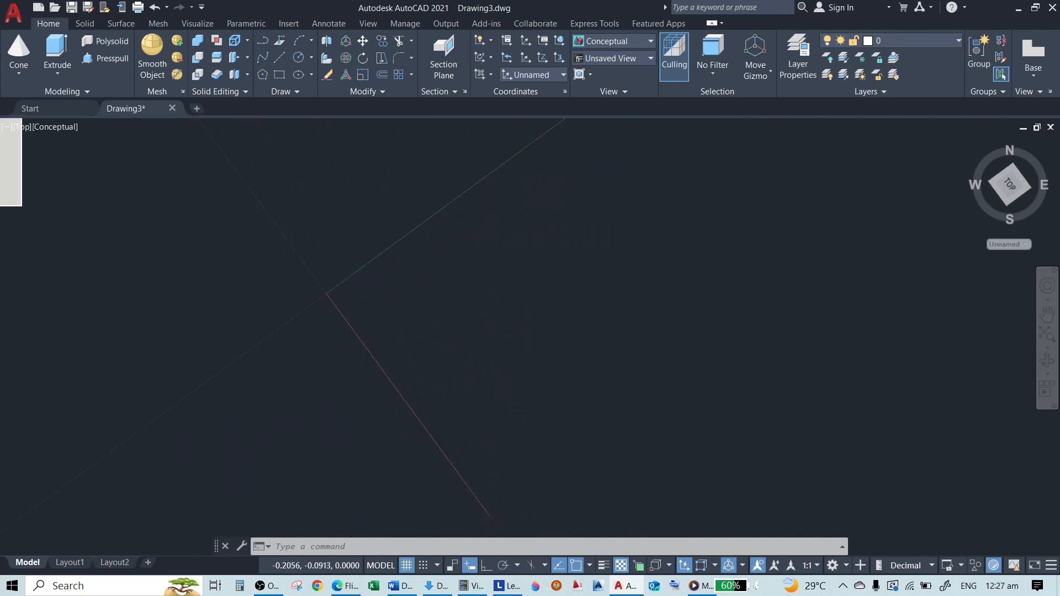
scroll(338, 277, "down", 3)
scroll(352, 268, "up", 2)
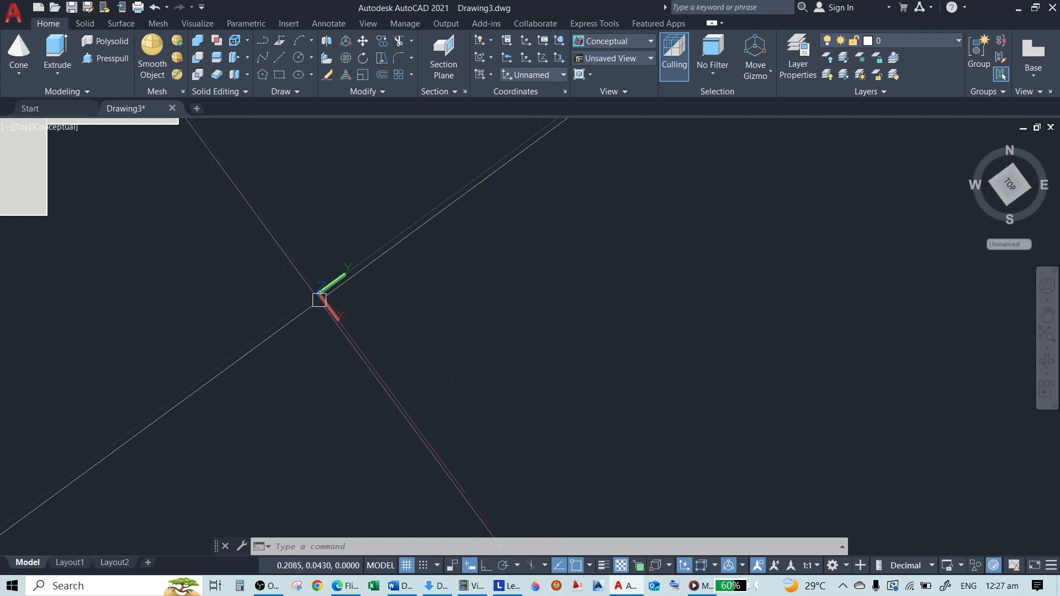
scroll(321, 298, "down", 3)
type("C")
key("Return")
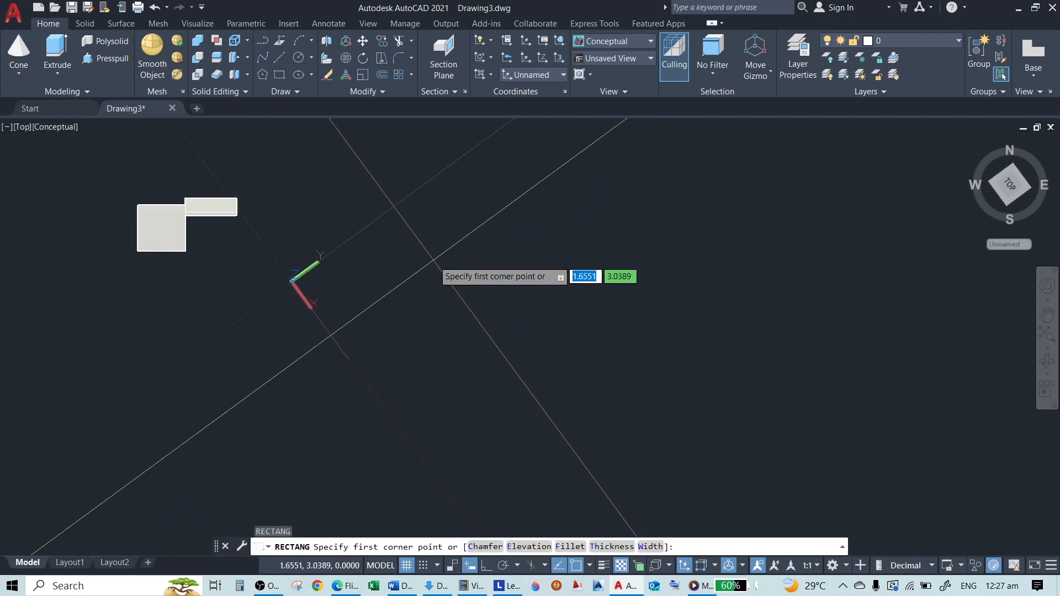
left_click(437, 255)
left_click(458, 410)
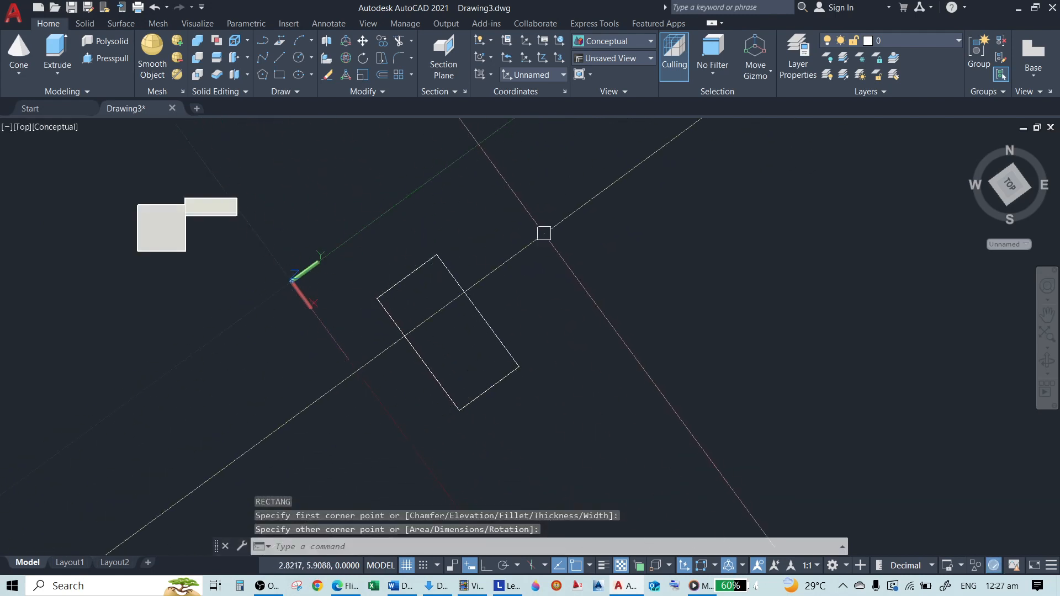
Draw a circle near the upper end of the tilted rectangle
type("C")
key("Return")
left_click(541, 245)
left_click(512, 191)
key("Return")
scroll(477, 279, "down", 4)
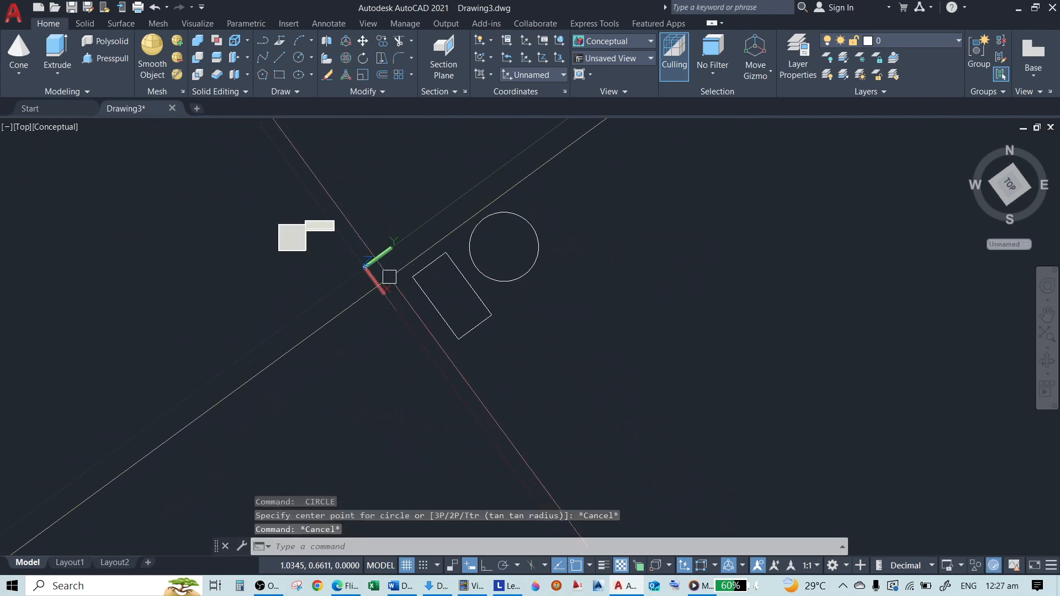
Draw two parallel construction lines along the UCS Y direction with Ortho on, one through the slanted line's midpoint and one beyond its end
type("l")
key("Return")
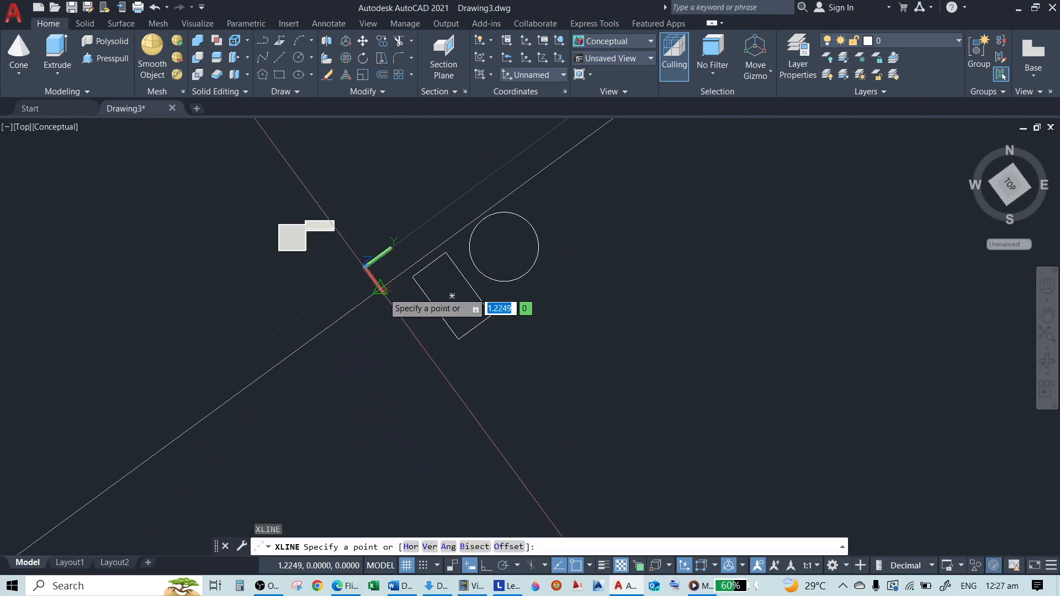
left_click(381, 291)
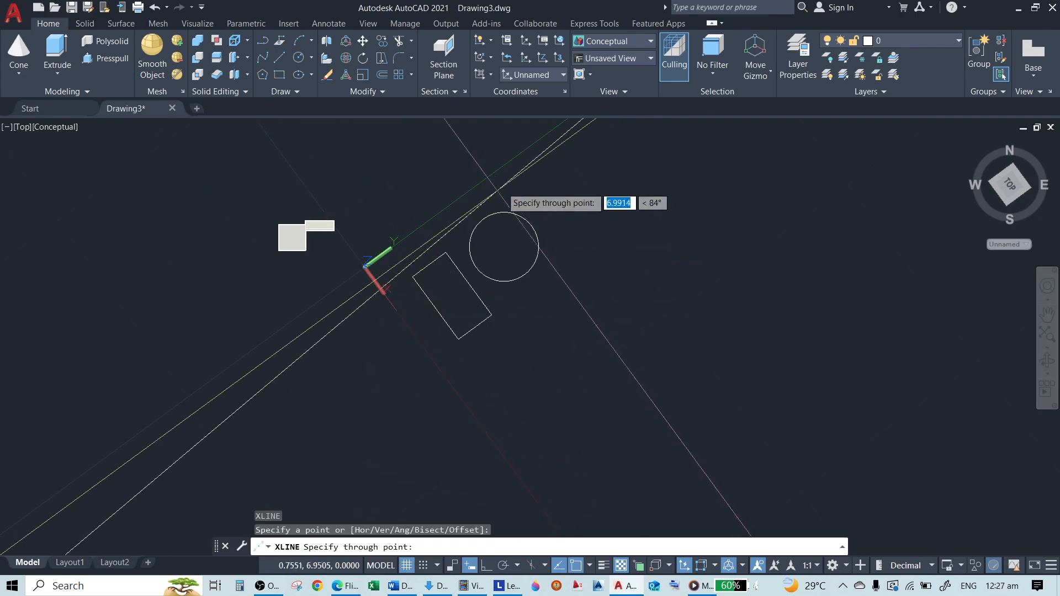
left_click(491, 570)
left_click(700, 168)
key("Return")
key("Return")
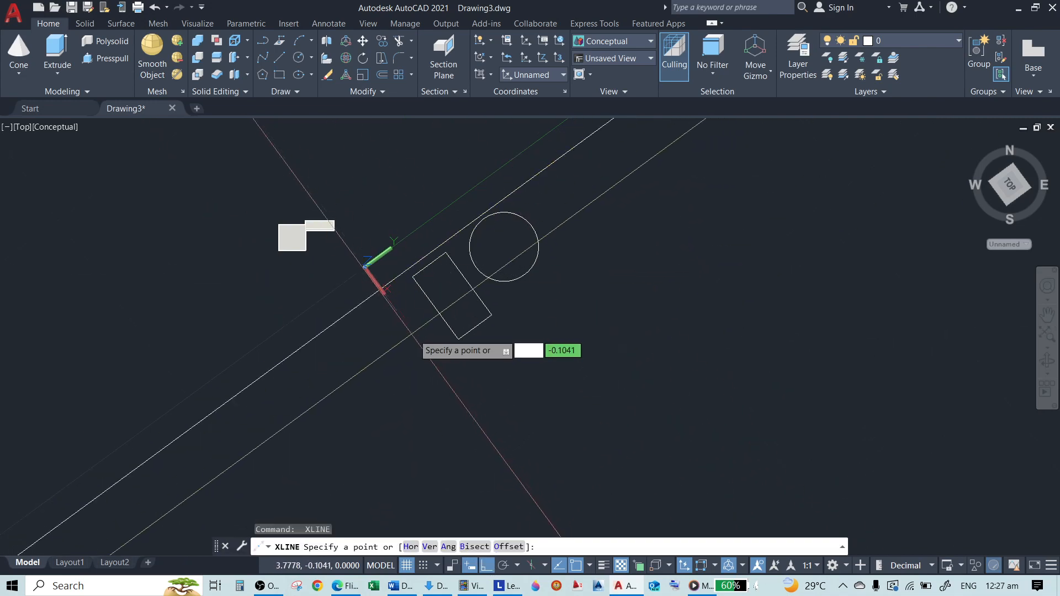
left_click(412, 333)
left_click(663, 151)
key("Return")
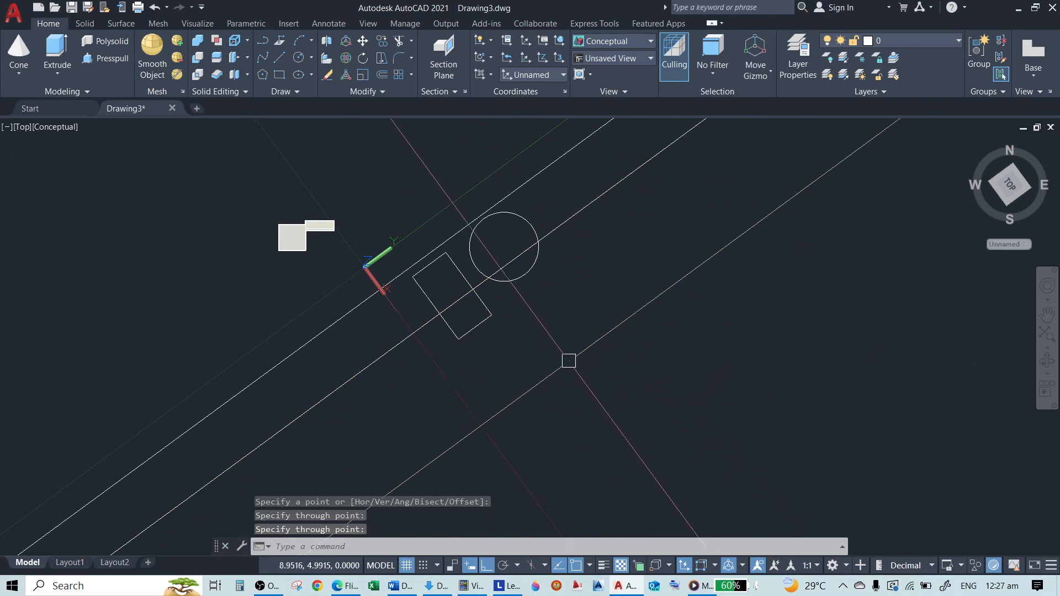
type("u")
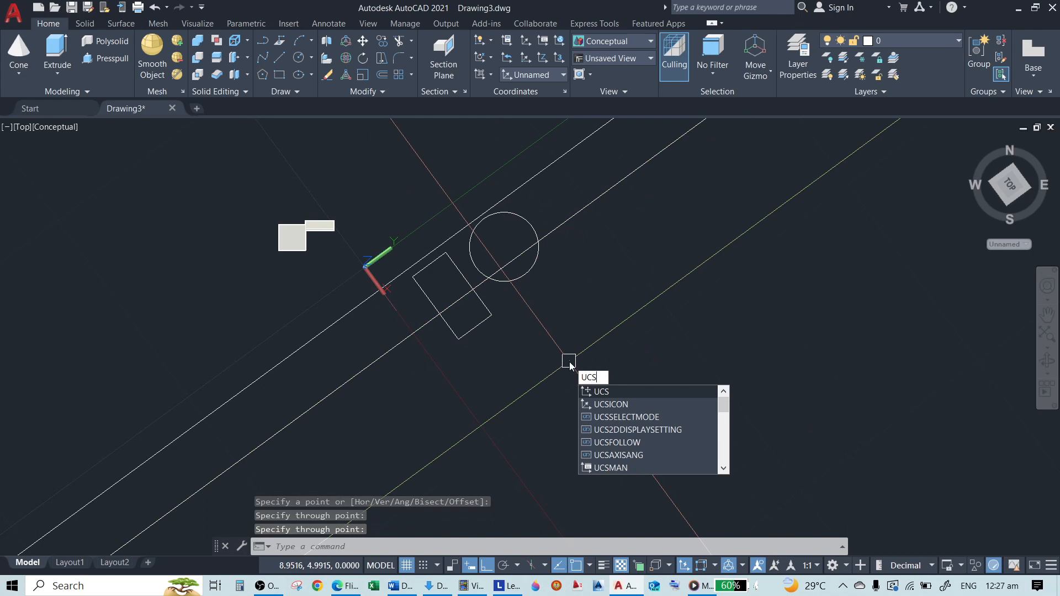
key("Escape")
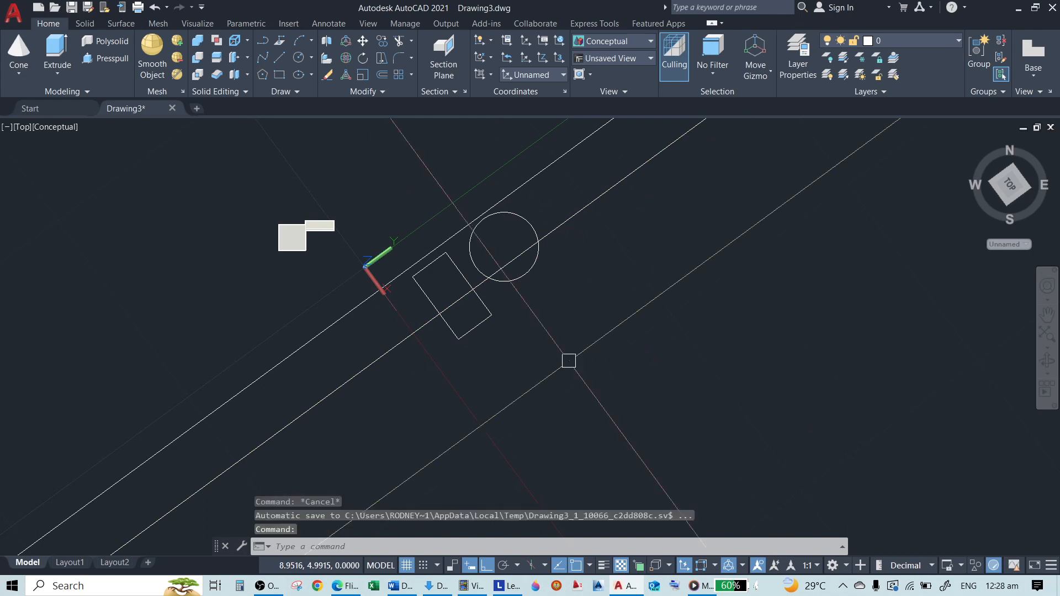
type("tec")
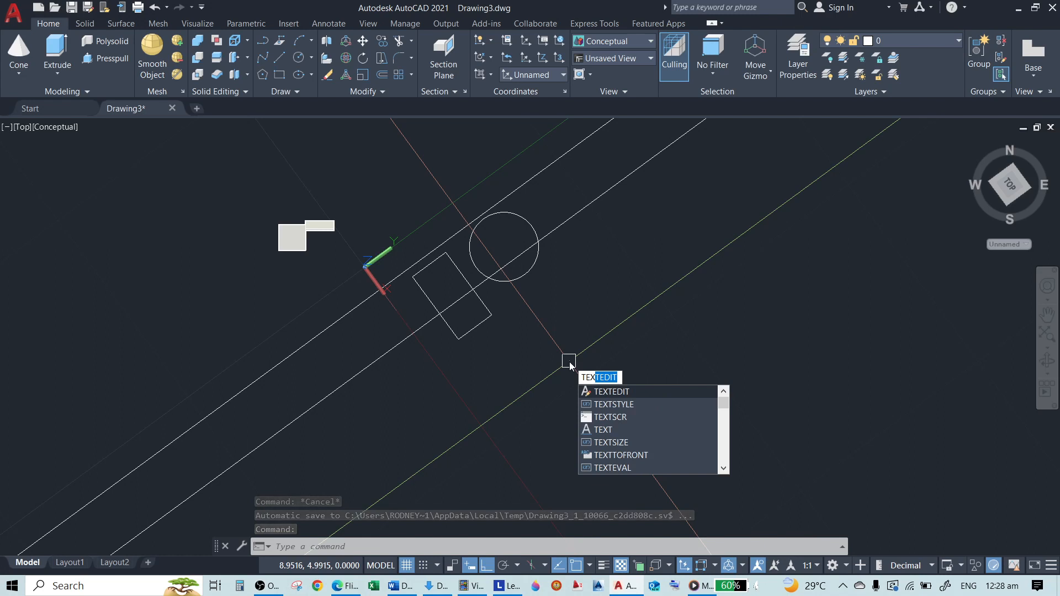
key("Escape")
key("Escape")
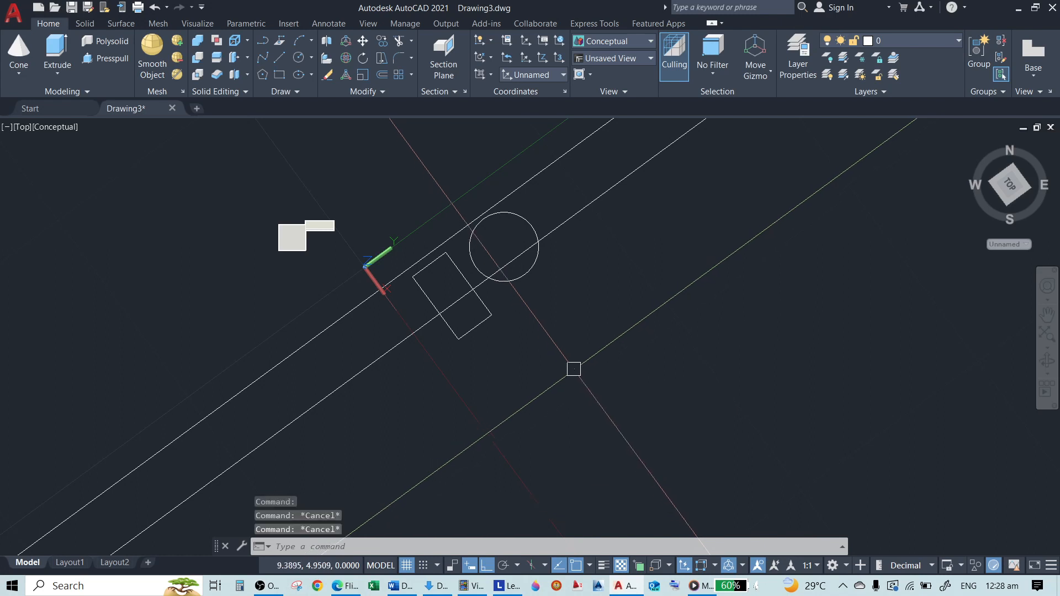
Place the multiline text HGHGHGHG beyond the circle and rectangle, following the tilted UCS
type("t")
key("Return")
left_click(507, 327)
left_click(659, 368)
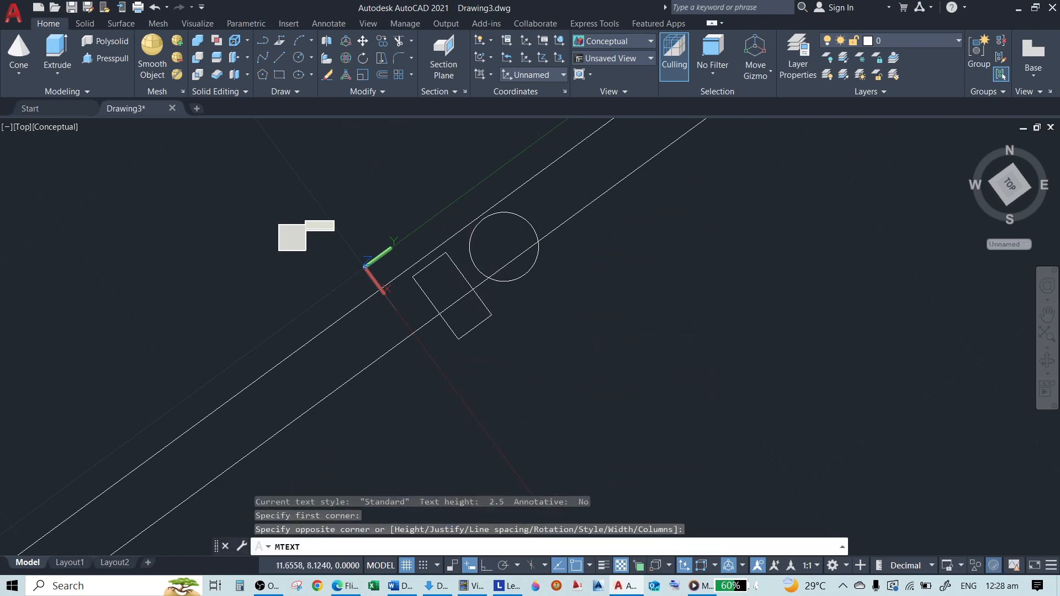
type("H")
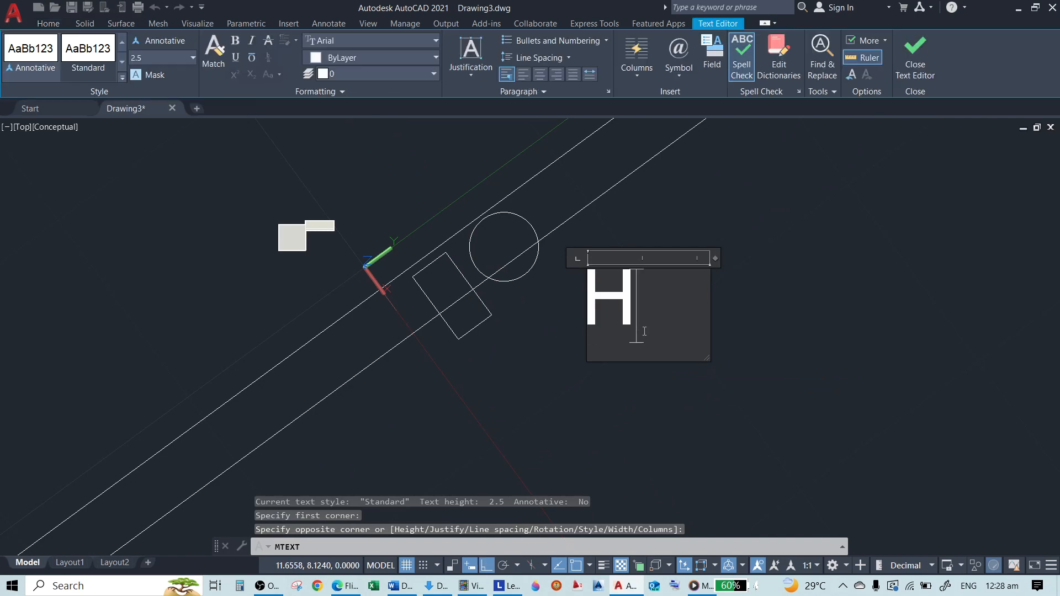
type("GHGHGHG")
left_click(600, 376)
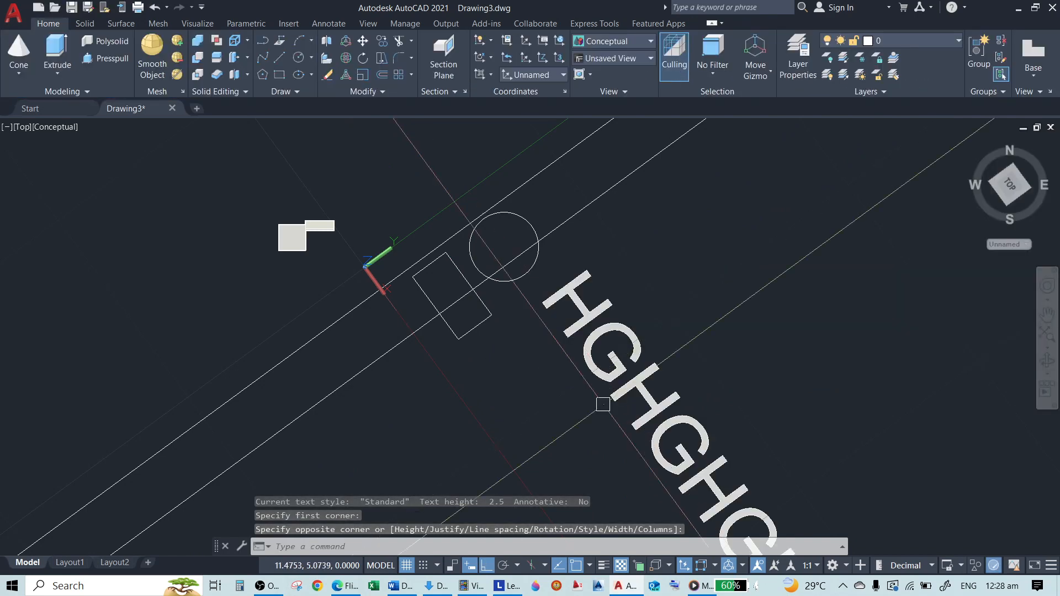
scroll(398, 295, "down", 3)
scroll(507, 299, "up", 2)
key("Escape")
key("Escape")
key("Escape")
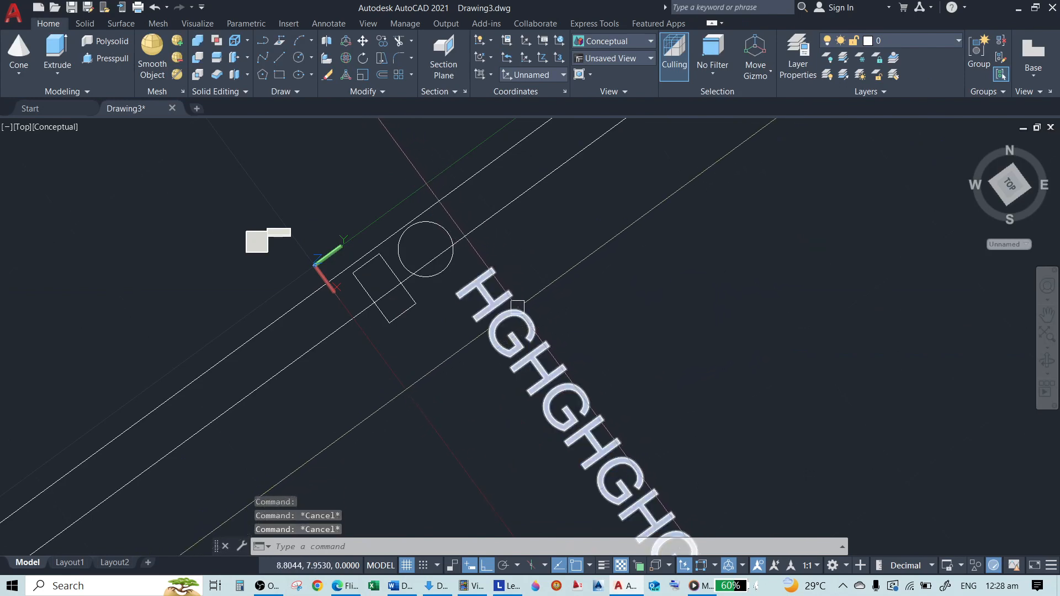
key("Return")
key("Escape")
key("Escape")
key("Escape")
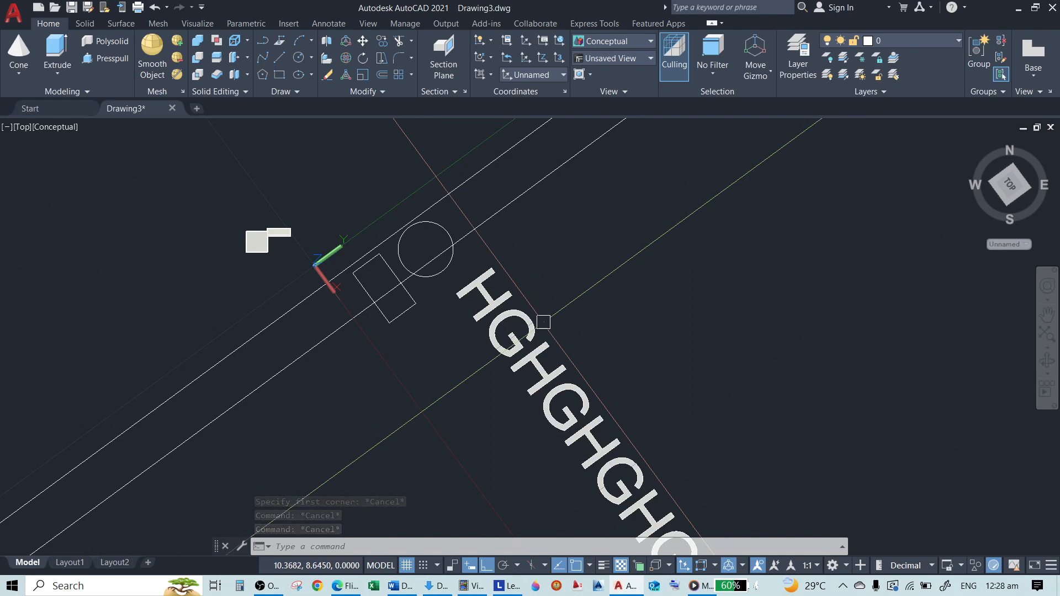
Erase the tilted multiline text HGHGHGHG
type("e")
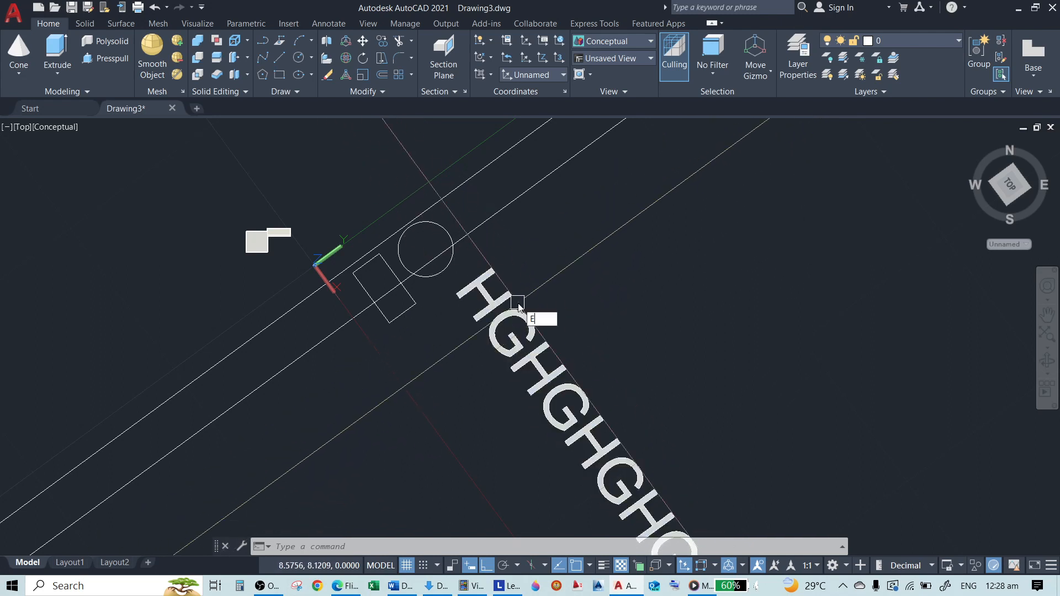
key("Return")
left_click(513, 300)
Reset the line-aligned UCS to World using the World option of the UCS command
key("Return")
type("UCS")
key("Return")
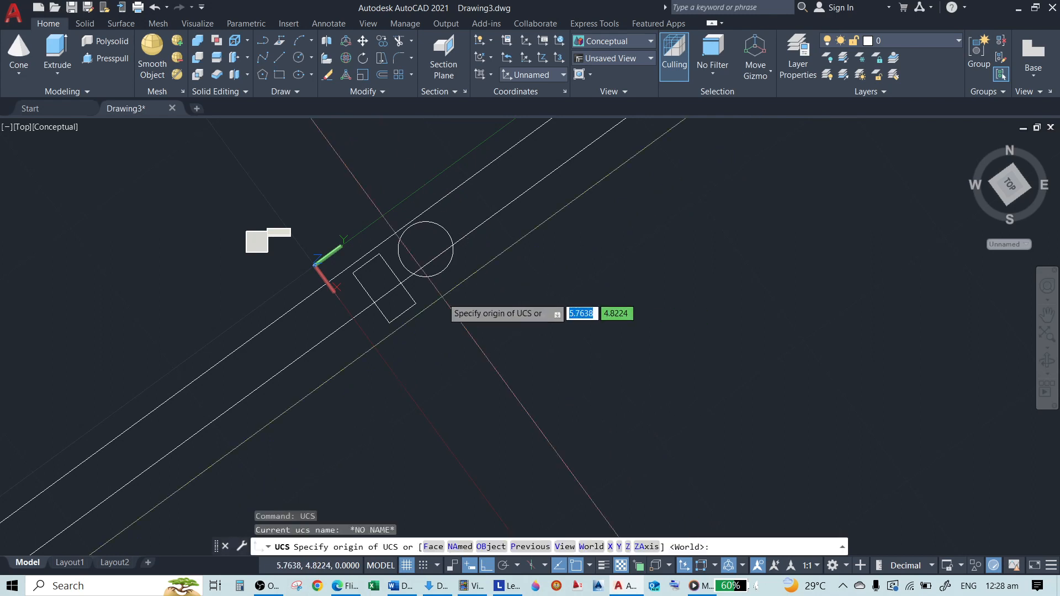
type("W")
key("Return")
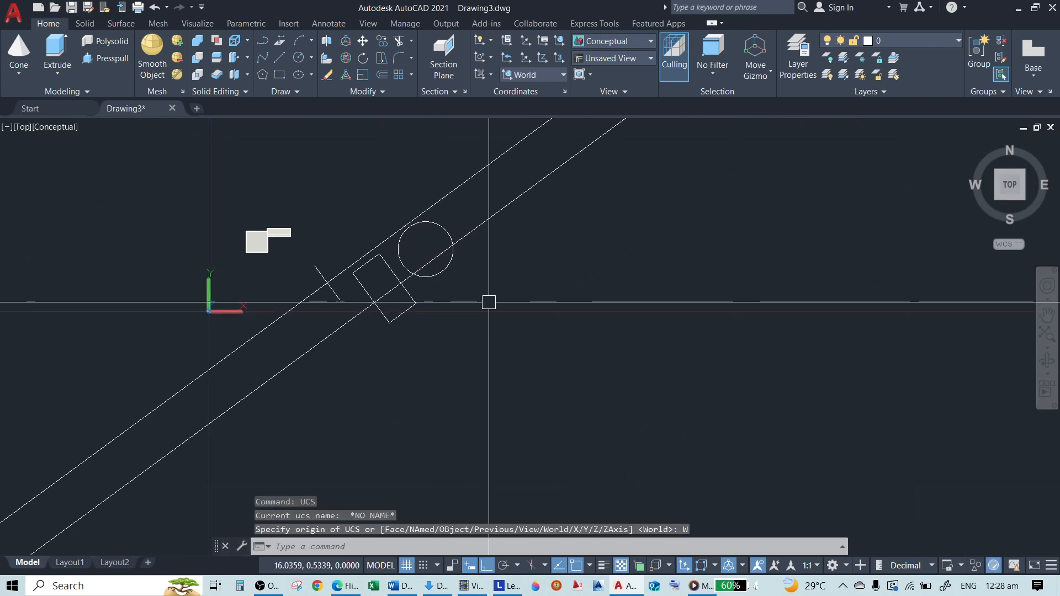
Place the multiline text HGHGHGH beyond the circle and tilted rectangle, aligned with the World UCS
type("mt")
key("Return")
left_click(519, 288)
left_click(713, 319)
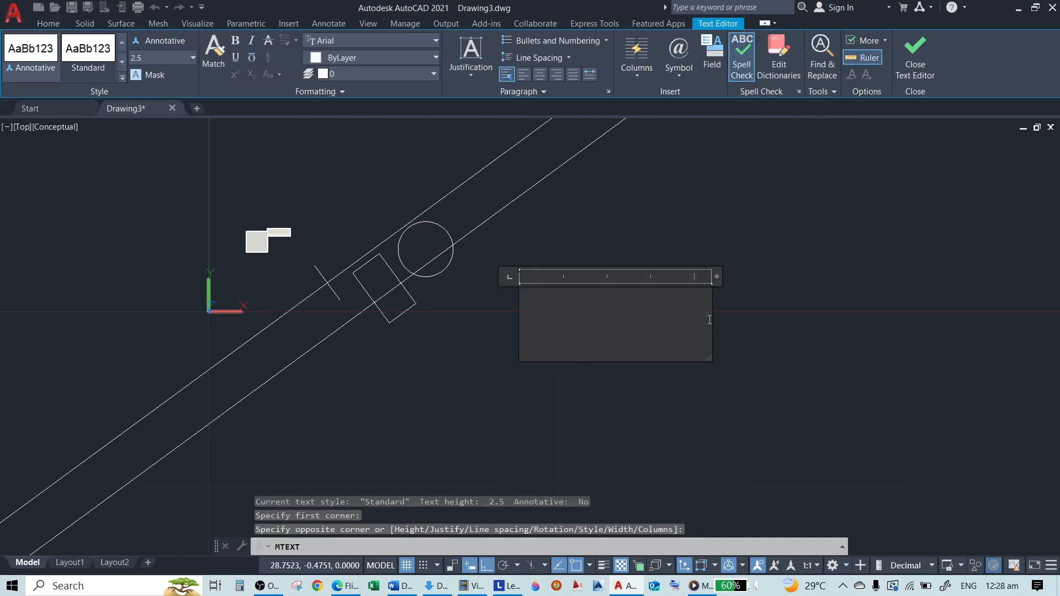
type("HGHGHGH")
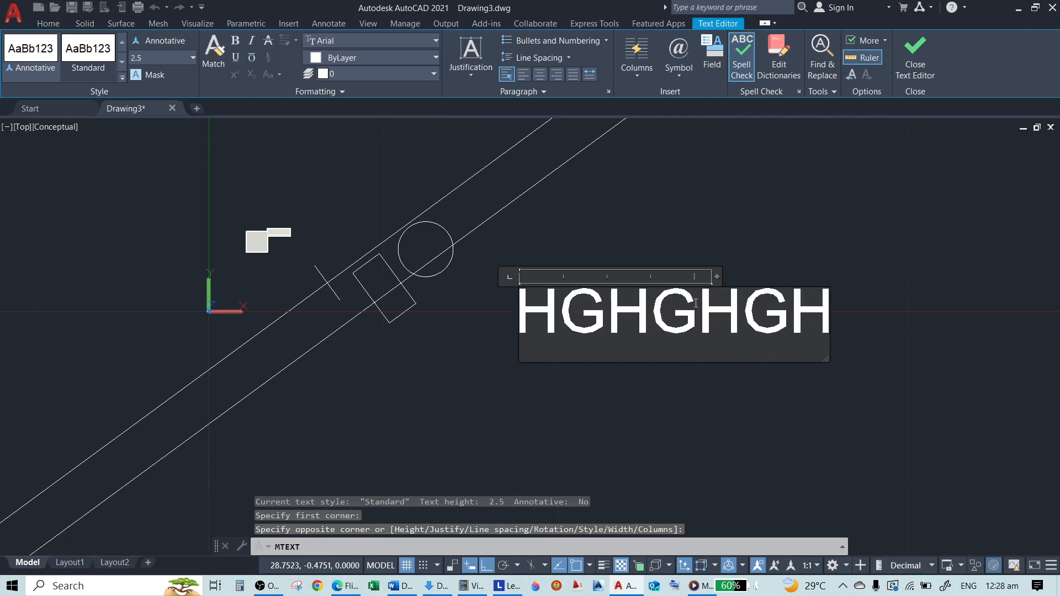
left_click(700, 234)
key("Escape")
Erase the horizontal text, the circle, the tilted rectangle, the slanted line and the two construction lines
type("e")
key("Return")
left_click(670, 266)
left_click(600, 357)
key("Return")
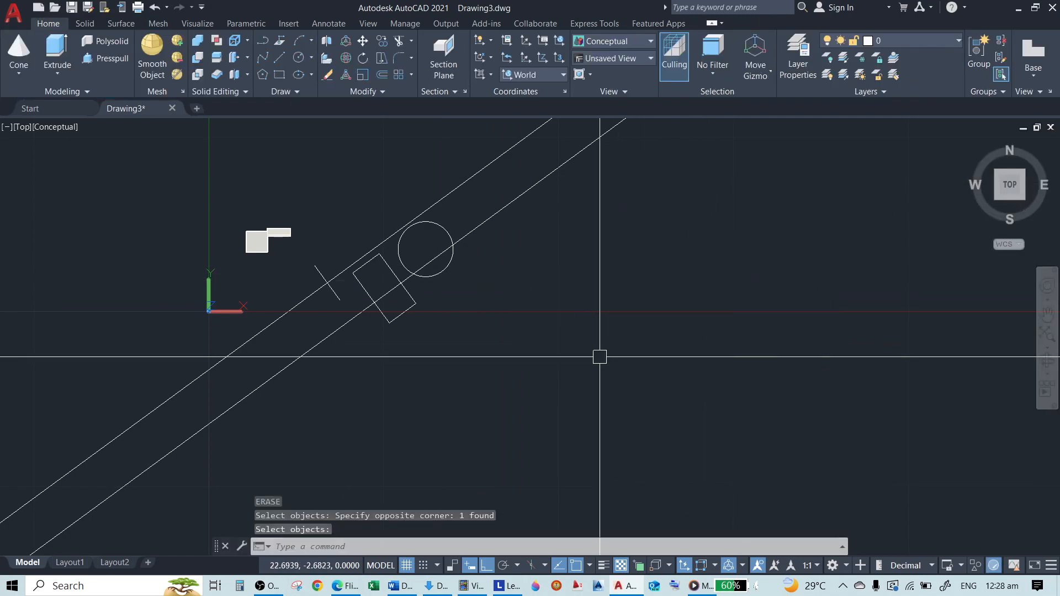
left_click(487, 338)
left_click(359, 237)
key("Return")
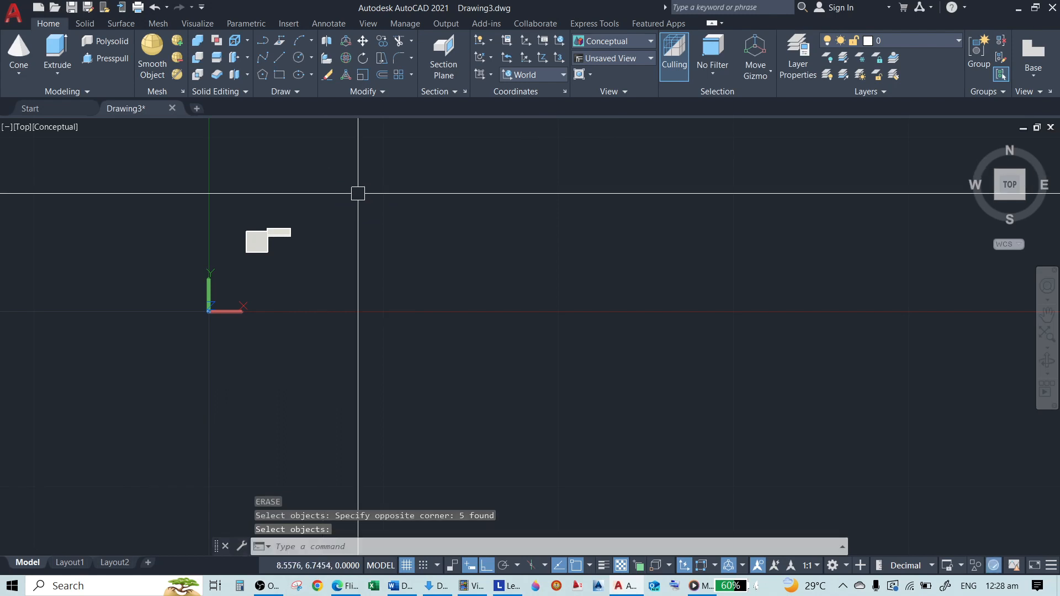
type("UCS")
key("Return")
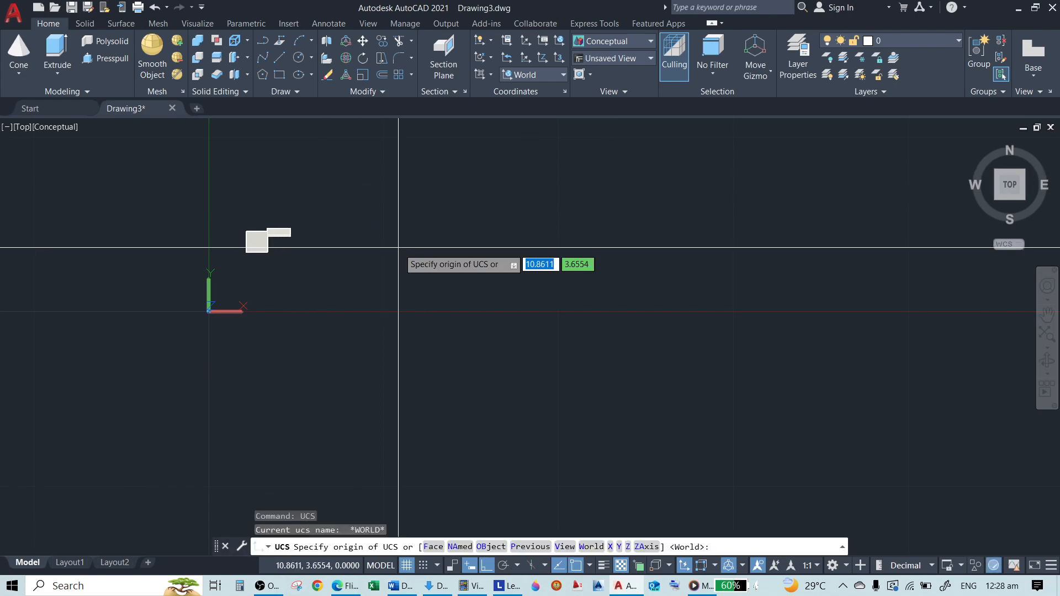
key("Escape")
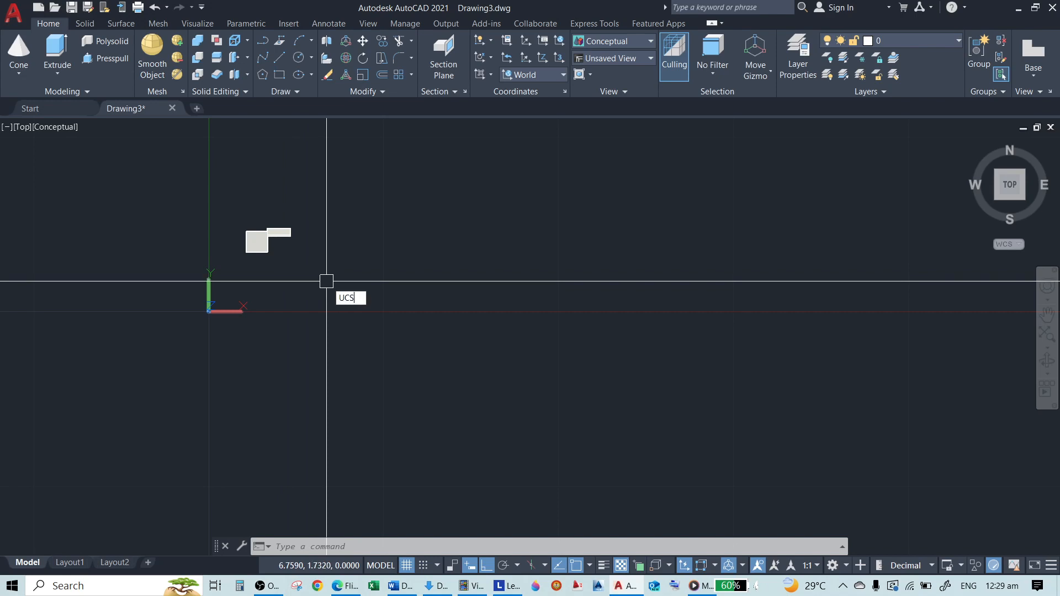
Restore the line-aligned coordinate system with the Previous option of the UCS command
key("Return")
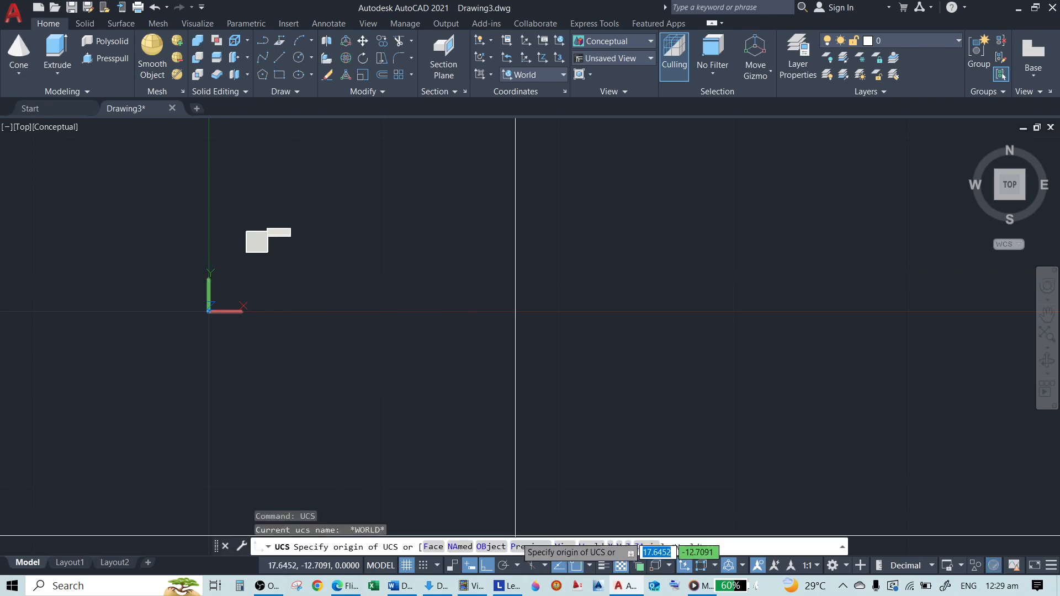
left_click(529, 547)
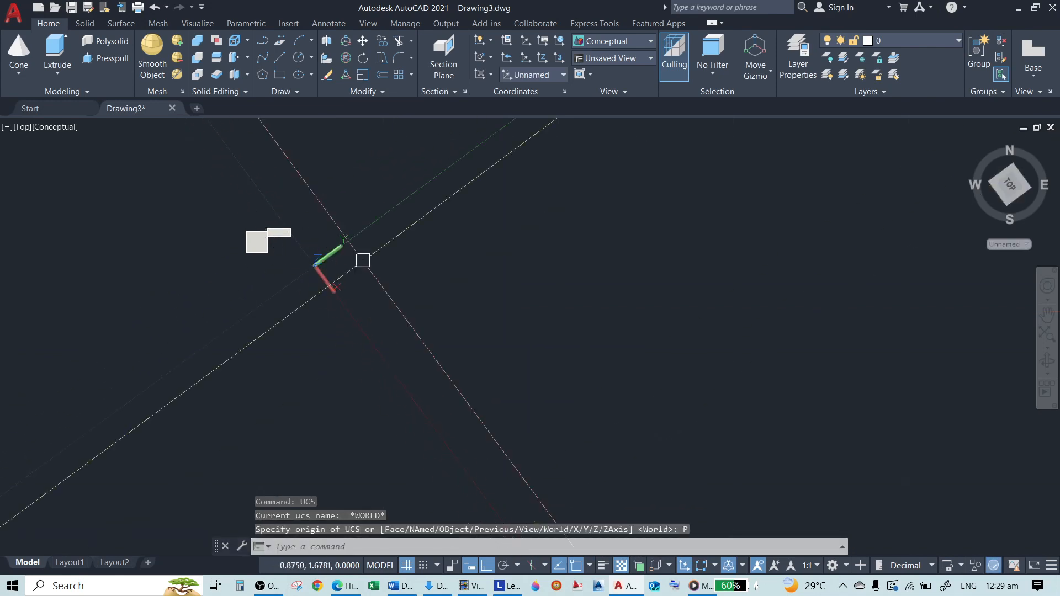
scroll(302, 260, "up", 3)
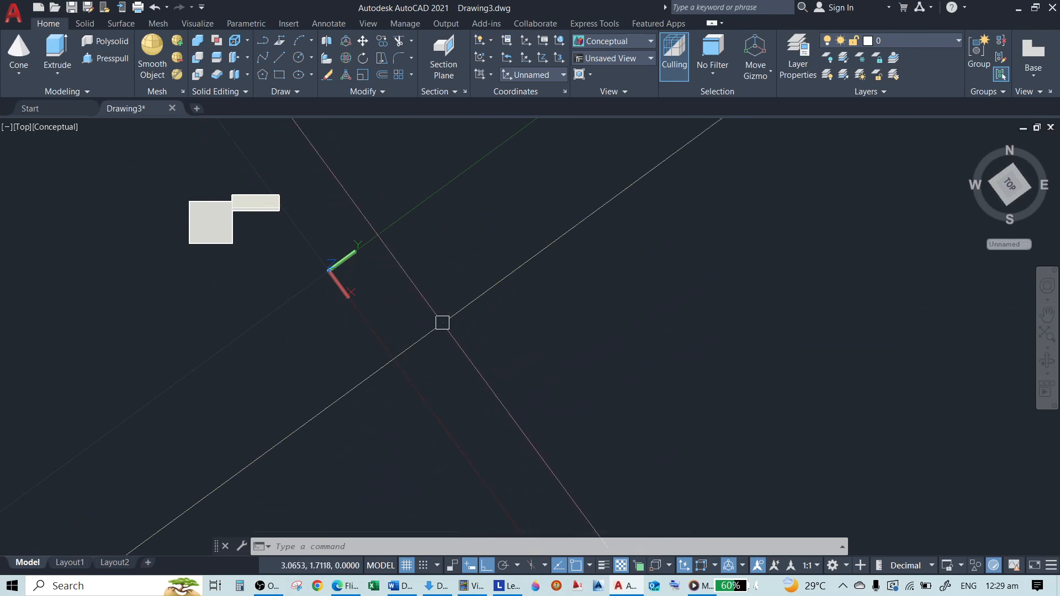
type("S")
key("Return")
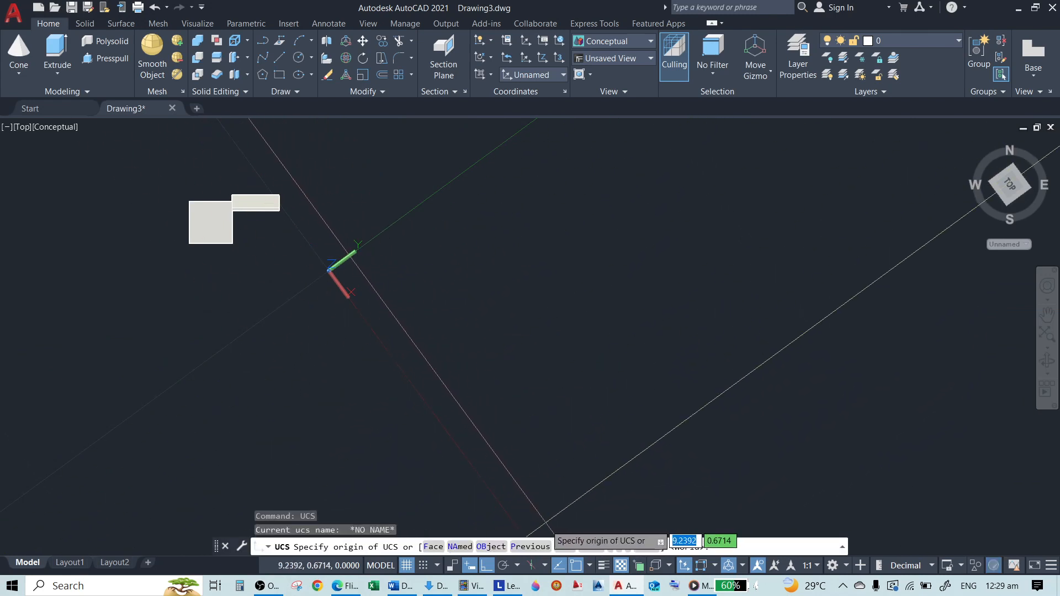
key("Escape")
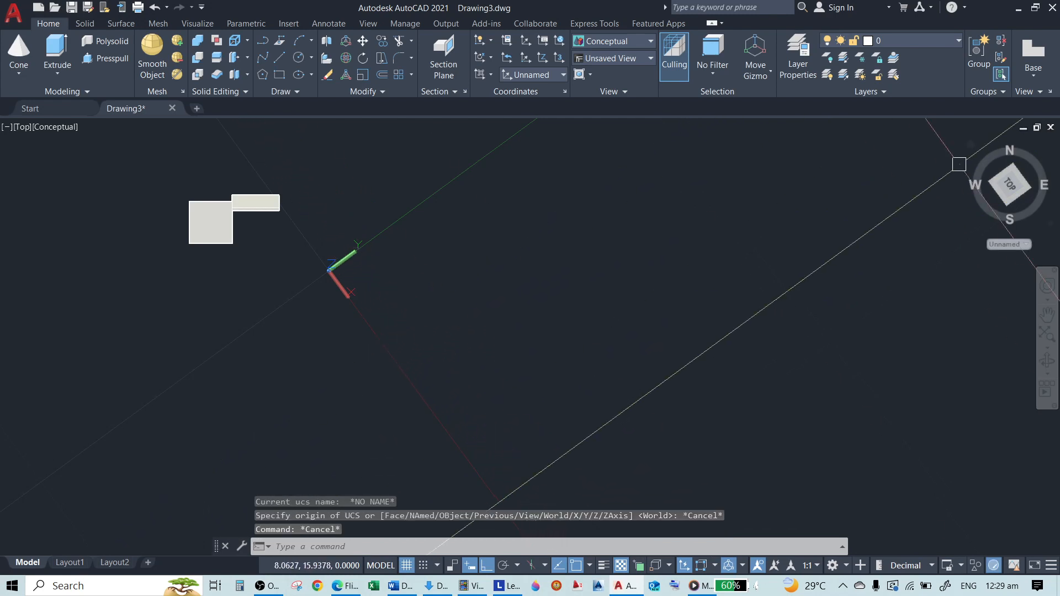
Return the restored line-aligned UCS to World with the World option of the UCS command
type("ucs")
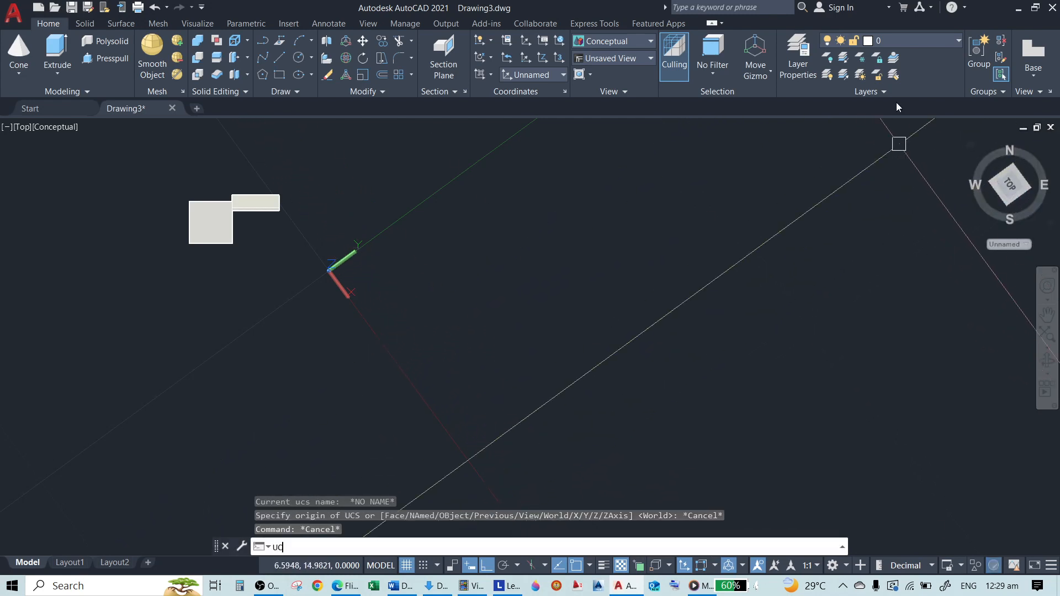
key("Return")
type("w")
key("Return")
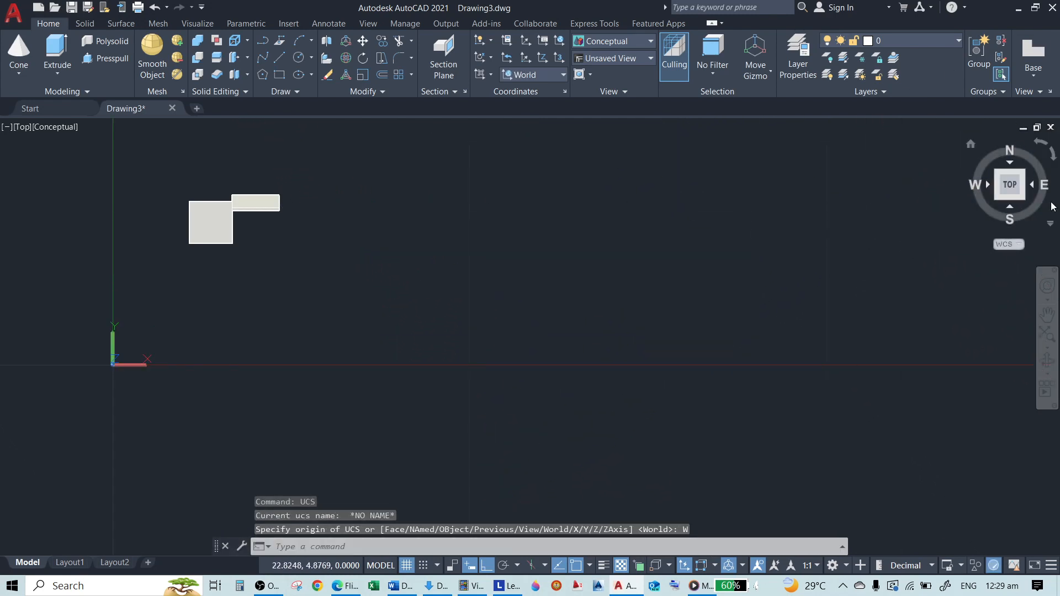
Switch to the SE Isometric view and align the UCS with the screen using the View option of the UCS command
left_click(1023, 198)
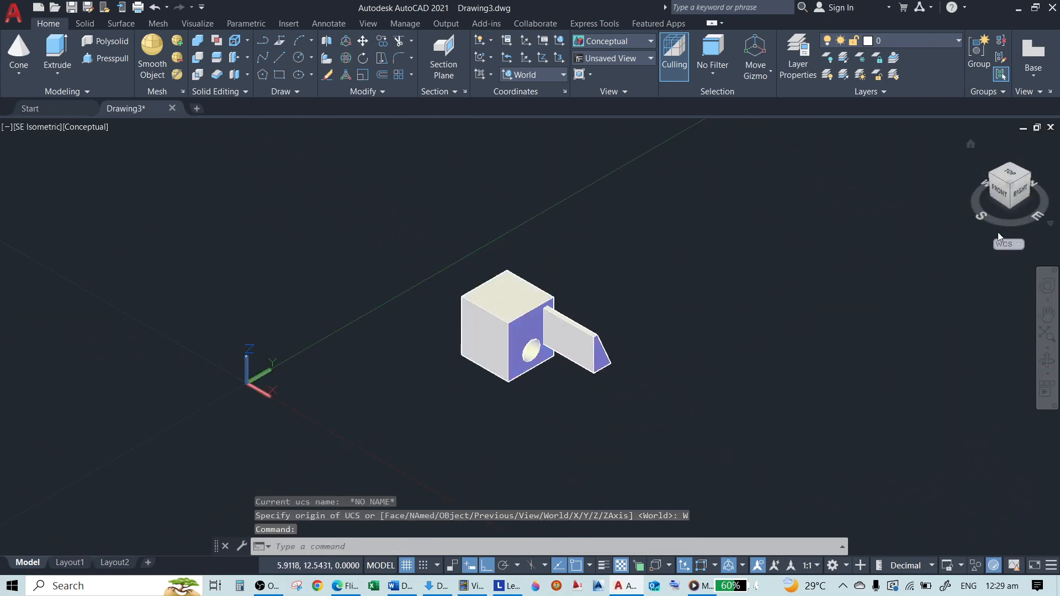
scroll(566, 418, "up", 2)
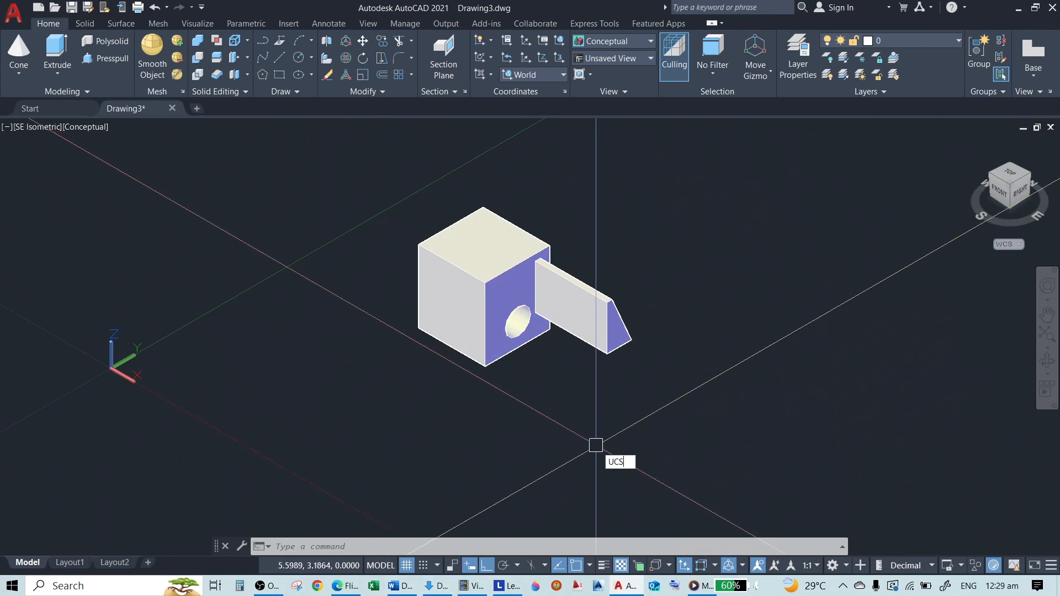
key("Return")
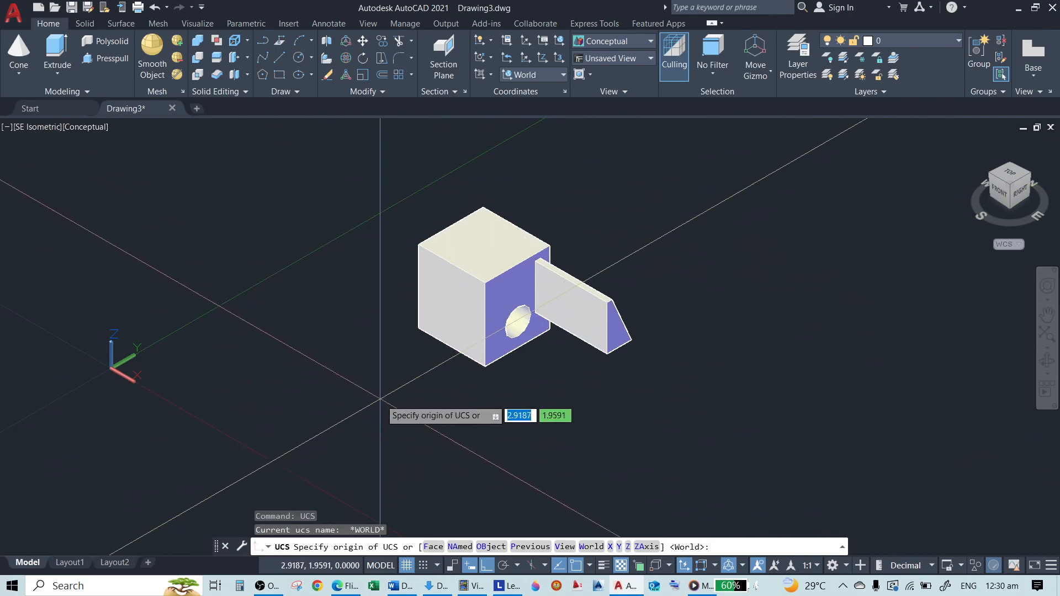
left_click(565, 546)
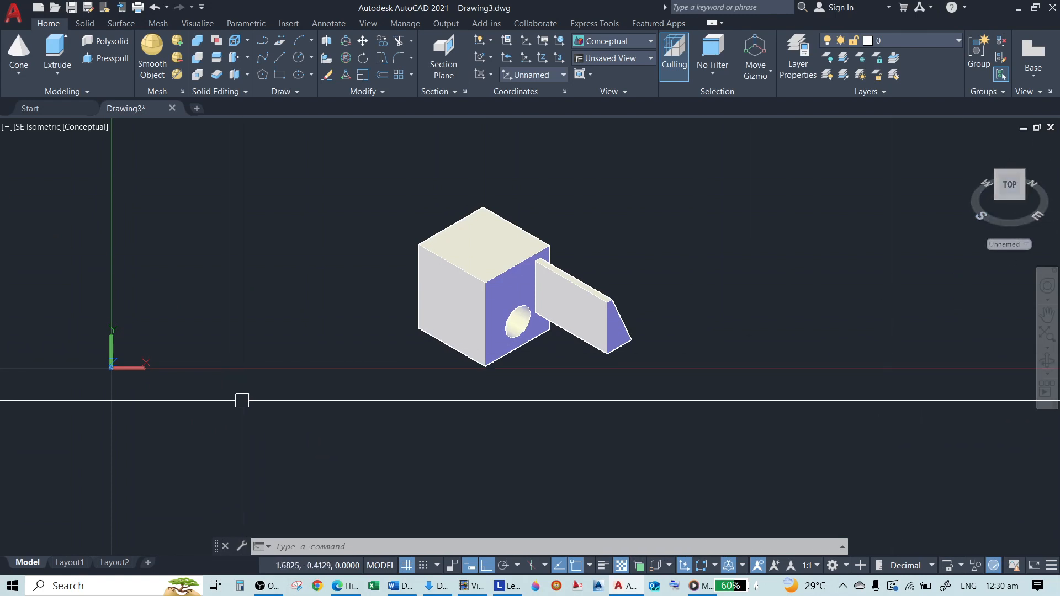
Draw a rectangle in the view-aligned UCS between the UCS origin and the box with the hole
type("REC")
key("Return")
left_click(192, 315)
left_click(400, 444)
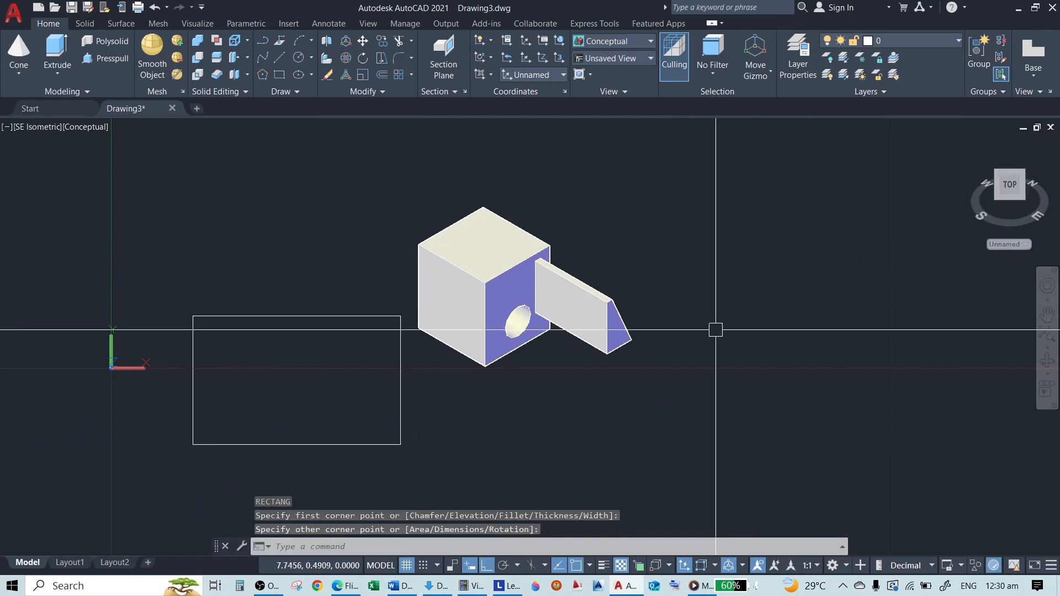
Reset the view-aligned UCS to World with the UCS command
key("Return")
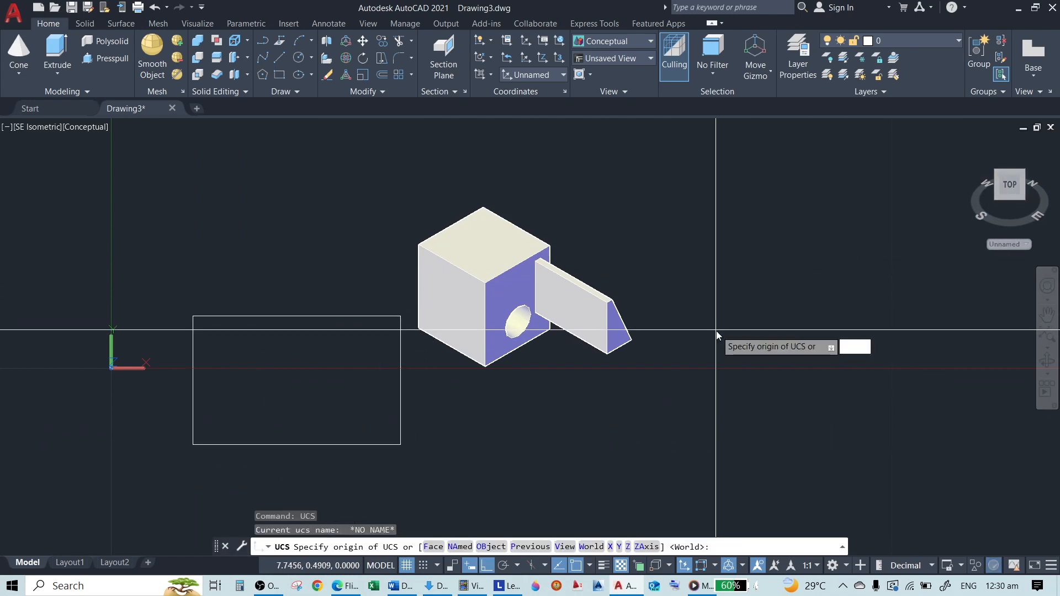
type("W")
key("Return")
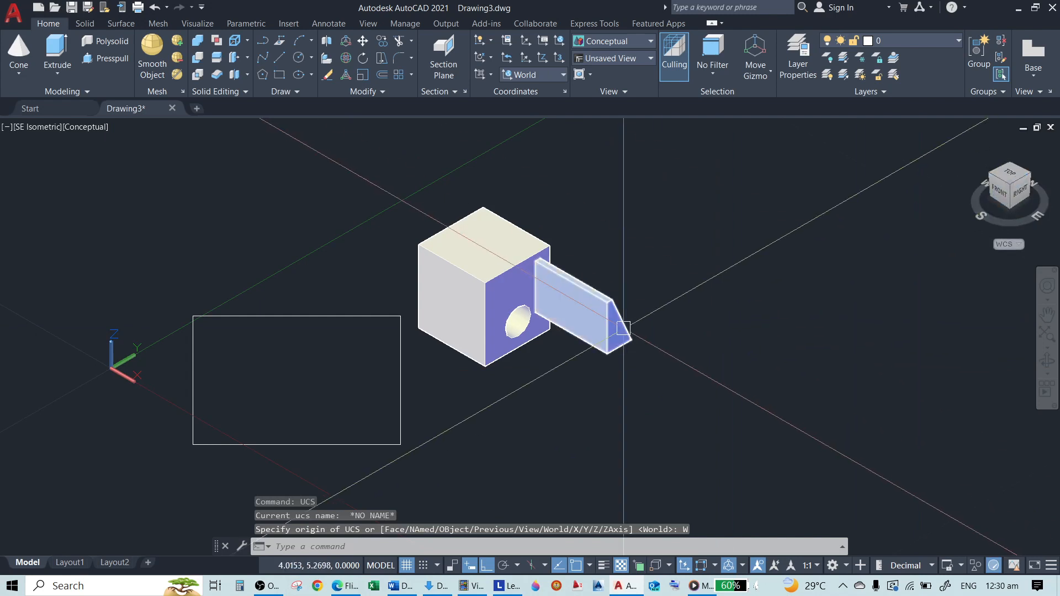
type("3do")
key("Return")
key("Escape")
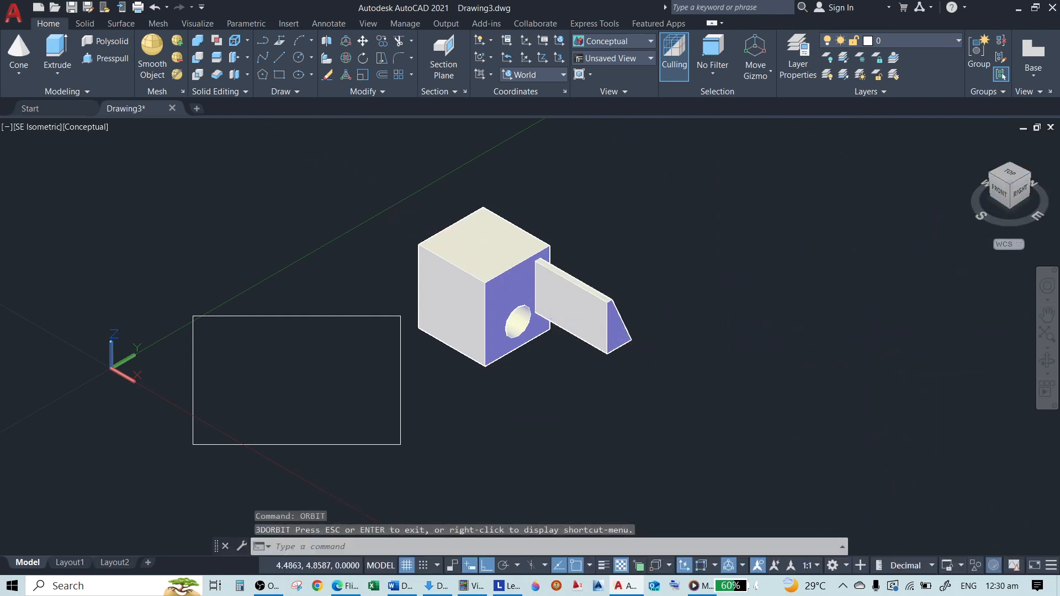
Orbit the model in 3D to examine how the rectangle drawn in the view-aligned UCS lies relative to the solids
type("ORBIT")
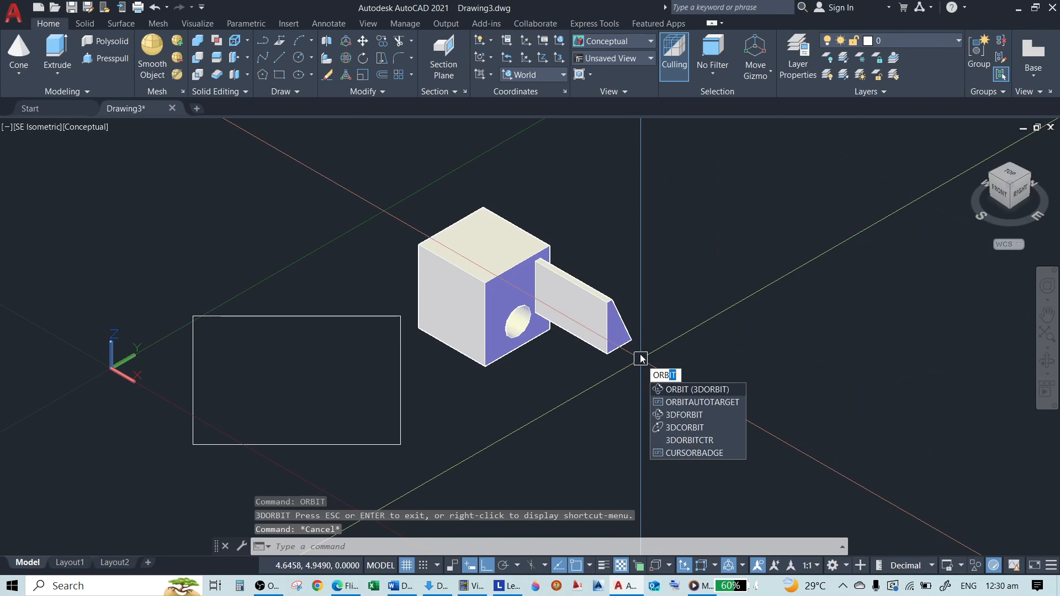
key("Return")
left_click_drag(641, 358, 592, 332)
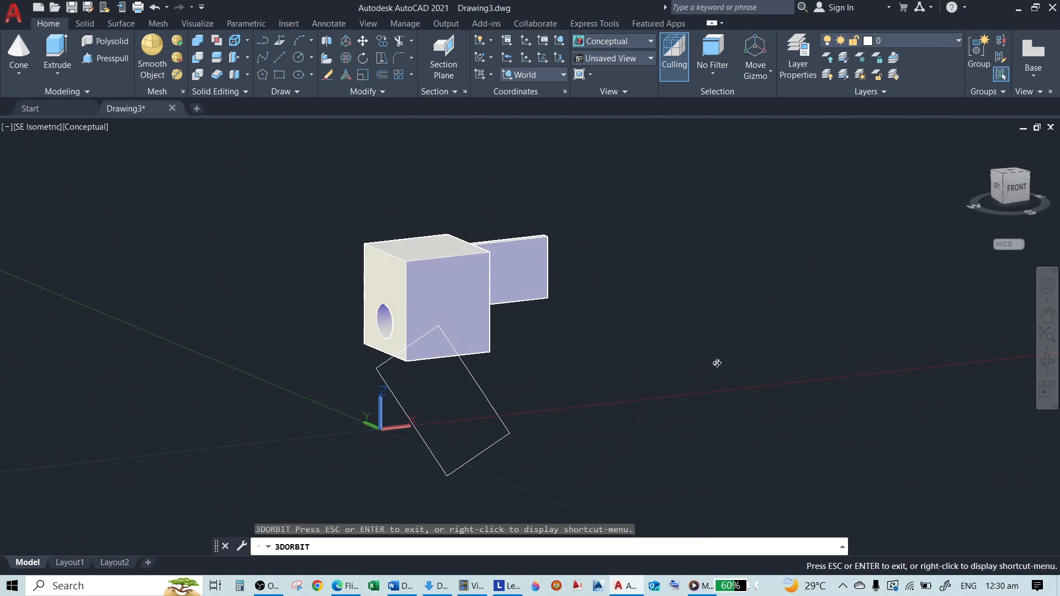
left_click_drag(493, 415, 617, 372)
left_click_drag(520, 344, 559, 419)
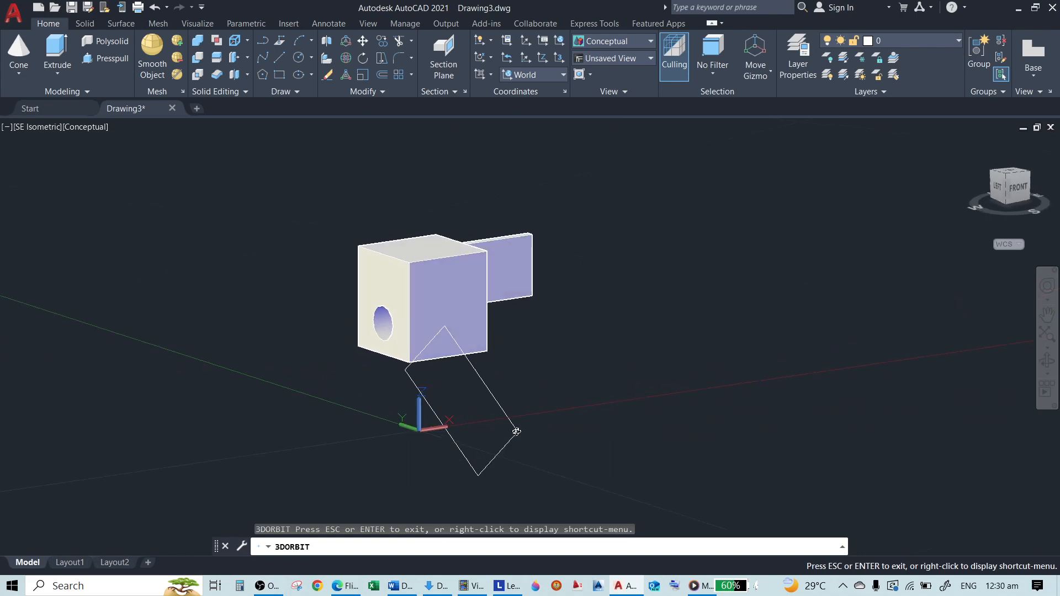
key("Escape")
scroll(579, 405, "up", 4)
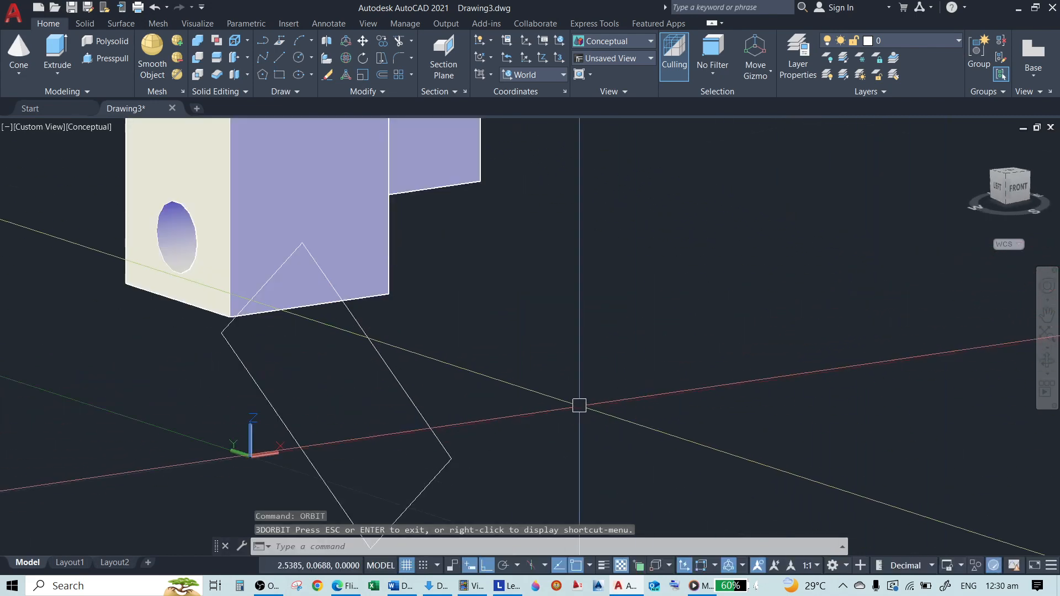
scroll(579, 405, "down", 5)
Erase the rectangle drawn in the view-aligned UCS and switch to the Front view
type("e")
key("Return")
left_click(504, 392)
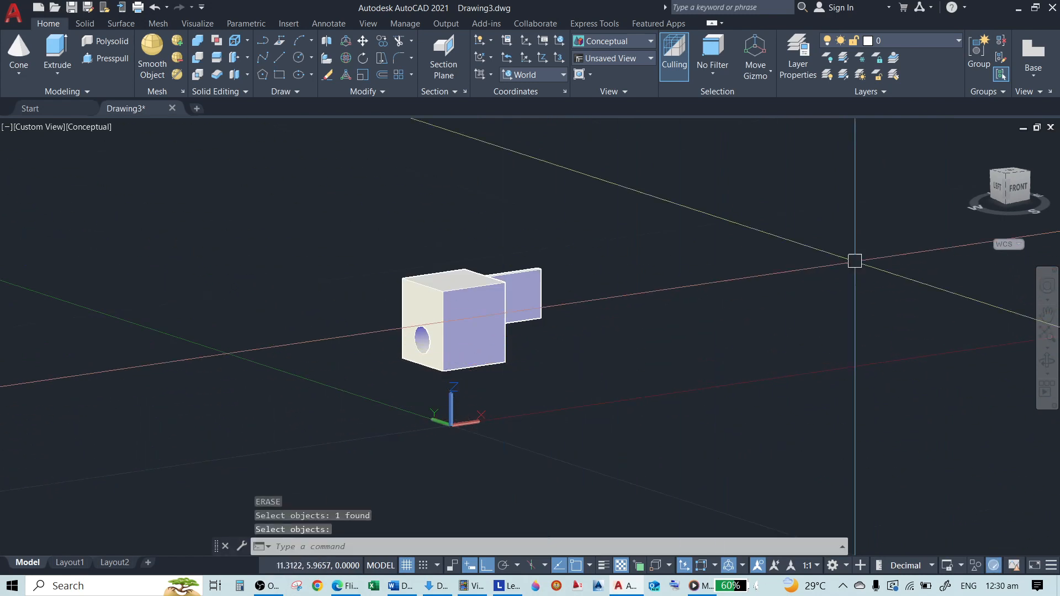
left_click(1023, 197)
key("Return")
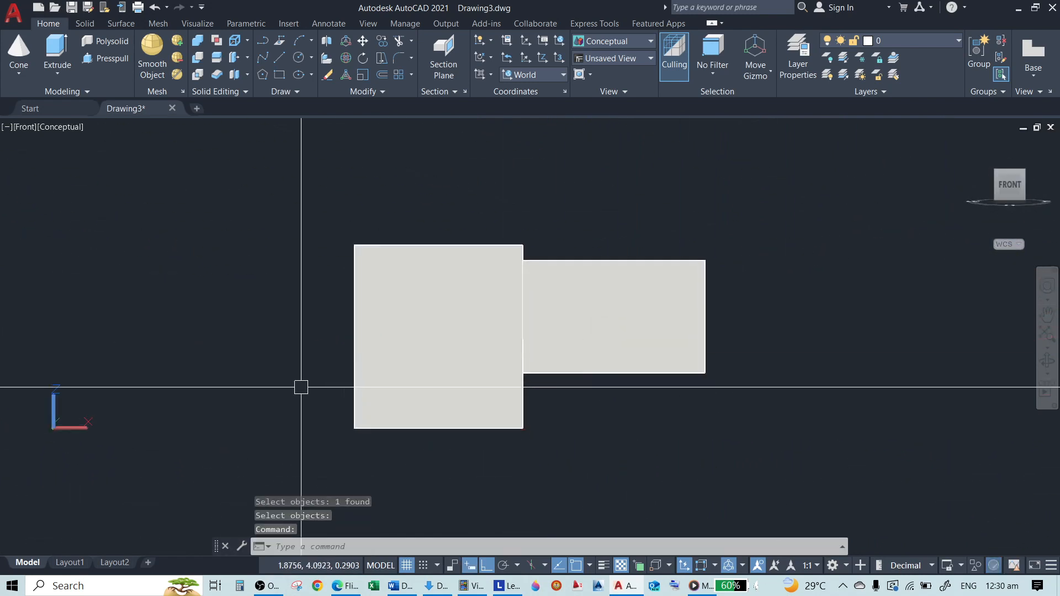
Draw a circle between the UCS origin and the box while in the Front view, keeping the World UCS
scroll(177, 398, "up", 5)
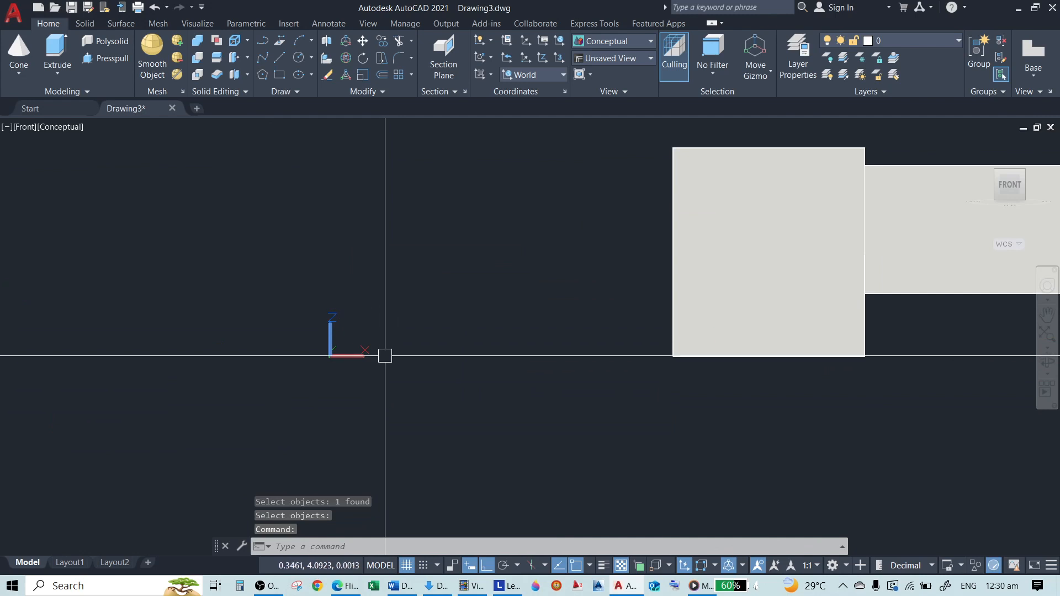
scroll(385, 356, "up", 3)
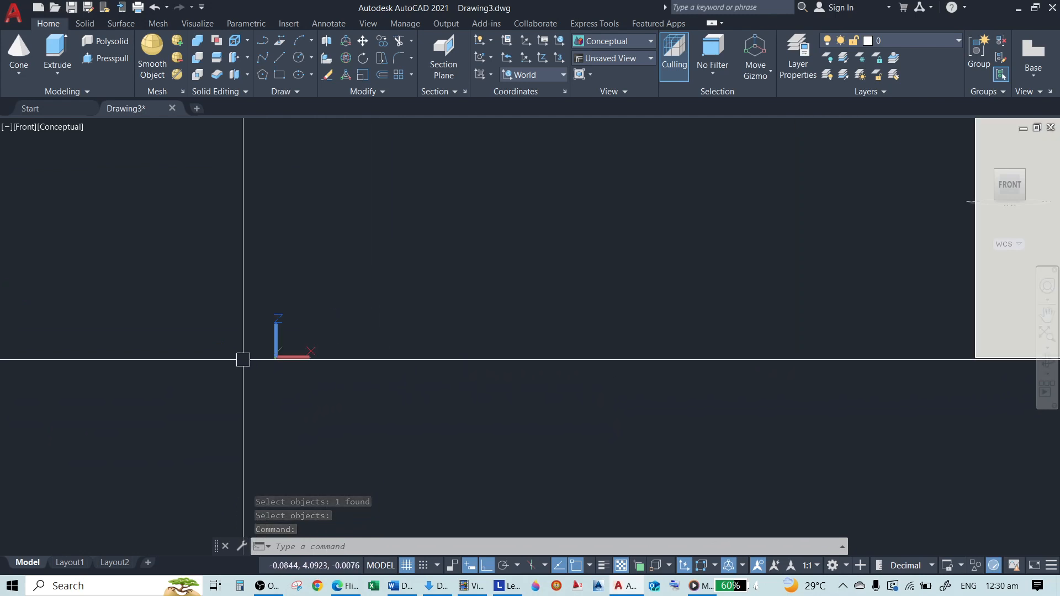
scroll(181, 372, "down", 3)
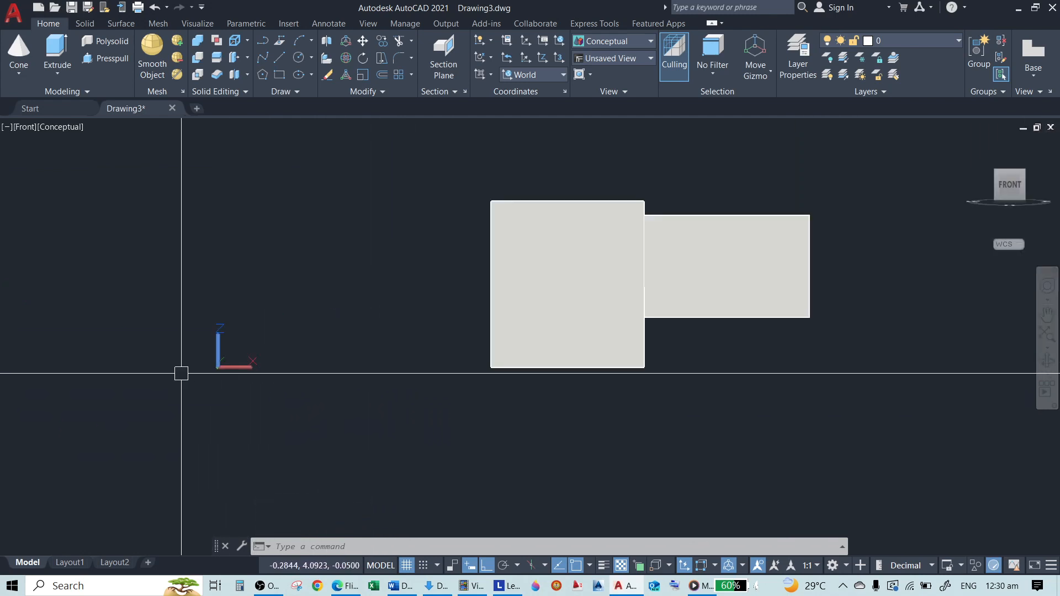
scroll(181, 374, "up", 2)
type("c")
key("Return")
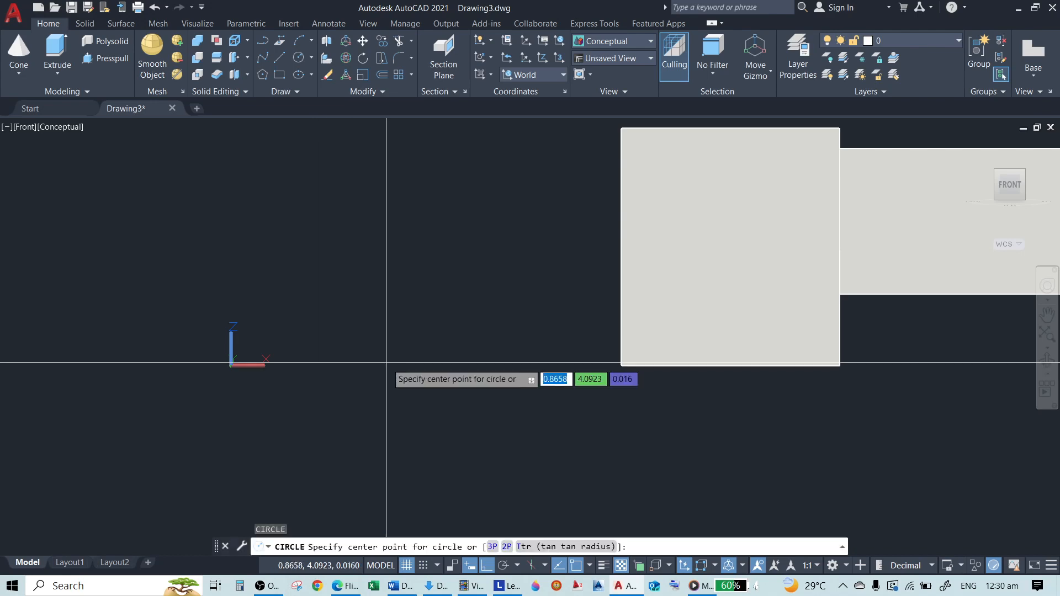
left_click(386, 363)
left_click(563, 399)
key("Return")
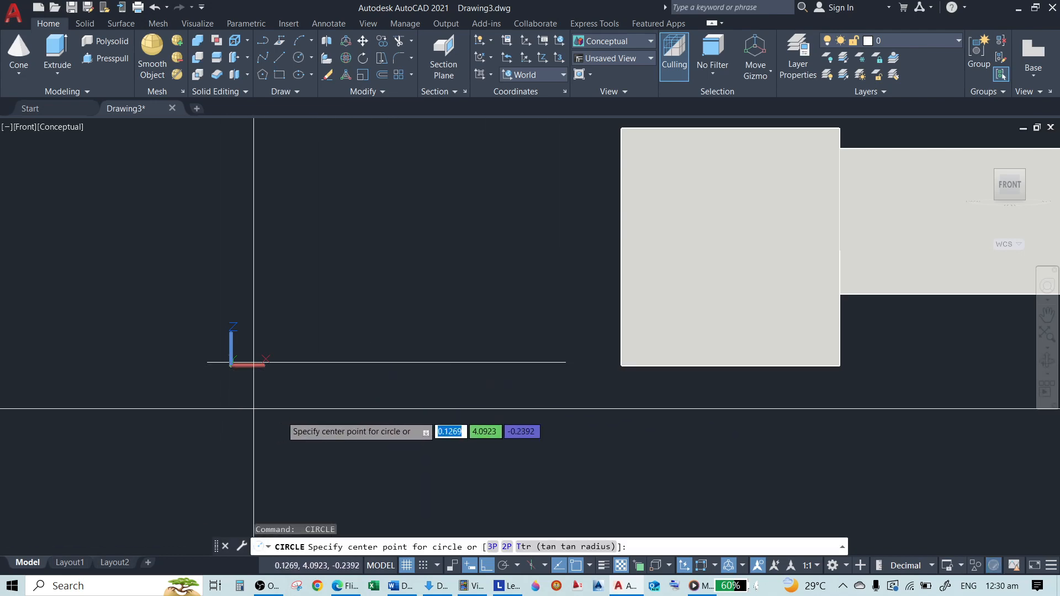
key("Return")
key("Escape")
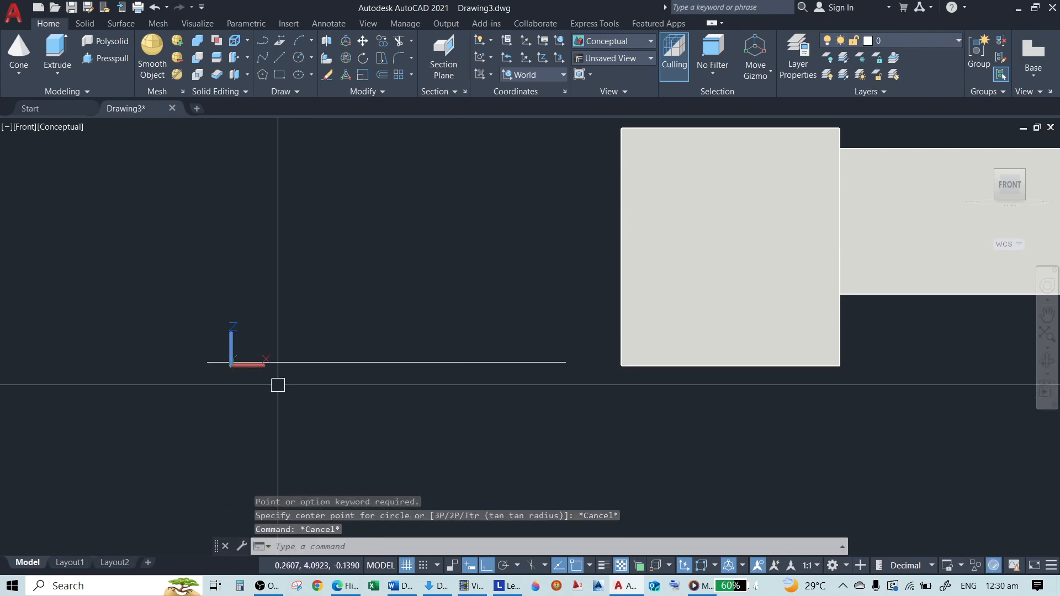
Switch to the Top view to examine the circle drawn from the Front view
scroll(370, 384, "down", 5)
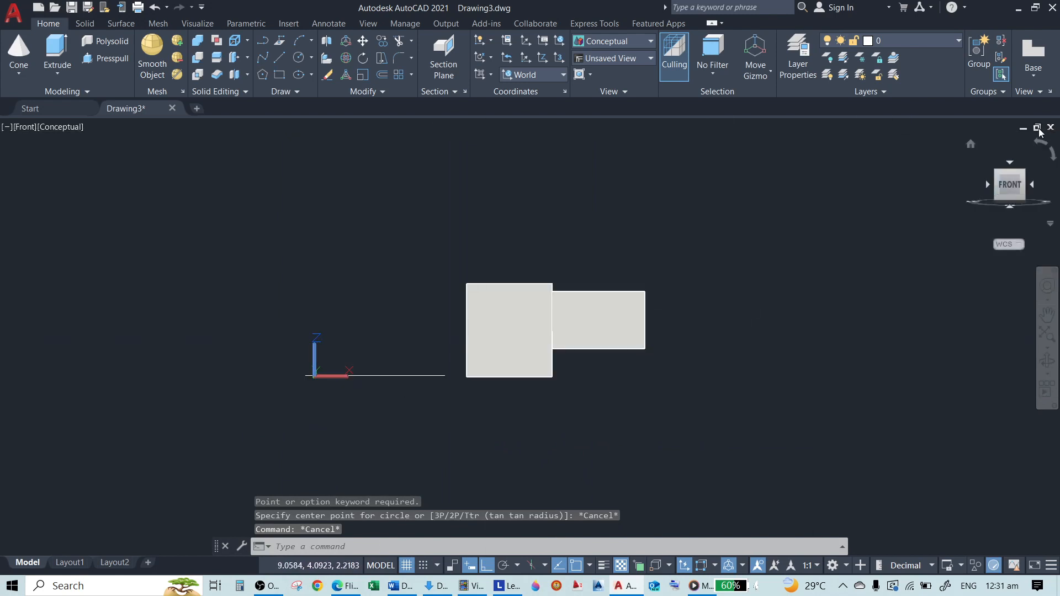
left_click(1010, 163)
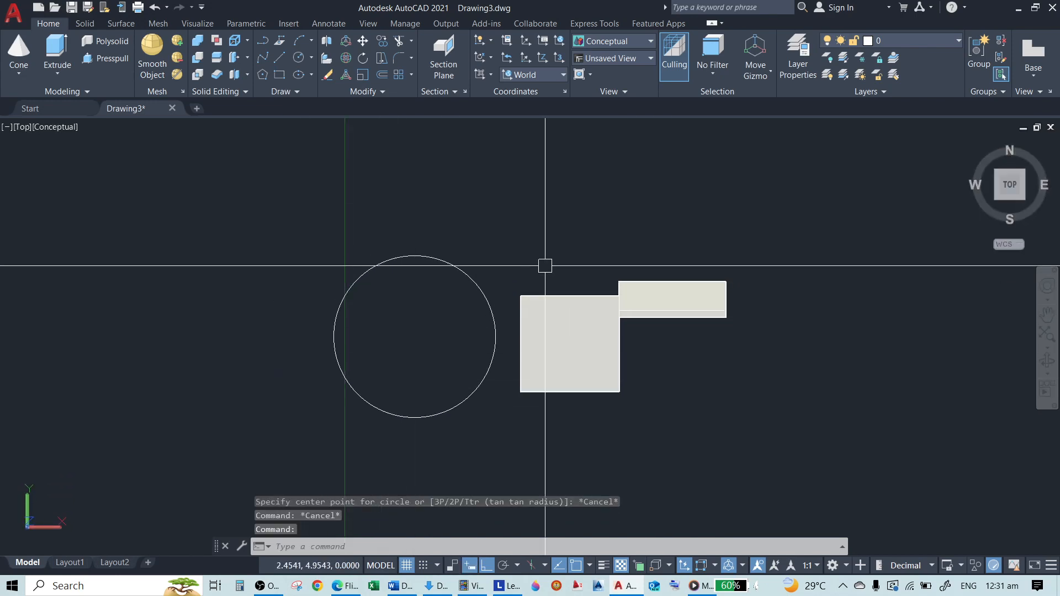
Undo the switch to the Top view and align the UCS to the Front view with the UCS View option
key("ctrl+z")
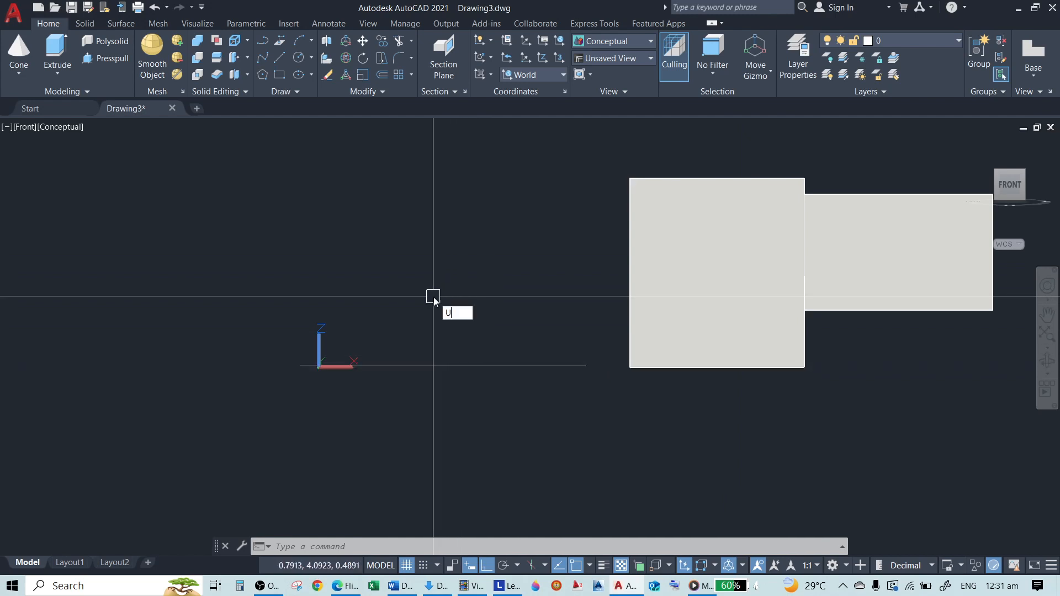
key("Return")
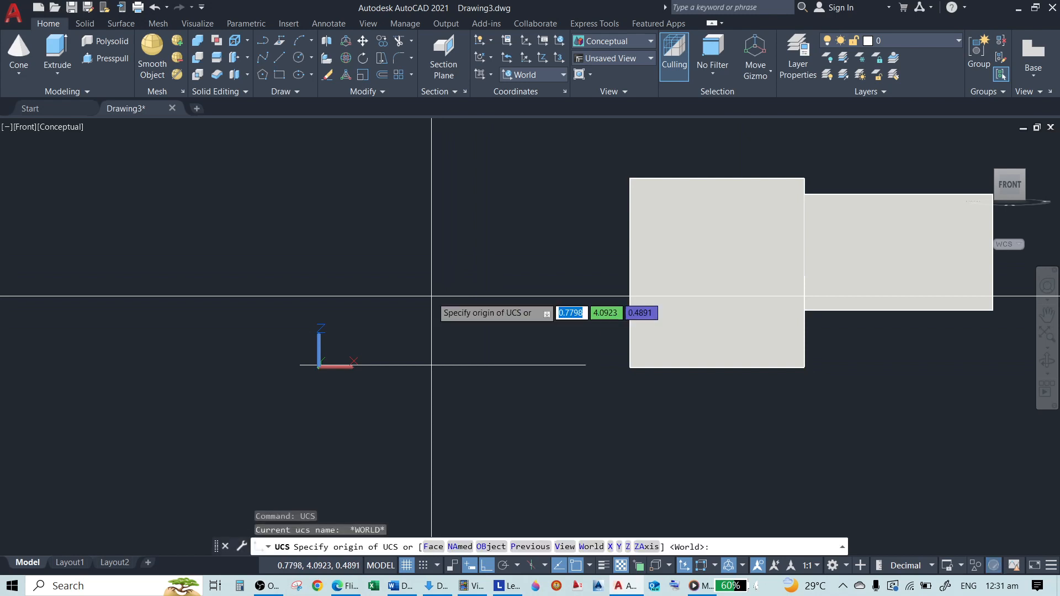
type("V")
key("Return")
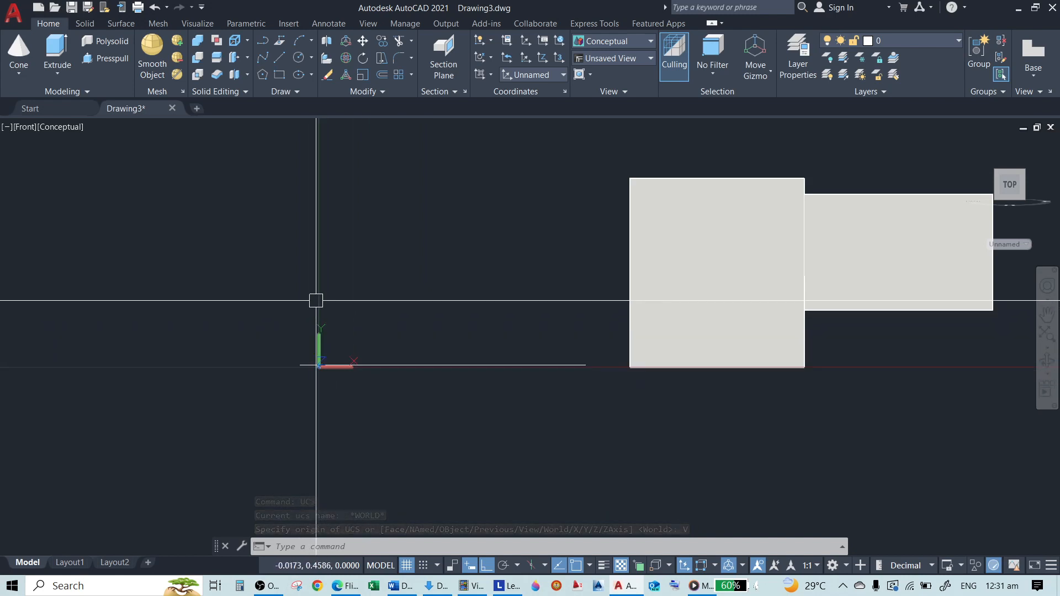
Draw a circle between the UCS origin and the box in the view-aligned UCS
type("c")
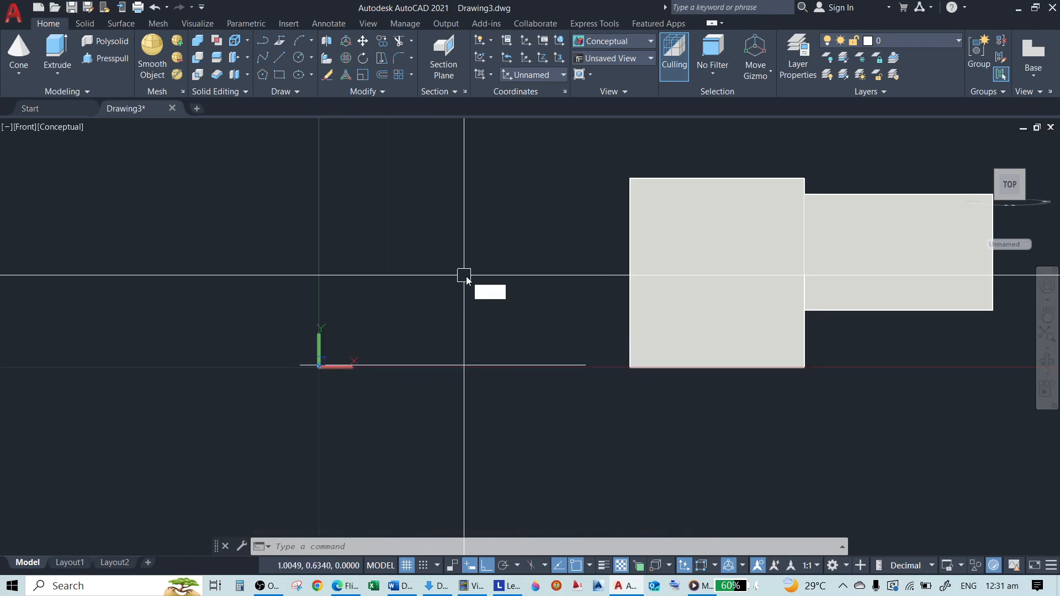
key("Return")
left_click(486, 267)
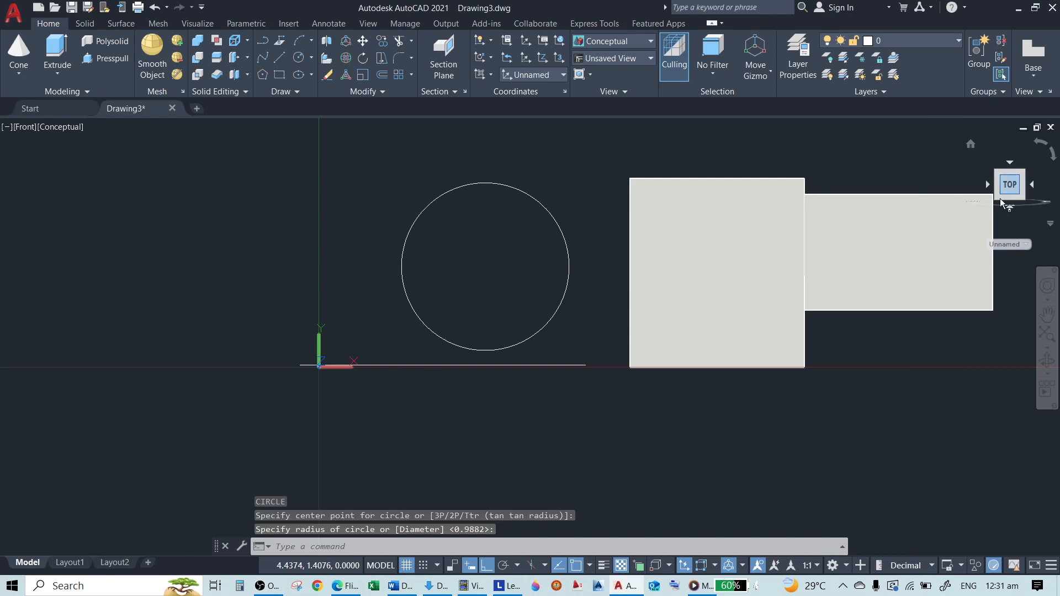
key("Escape")
Set the UCS back to World and switch to the SE Isometric view
type("UCS")
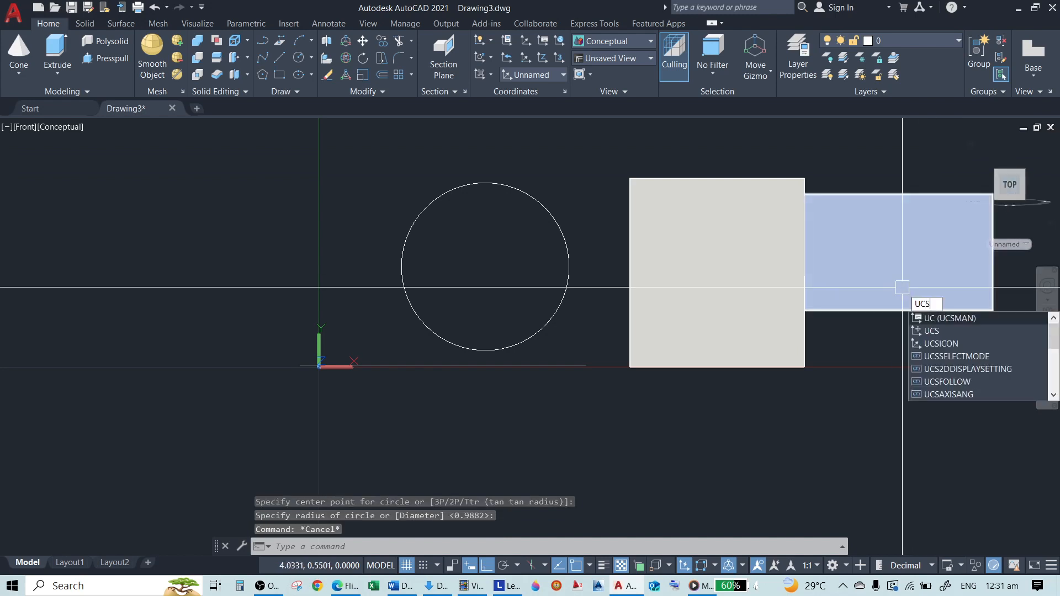
key("Return")
type("W")
key("Return")
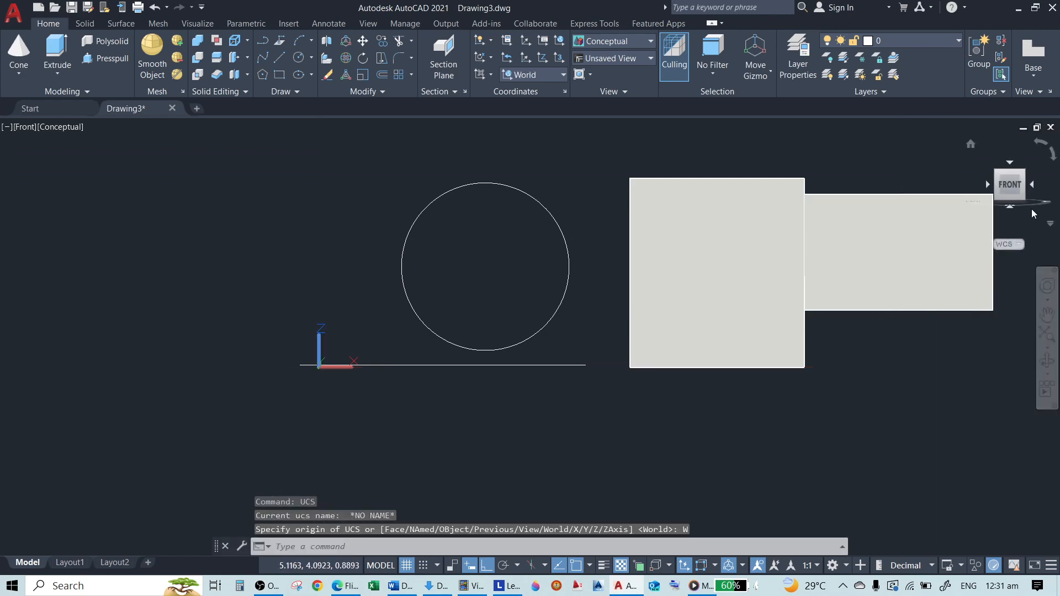
left_click(1025, 175)
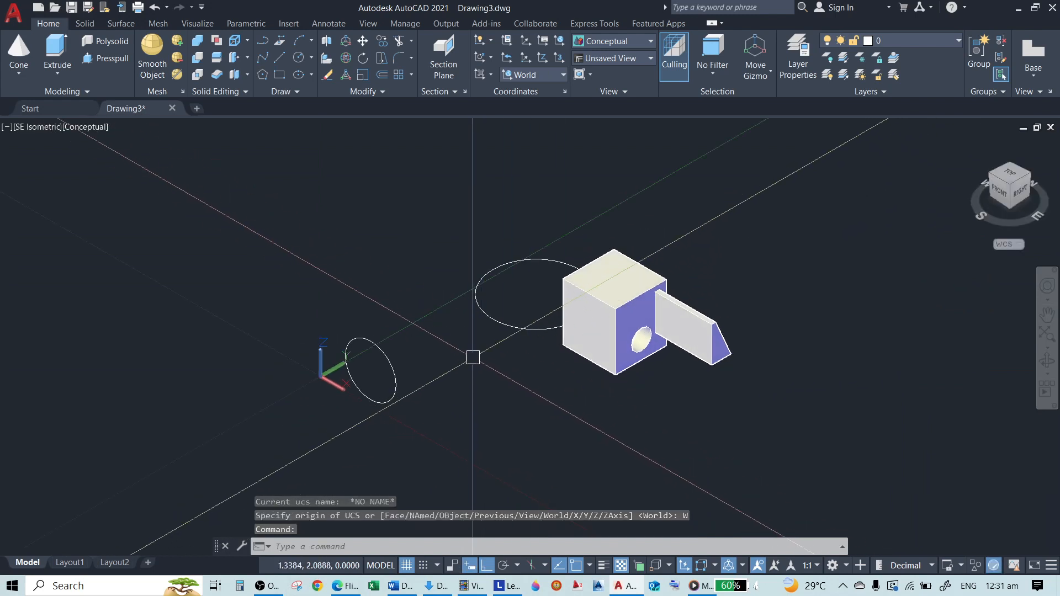
Erase both circles beside the box with a crossing selection
type("e")
key("Return")
left_click(499, 395)
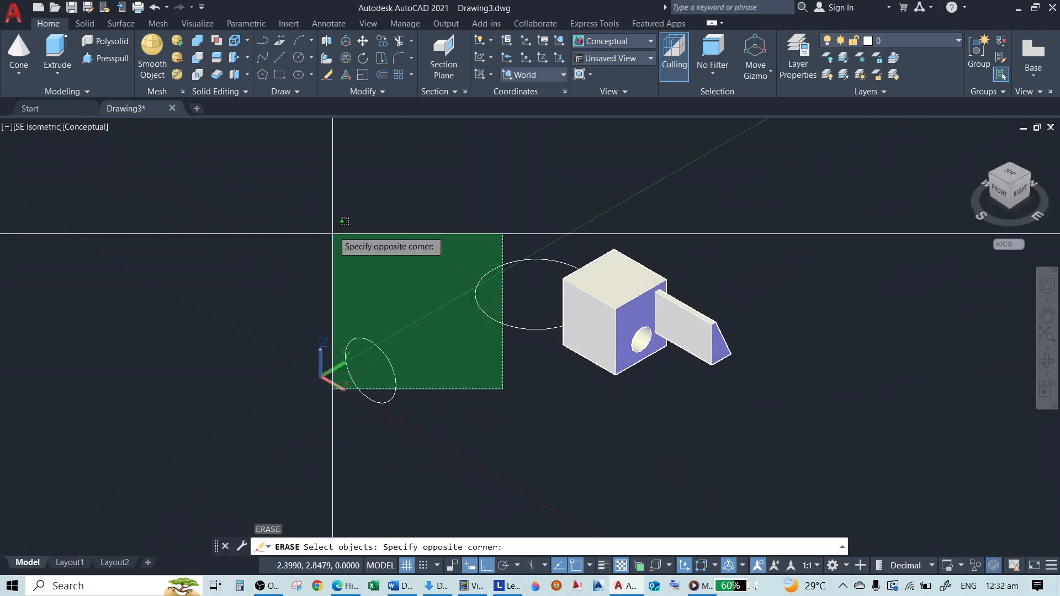
left_click(343, 230)
key("Return")
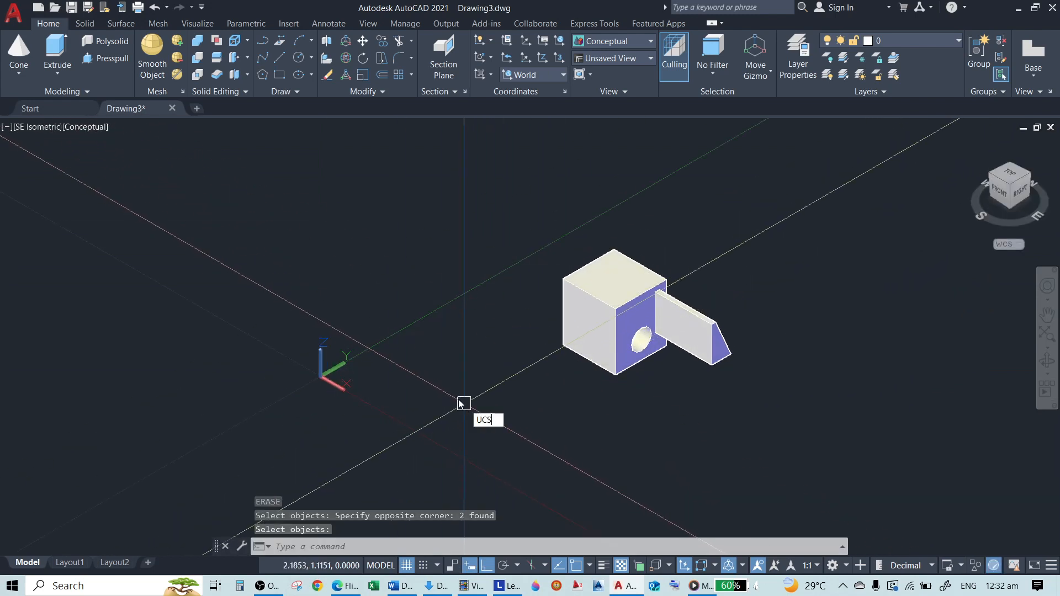
type("ucs")
key("Return")
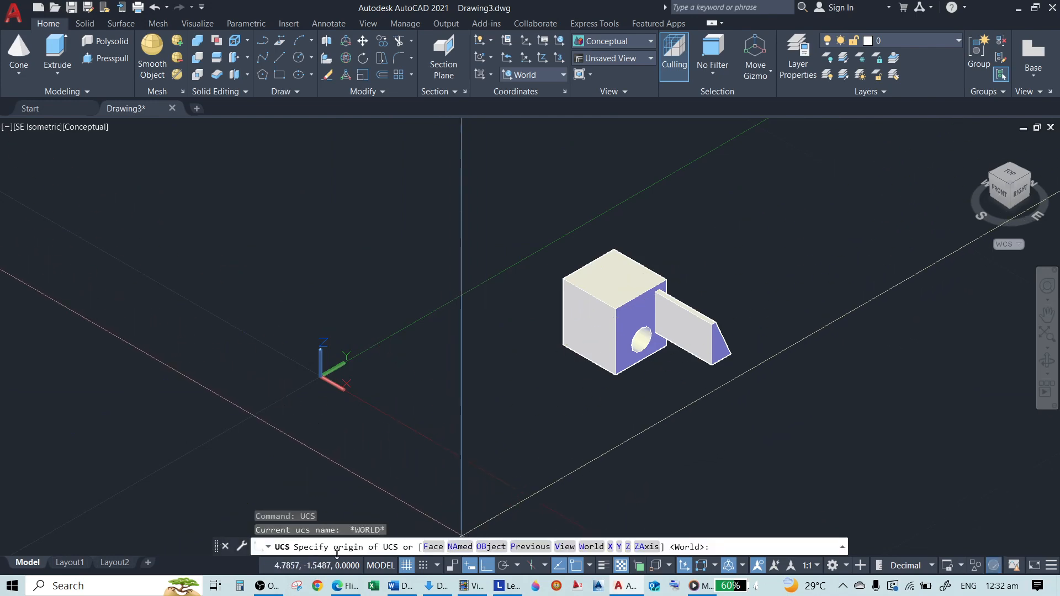
left_click(257, 592)
left_click(258, 592)
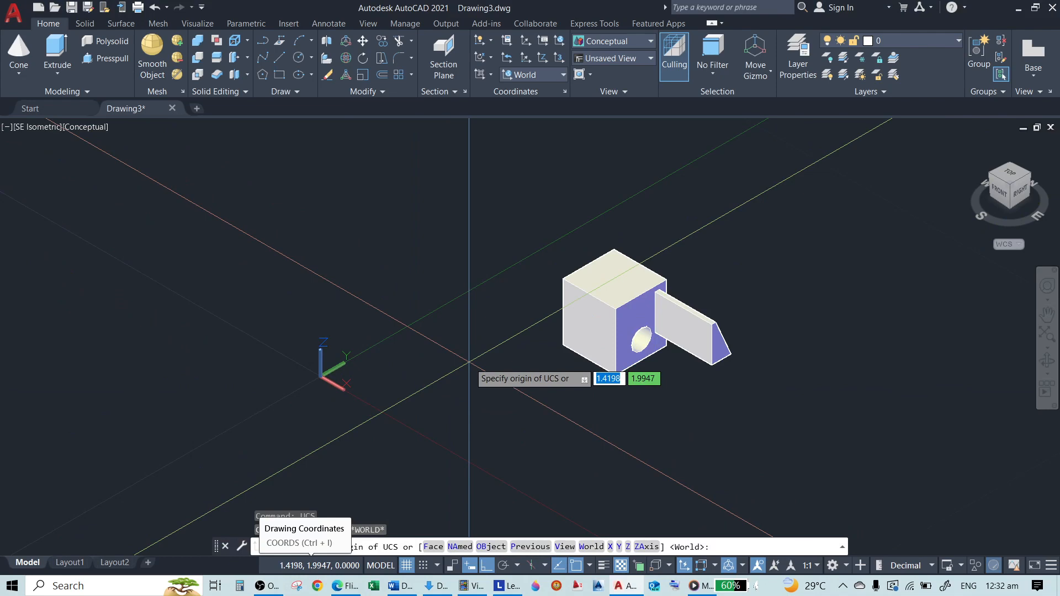
key("Escape")
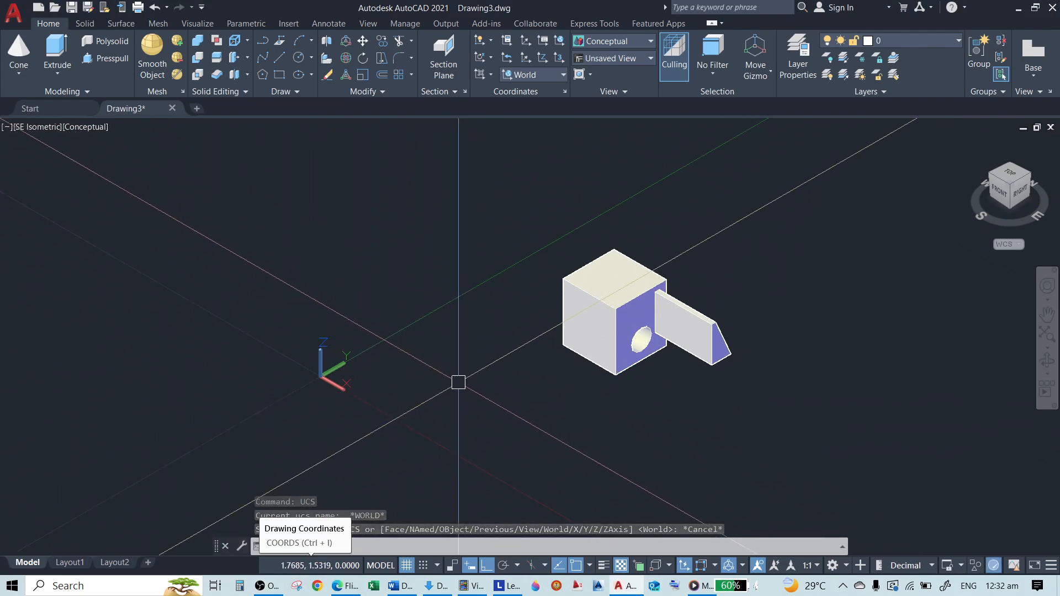
Rotate the World UCS 90 degrees about its X axis
type("UCS")
key("Return")
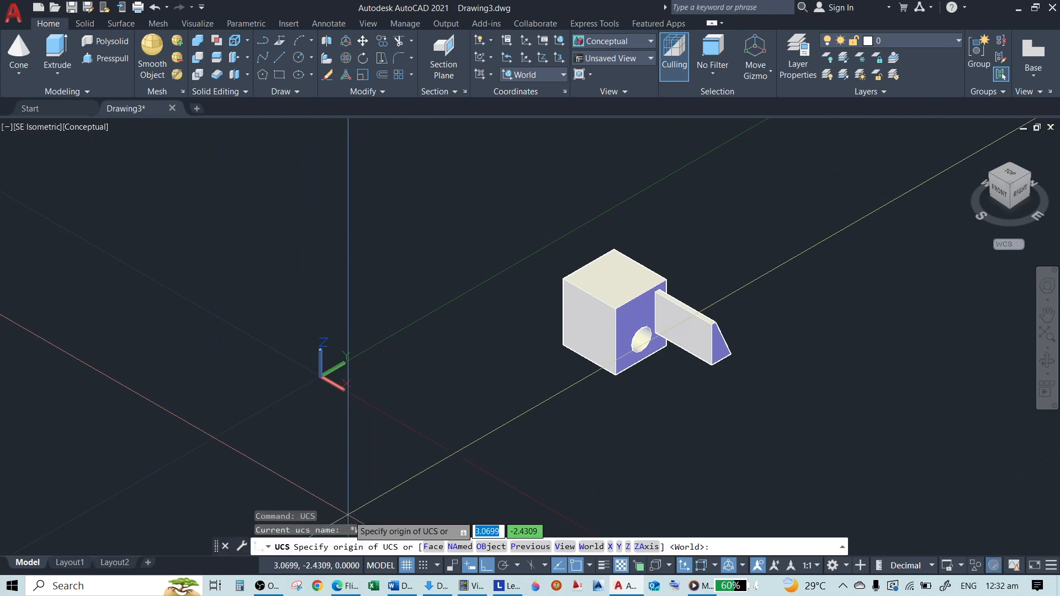
left_click(610, 547)
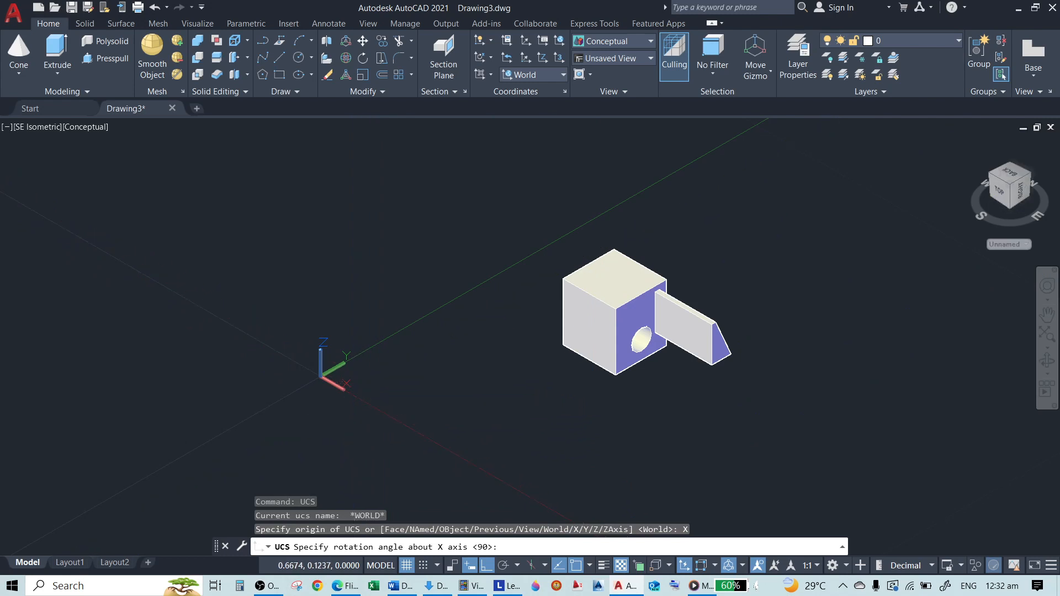
key("Return")
scroll(359, 385, "up", 5)
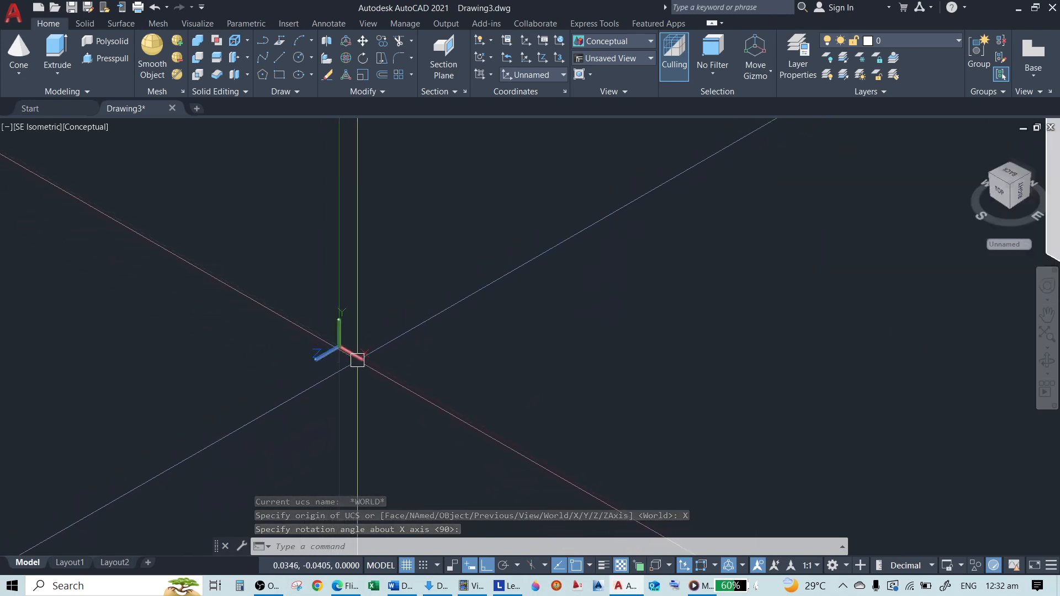
scroll(285, 370, "down", 5)
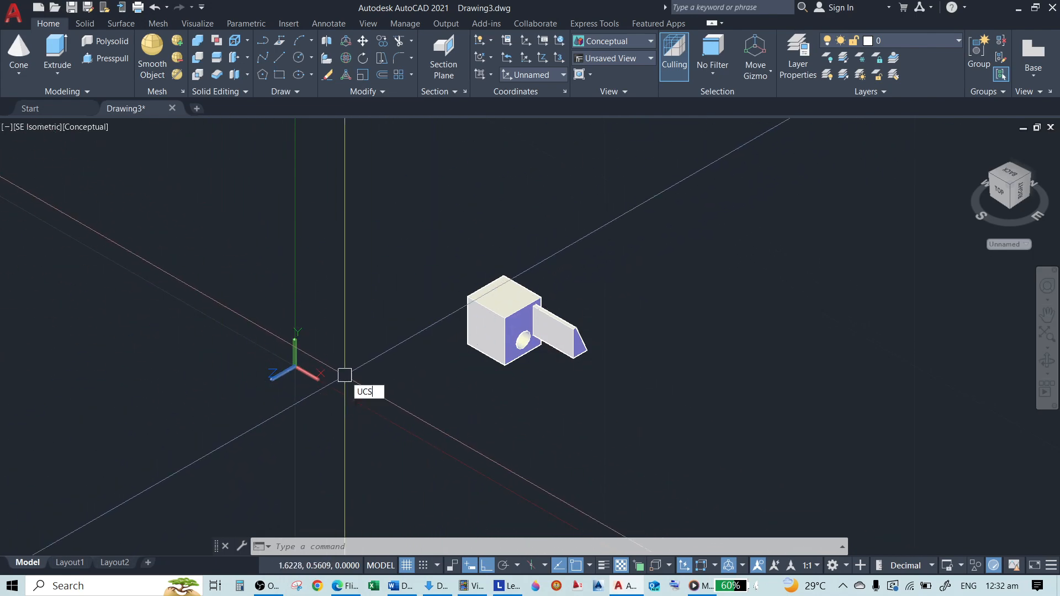
Rotate the current UCS a further 90 degrees about its X axis
key("Return")
key("Escape")
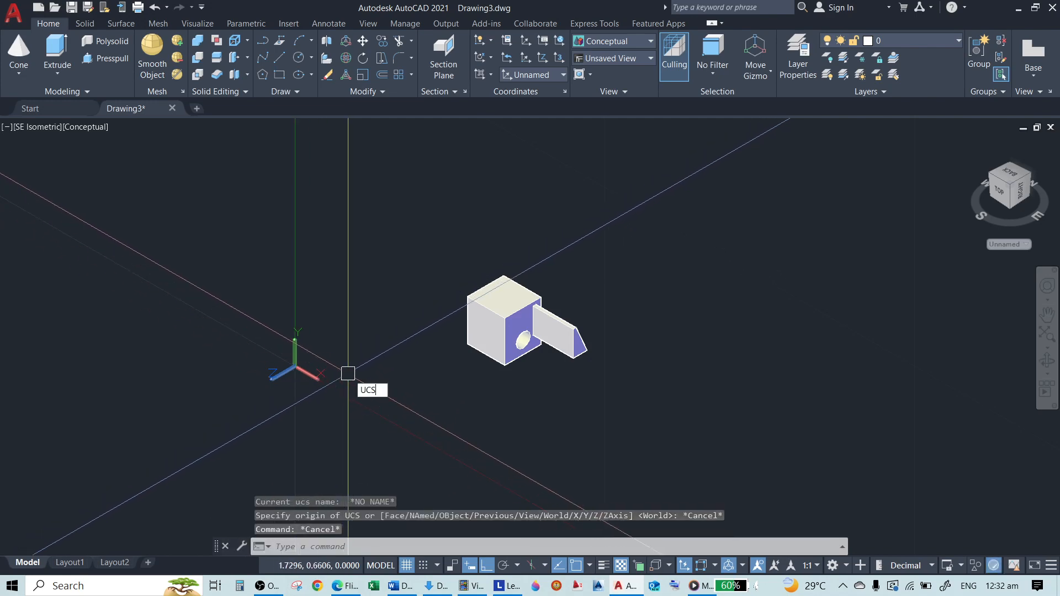
type("UCS")
key("Return")
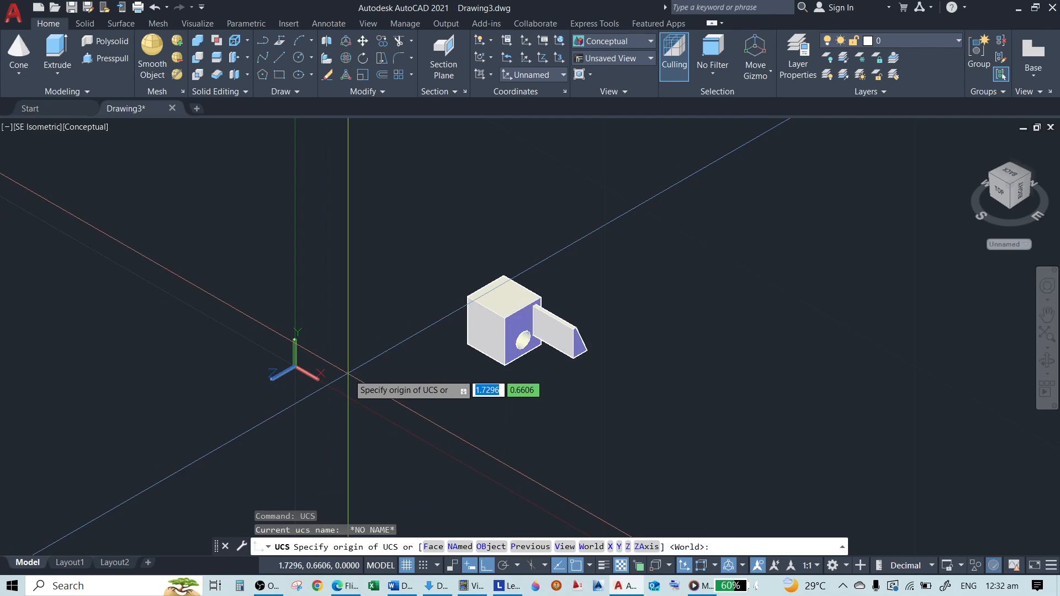
left_click(612, 547)
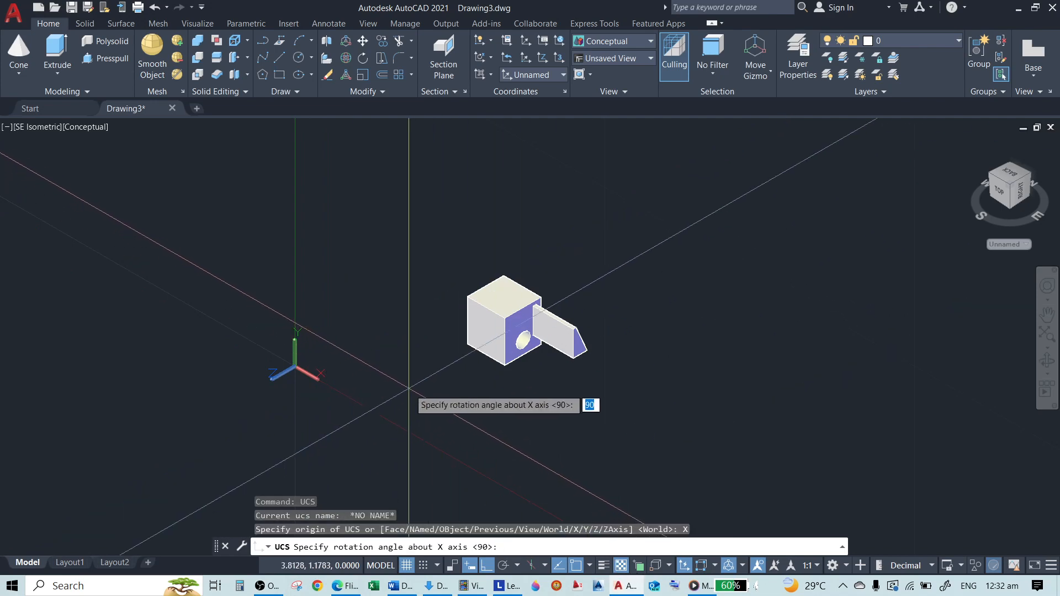
key("Return")
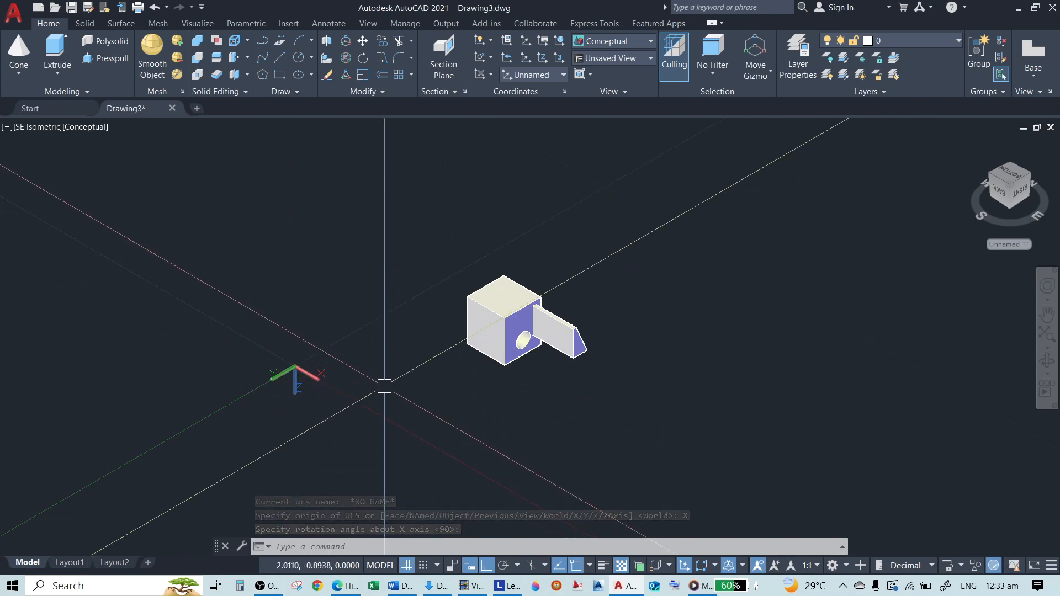
key("Escape")
key("Escape")
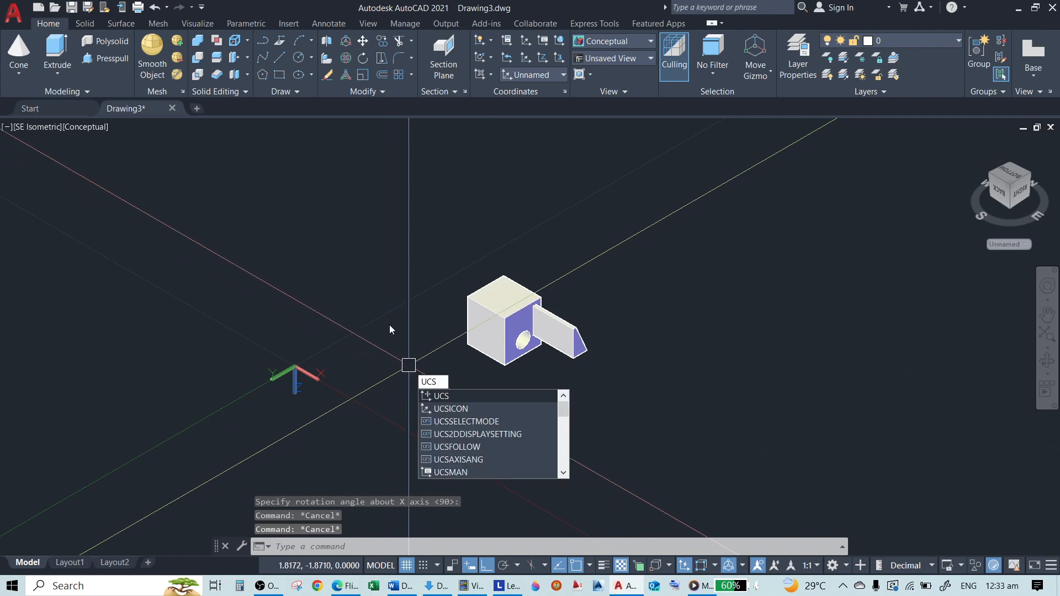
Set the UCSSELECTMODE system variable to 0
key("Escape")
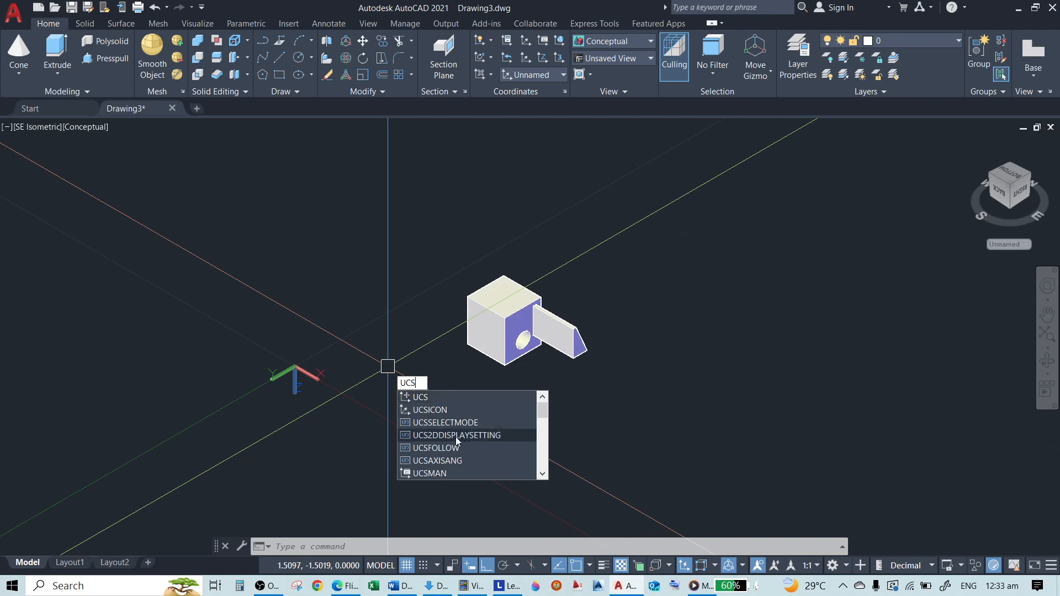
left_click(456, 423)
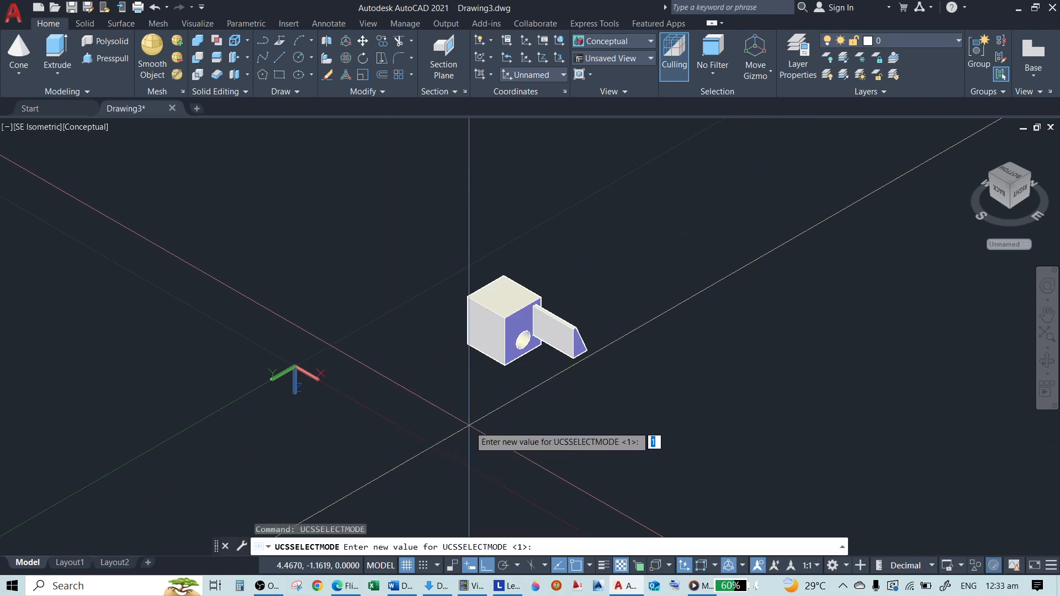
key("Return")
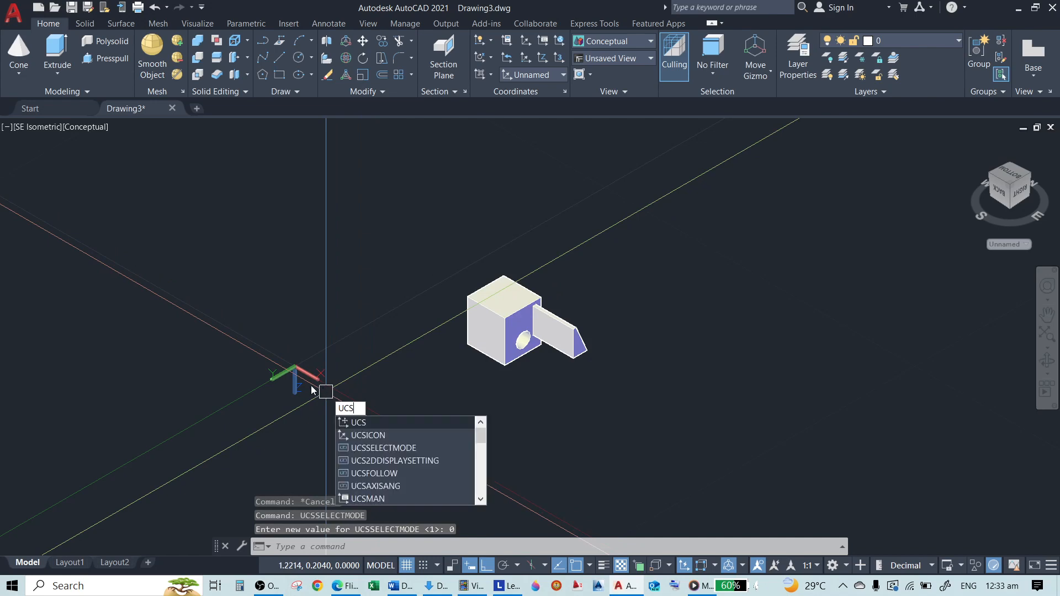
left_click(399, 422)
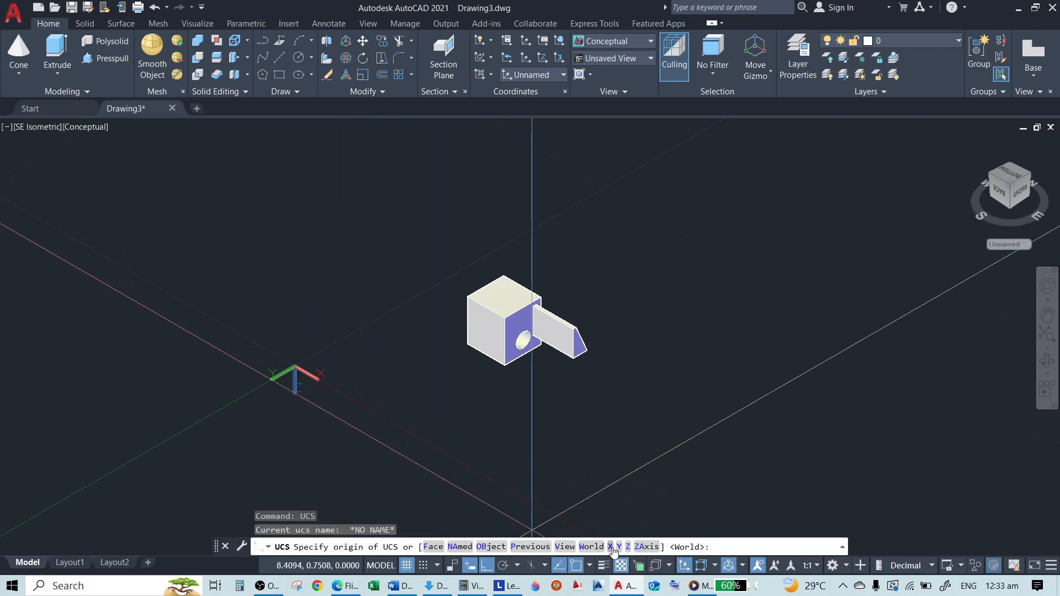
left_click(611, 547)
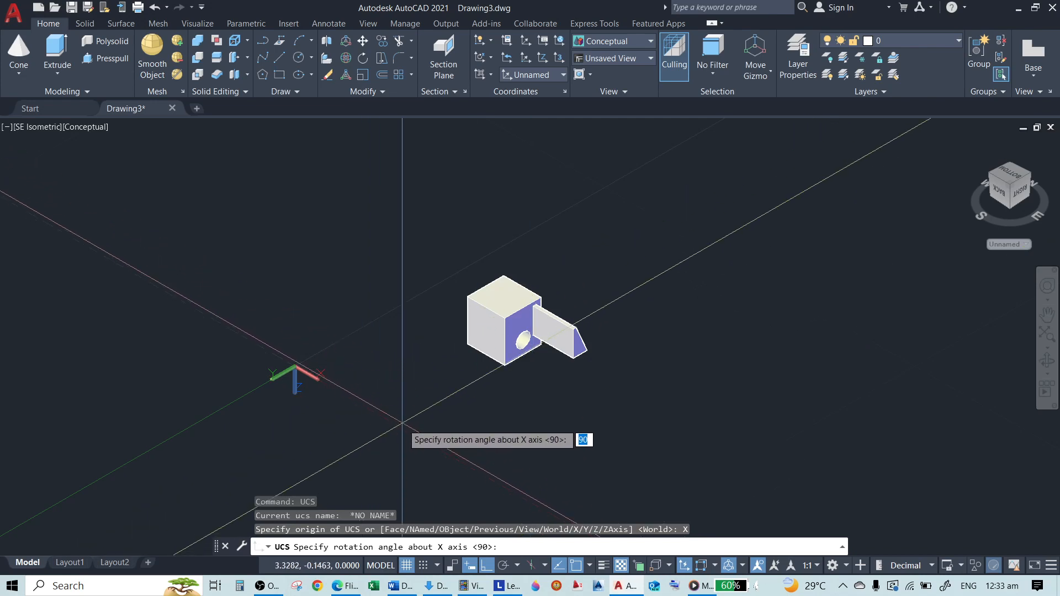
key("Escape")
type("UC")
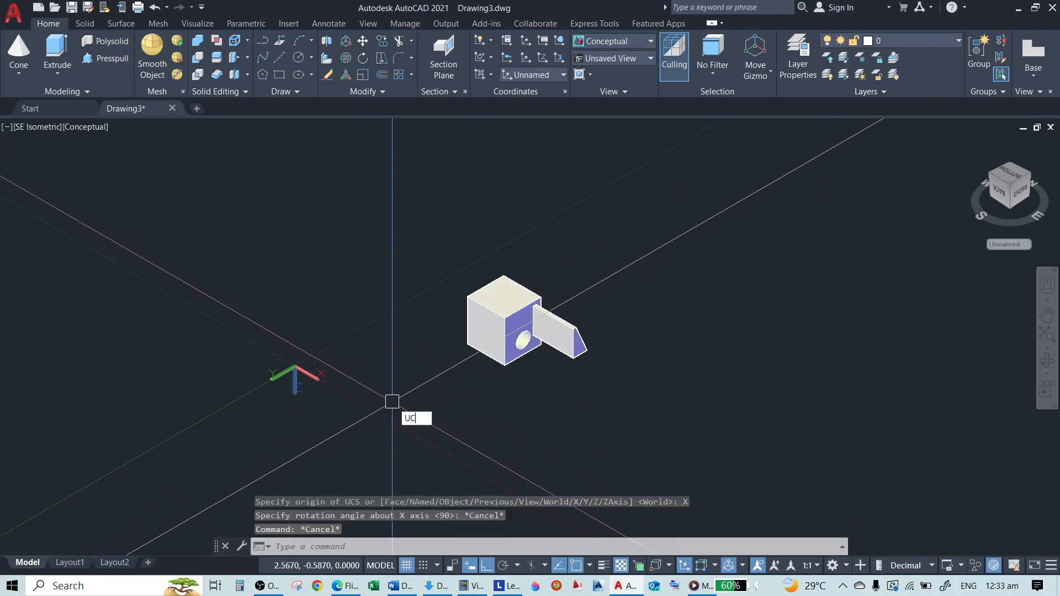
type("S")
key("Return")
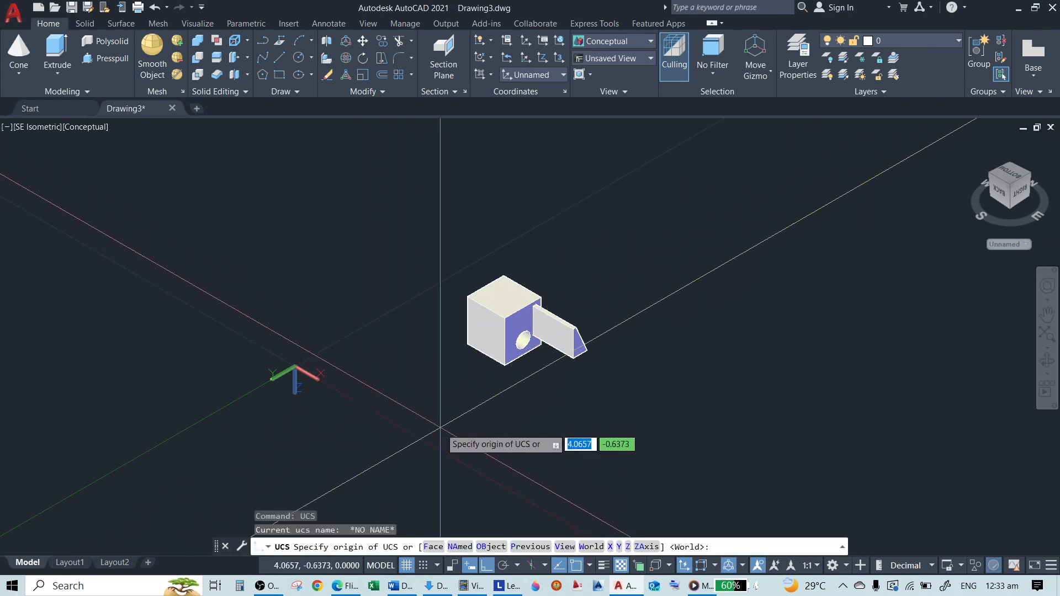
key("Escape")
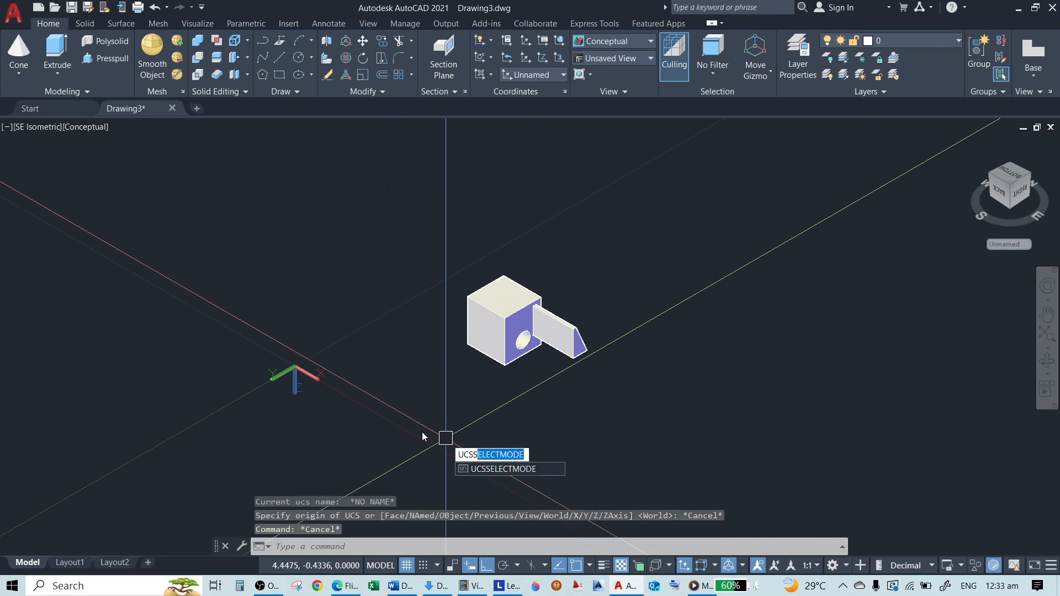
Set the UCSSELECTMODE system variable to 1
key("Return")
type("1")
key("Return")
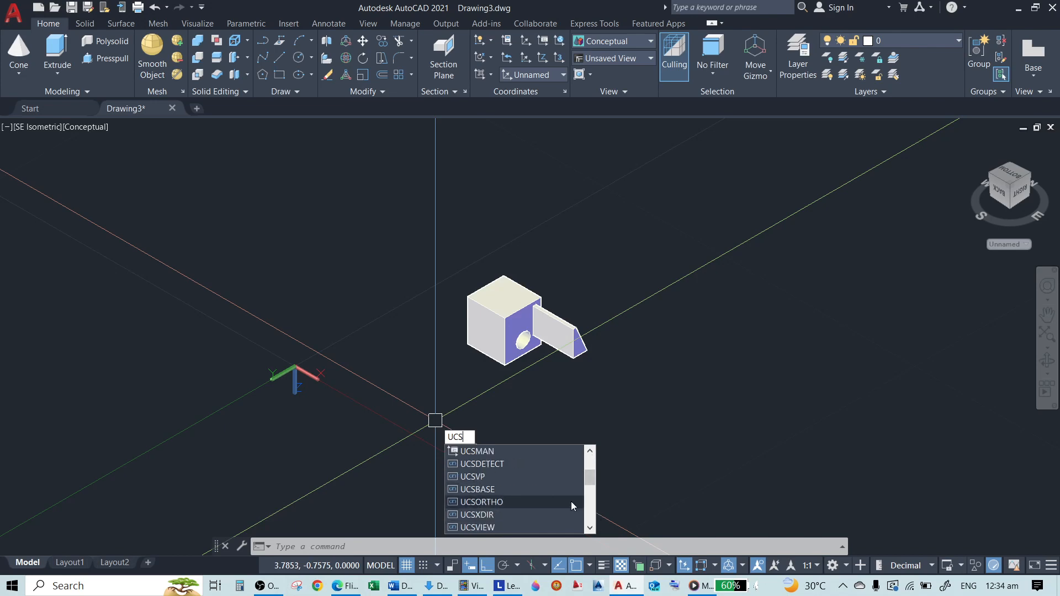
Look through the UCS-related commands and variables and check the UCS2DDISPLAYSETTING system variable
left_click(591, 509)
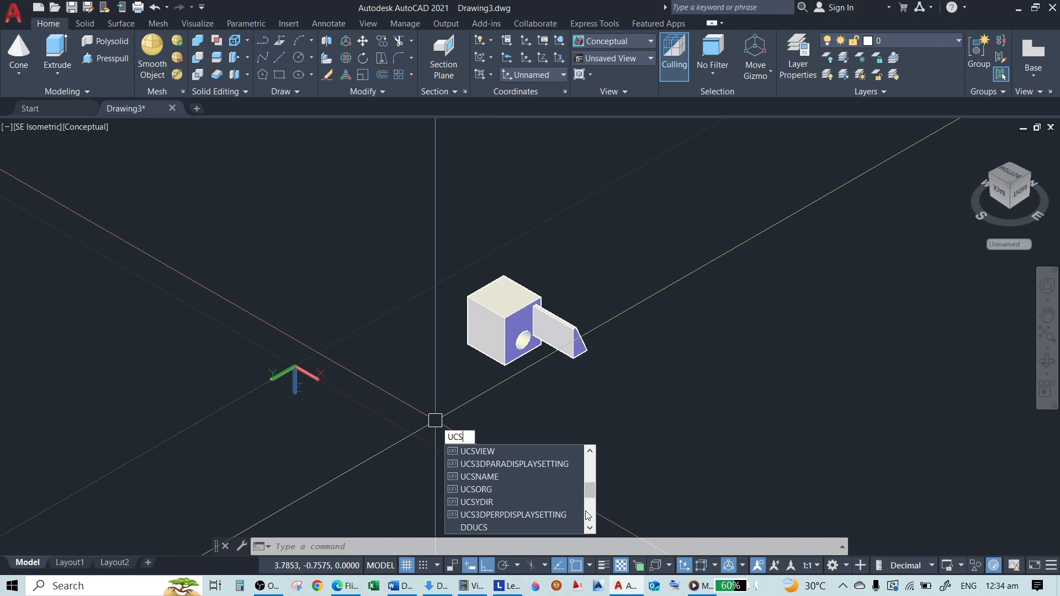
left_click(587, 512)
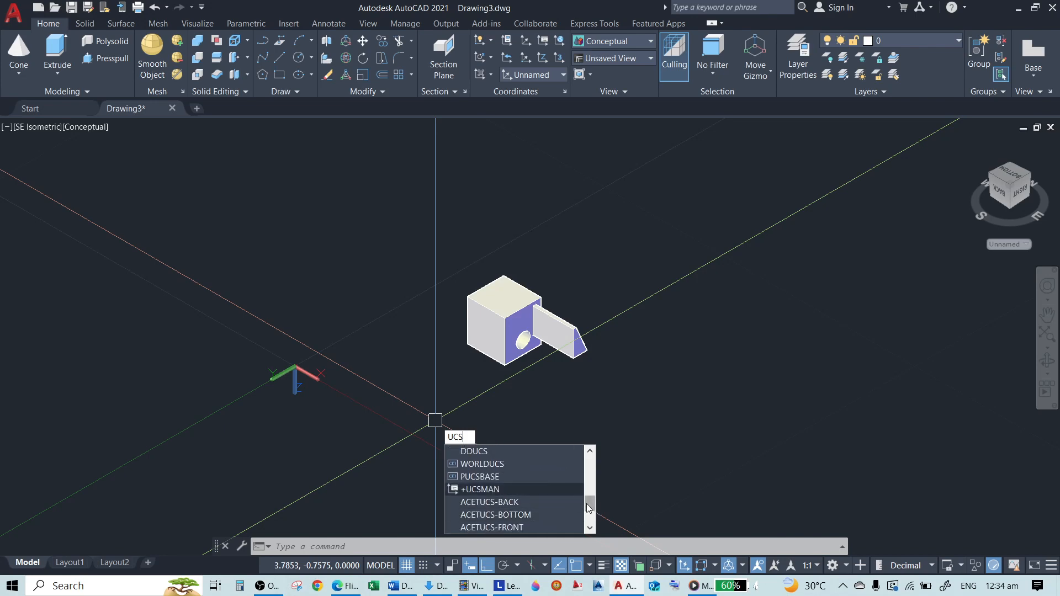
left_click_drag(589, 507, 591, 454)
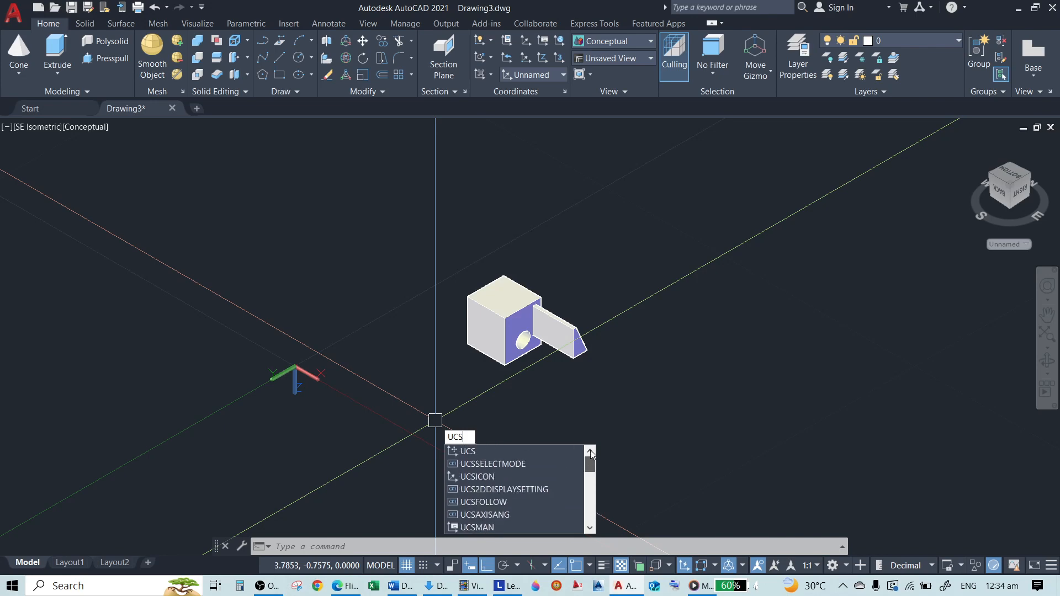
left_click(487, 488)
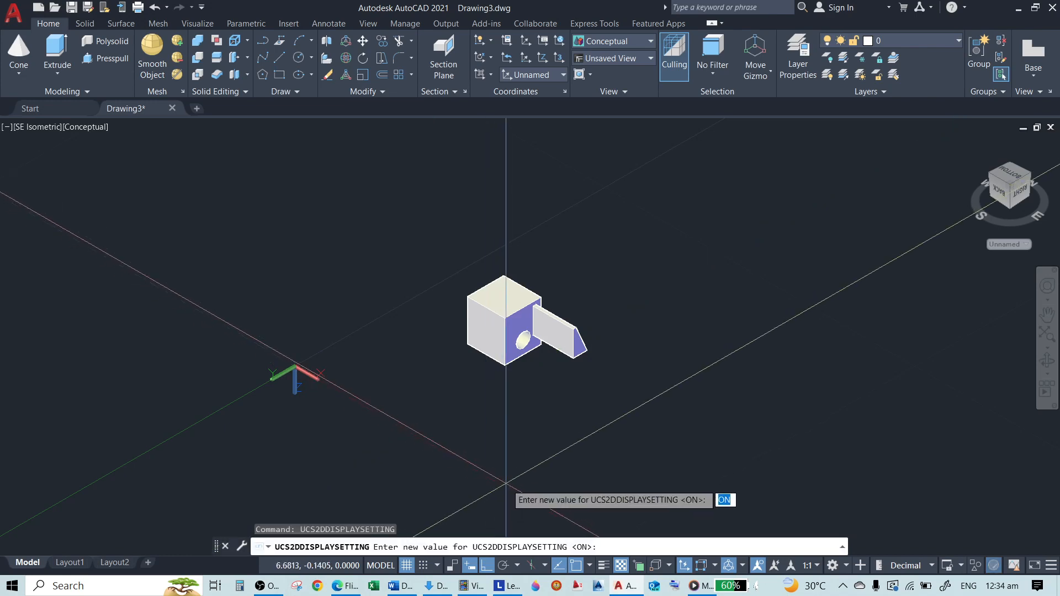
key("Escape")
type("U")
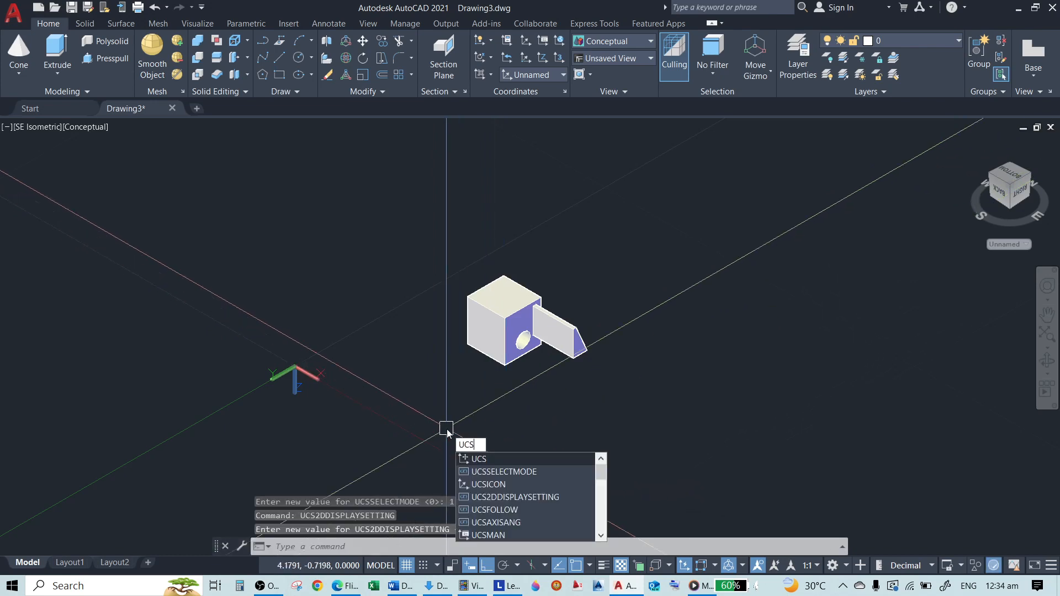
type("CS")
key("Return")
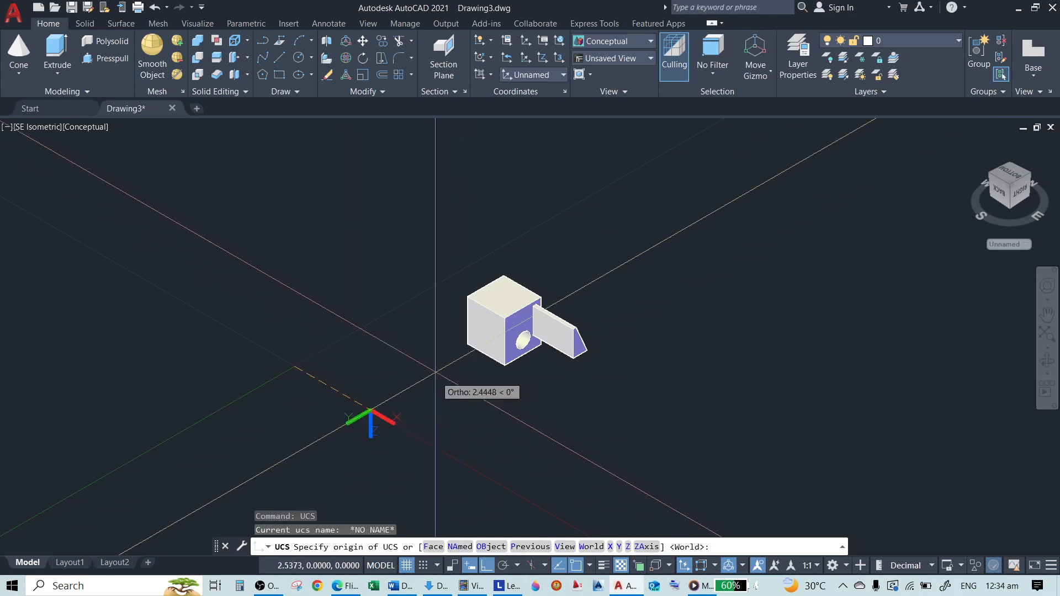
key("Escape")
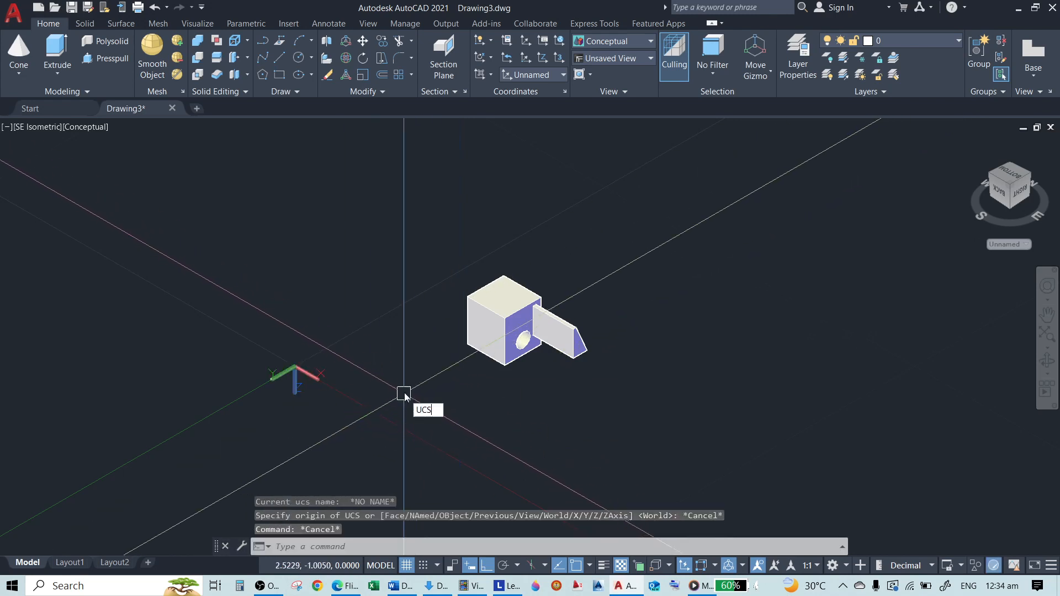
key("Return")
key("Escape")
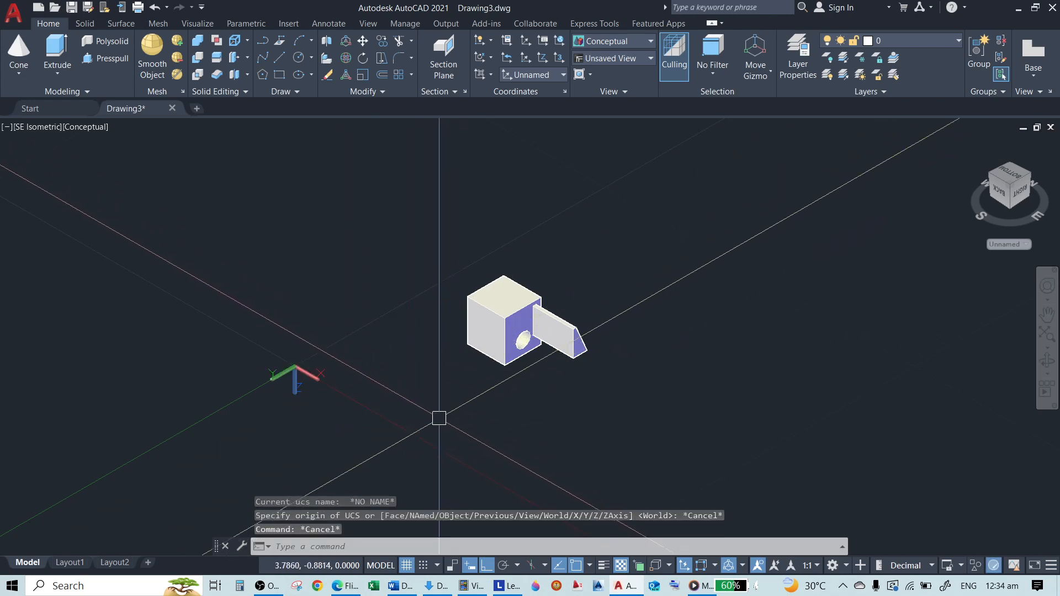
Try to rotate the current UCS about its X axis
type("UCS")
key("Return")
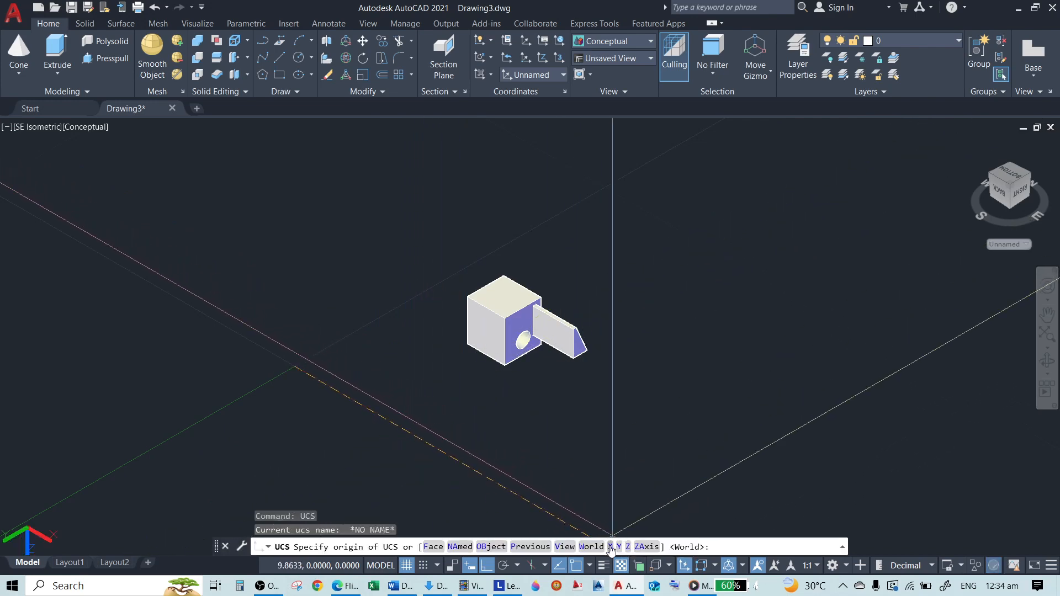
type("X")
key("Return")
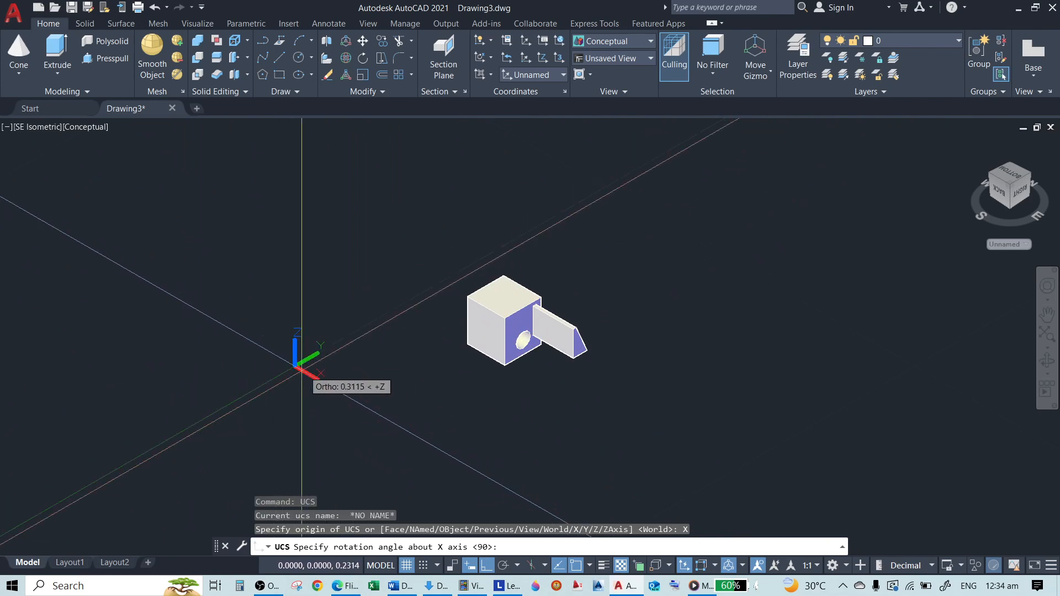
key("Escape")
type("UCS")
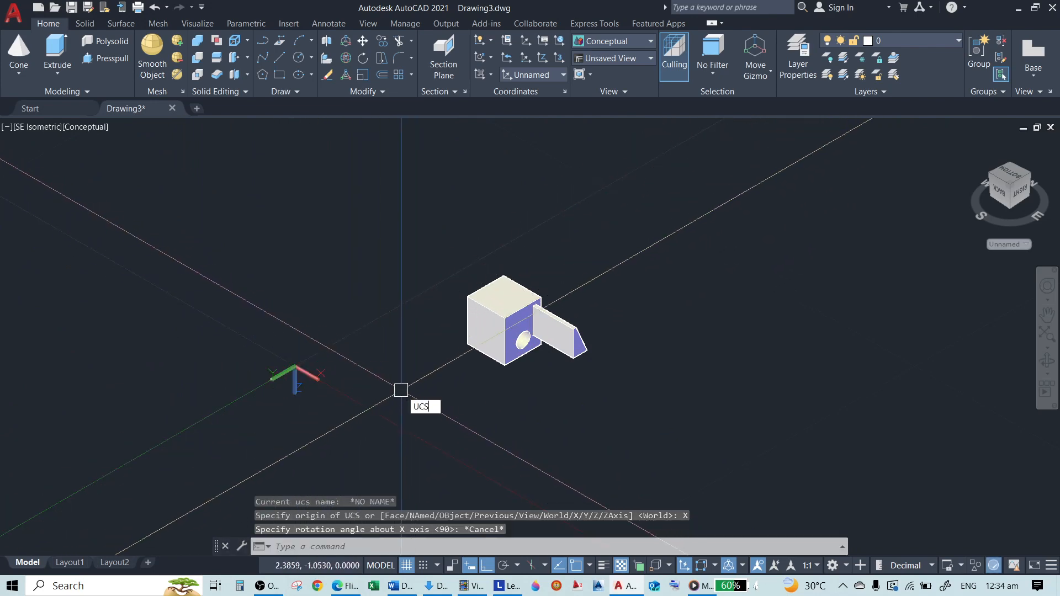
key("Return")
key("Escape")
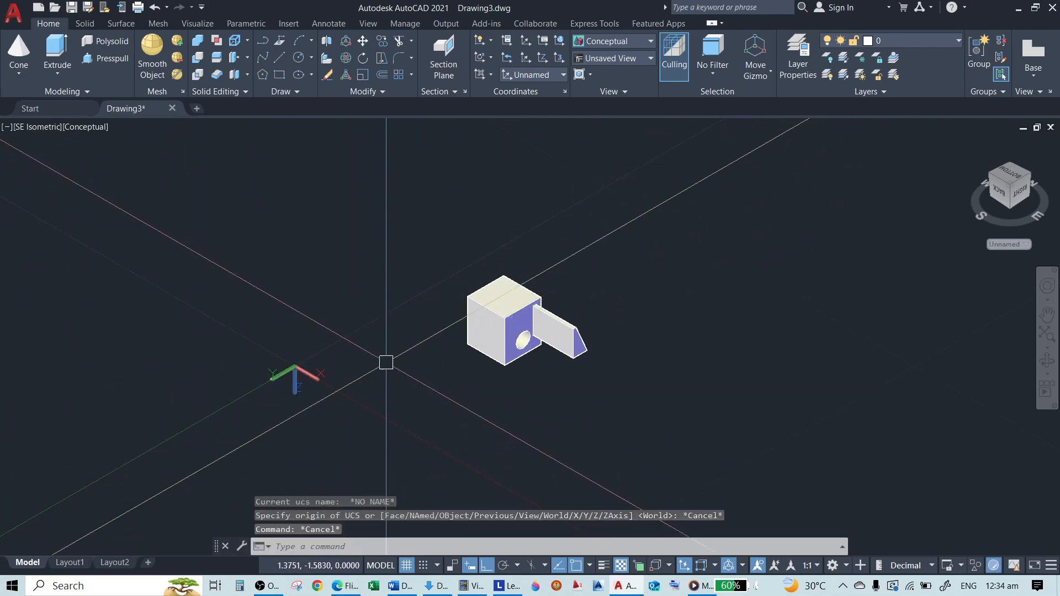
Set the UCSSELECTMODE system variable to 0
type("UCS")
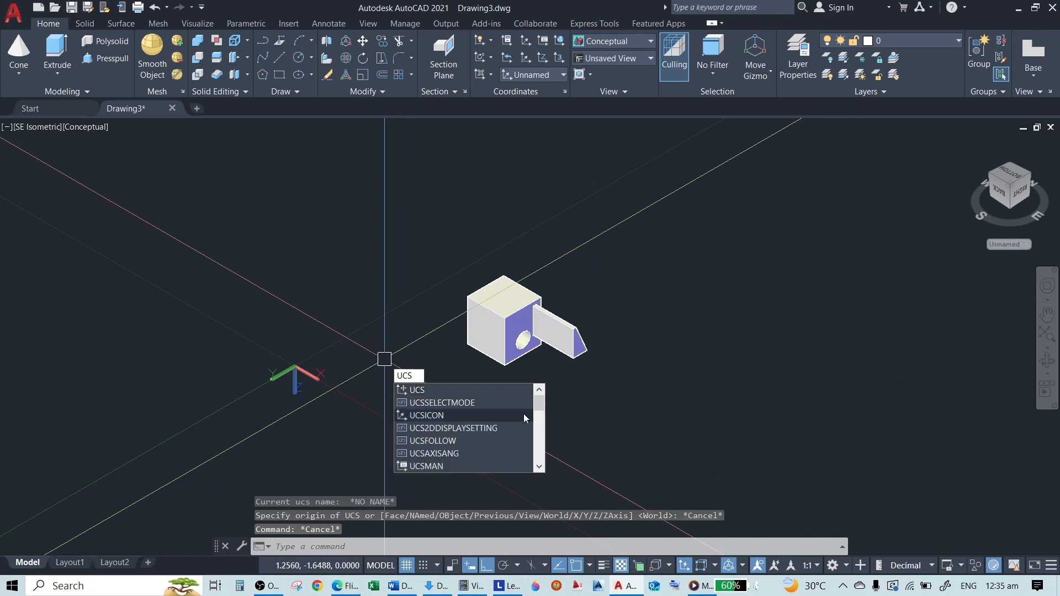
left_click(463, 406)
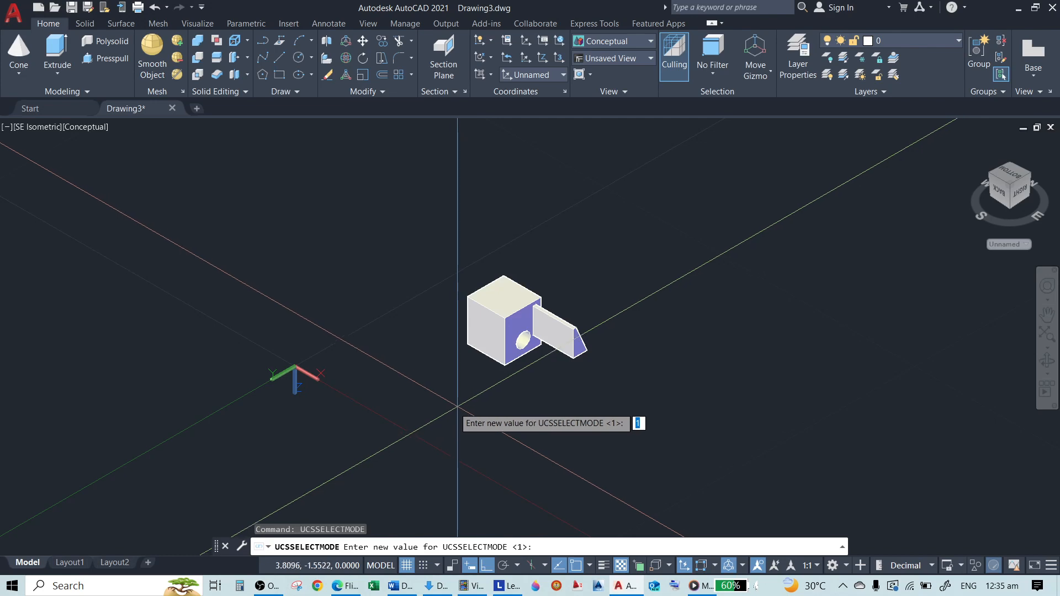
type("0")
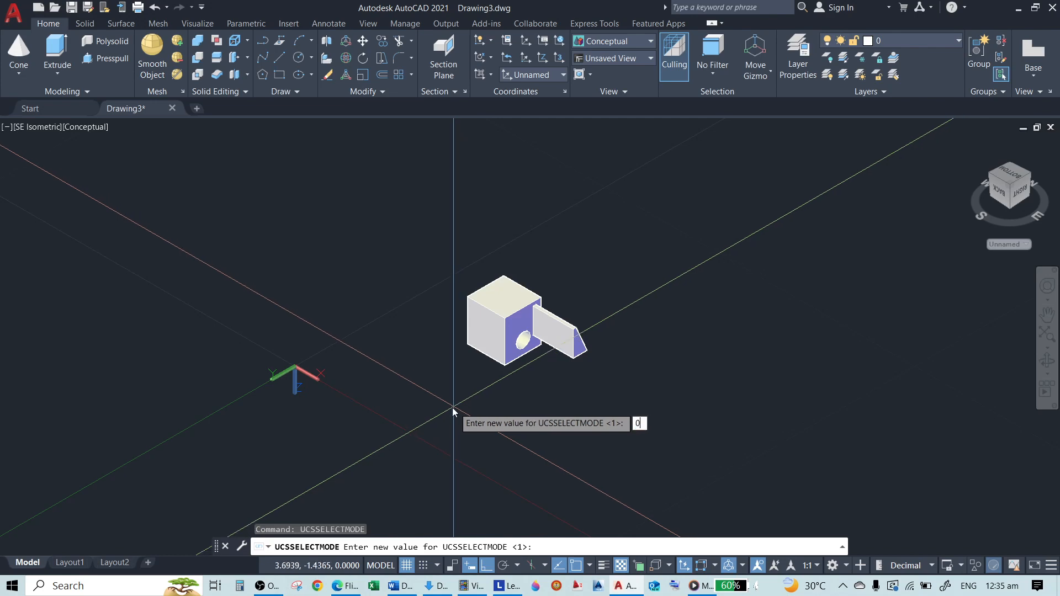
key("Return")
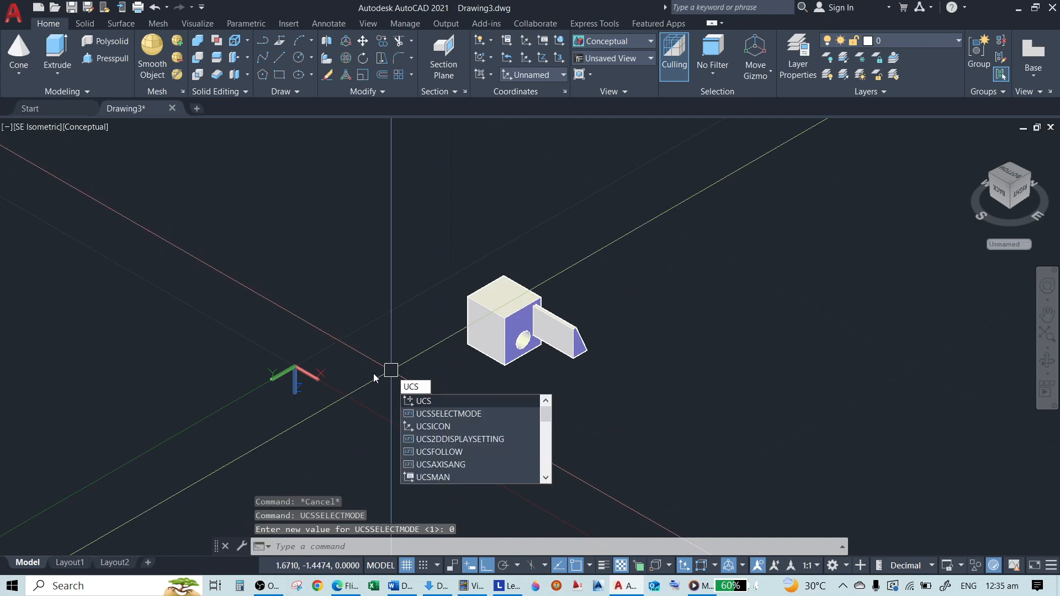
Try to rotate the UCS about its X axis with UCSSELECTMODE at 0
key("Return")
left_click(610, 547)
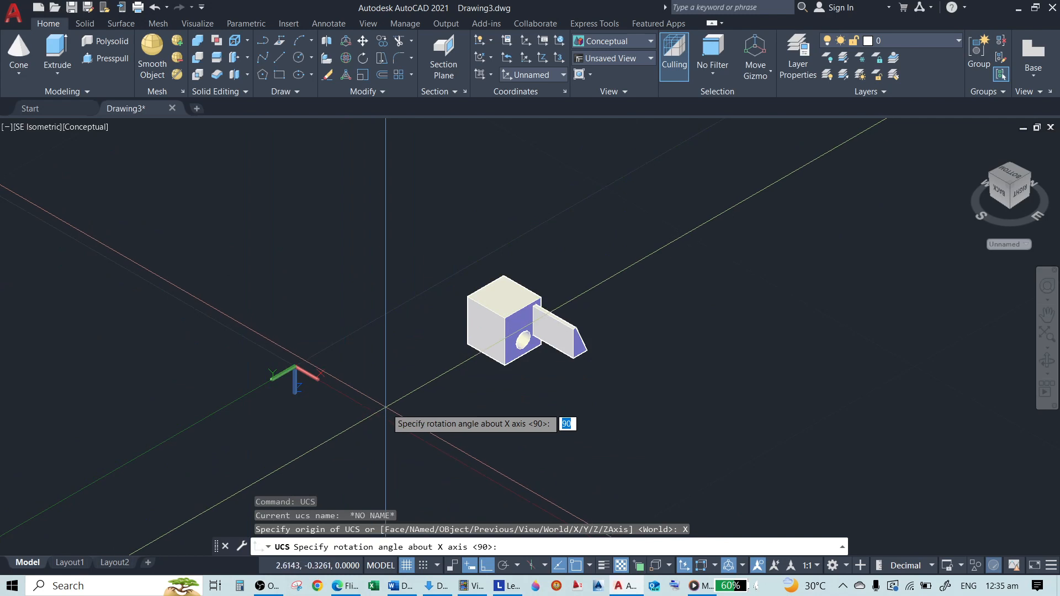
key("Escape")
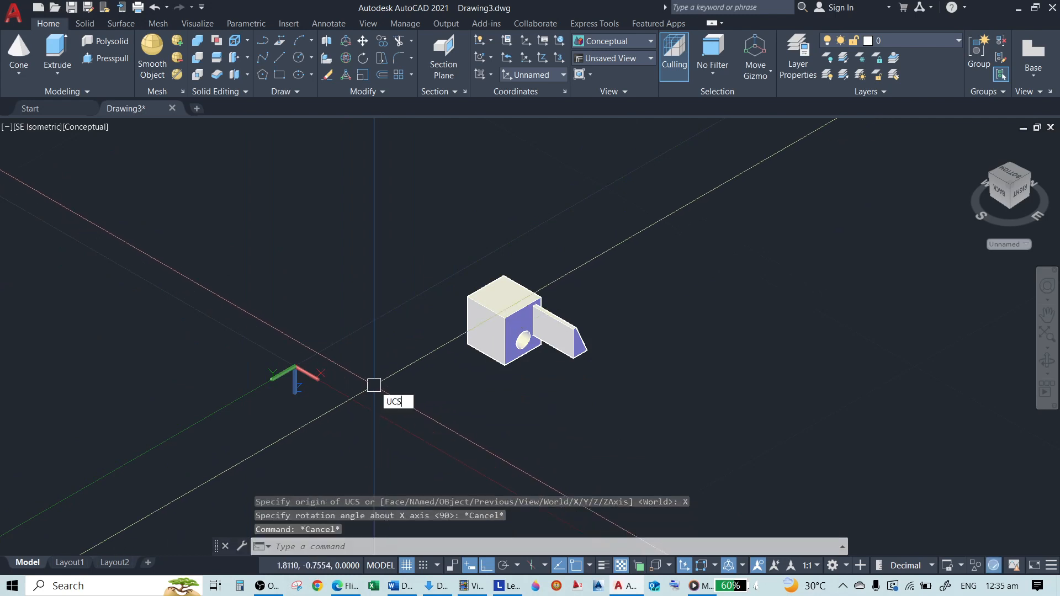
type("UCS")
key("Return")
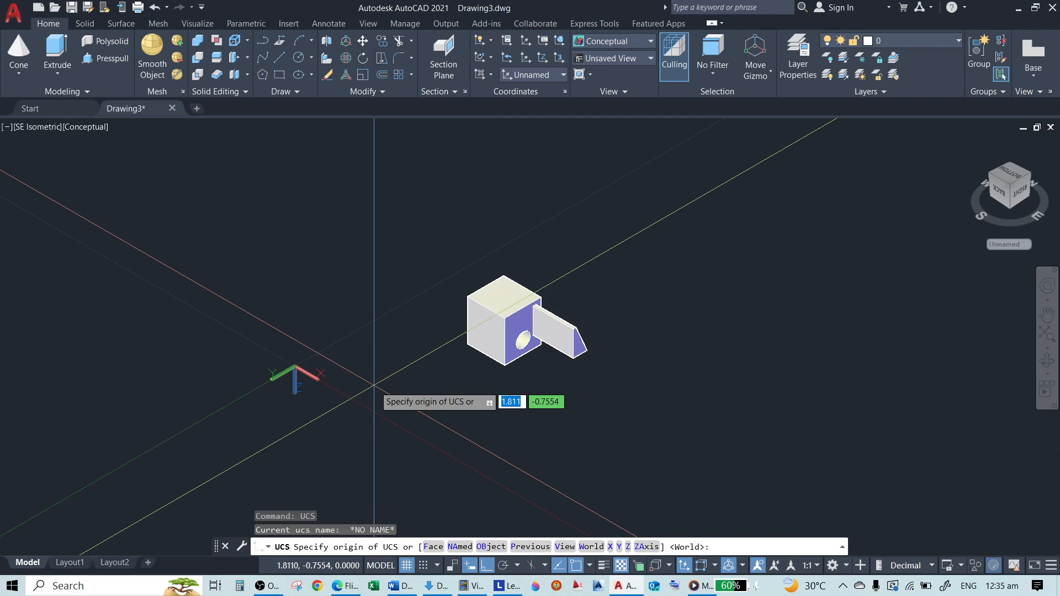
key("Escape")
Set the UCSSELECTMODE system variable back to 1
type("UCS")
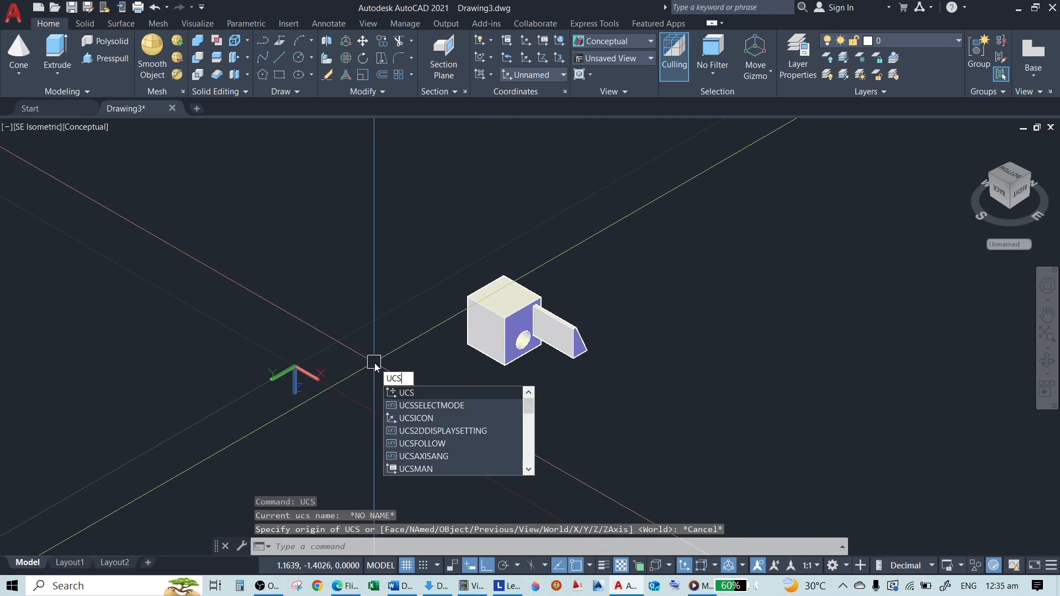
type("SE")
key("Return")
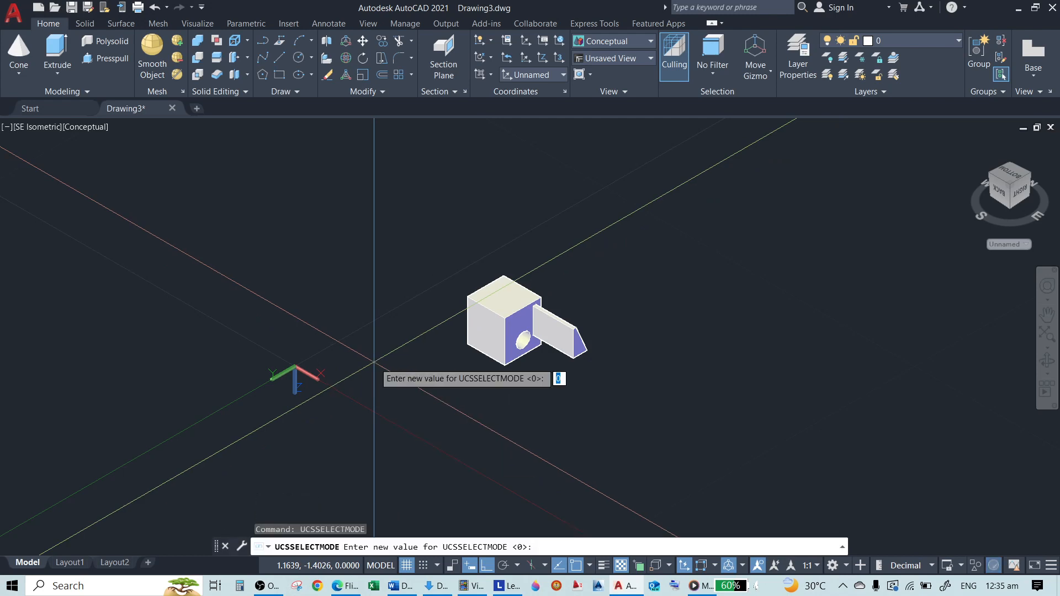
type("1")
key("Return")
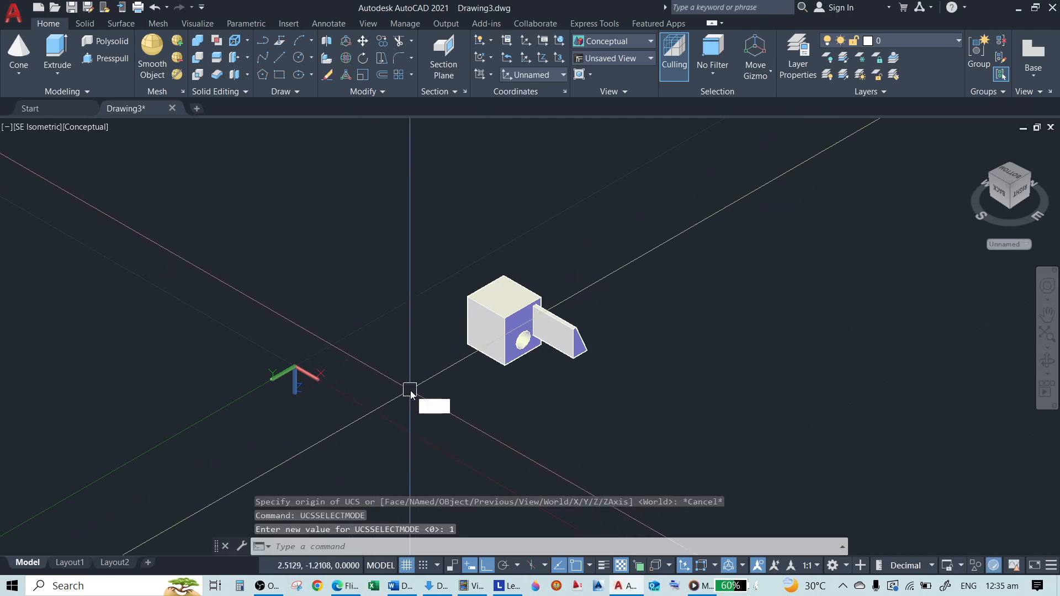
Rotate the current UCS 90 degrees about its Y axis
type("UCS")
key("Return")
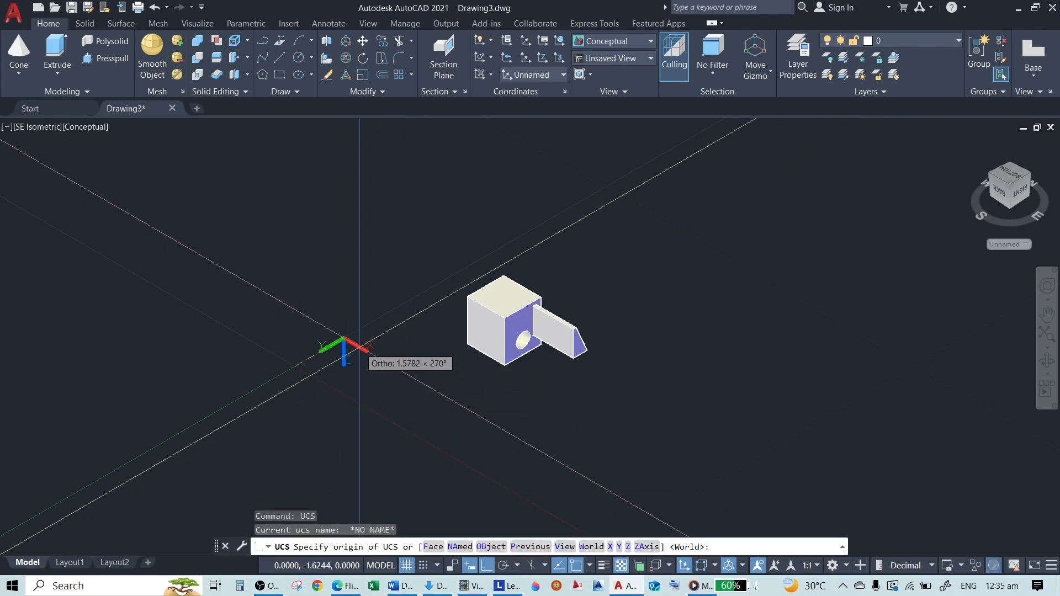
type("Y")
key("Return")
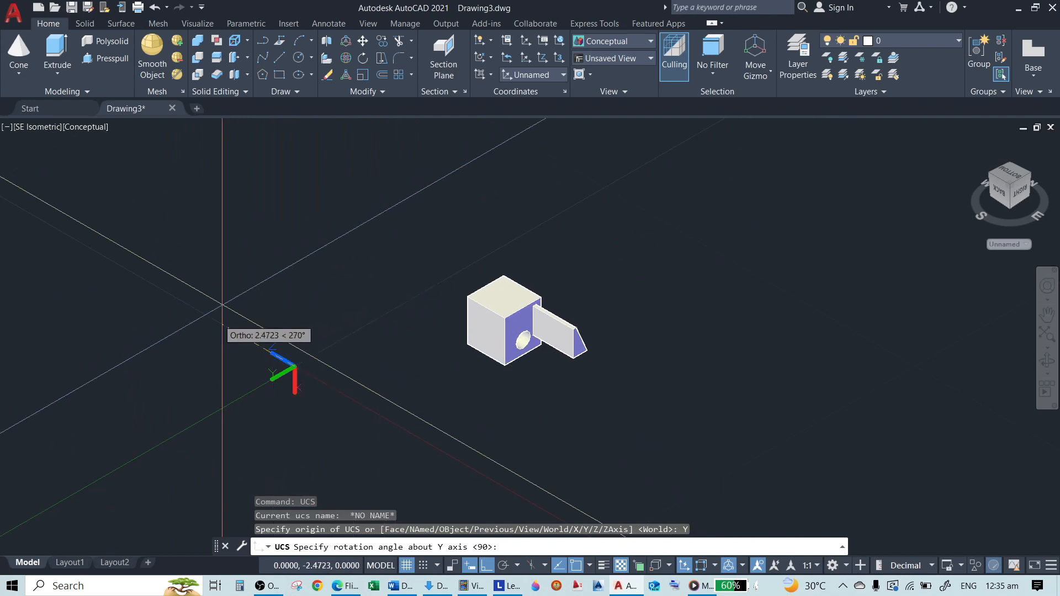
left_click(330, 423)
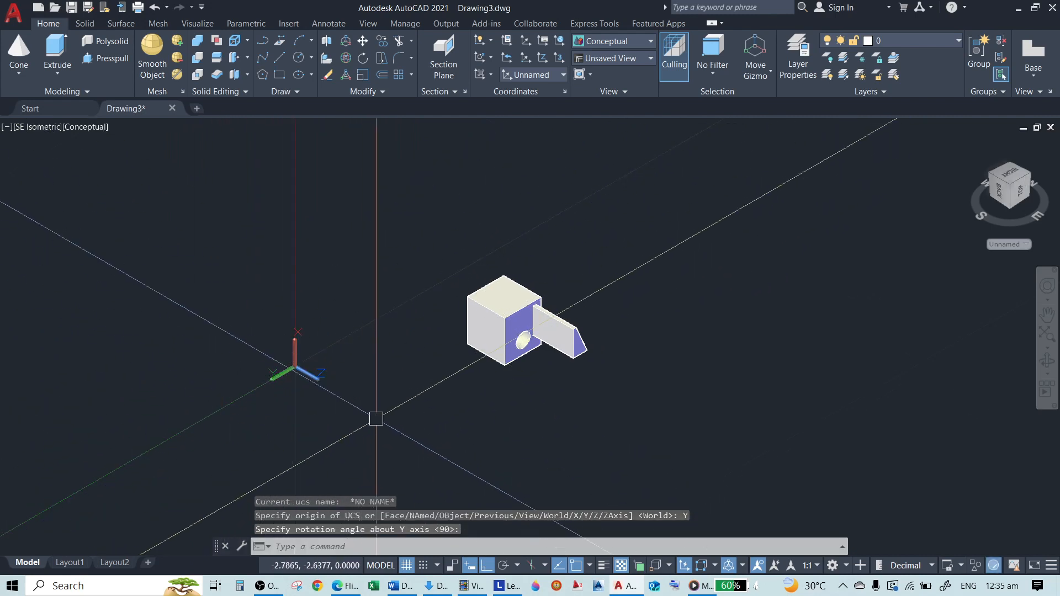
Try to rotate the current UCS about its Z axis
type("UCS")
key("Return")
type("Z")
key("Return")
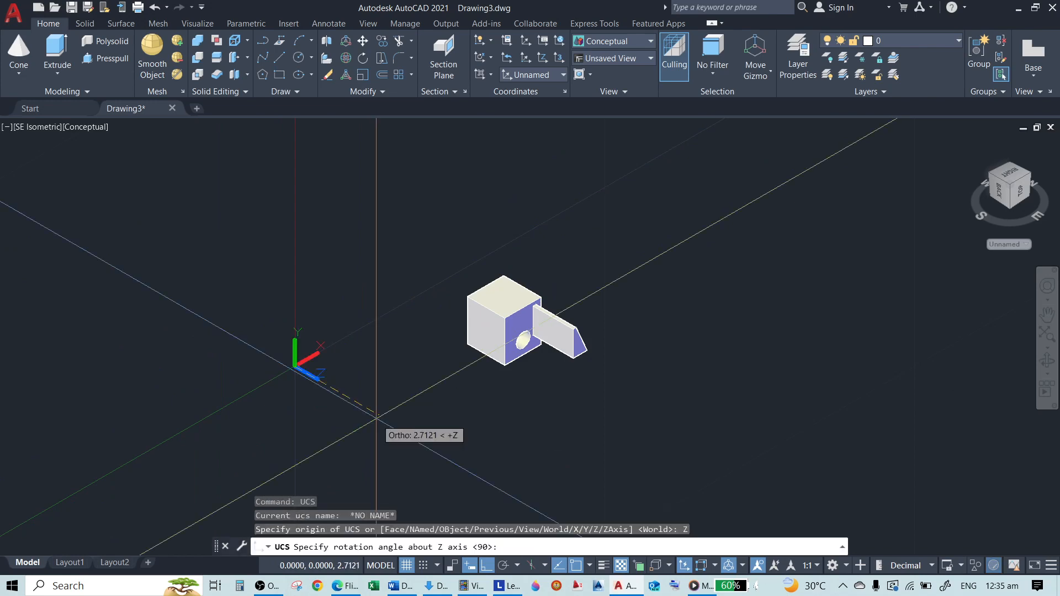
key("Escape")
key("Escape")
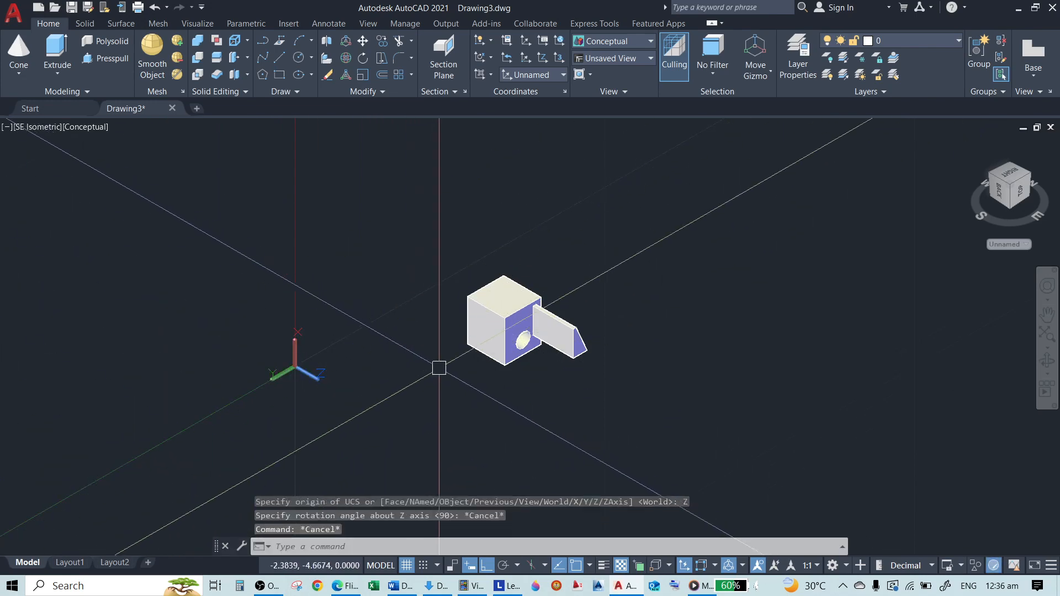
Try to redefine the UCS with the ZAxis option, keeping the origin at 0,0,0
key("Return")
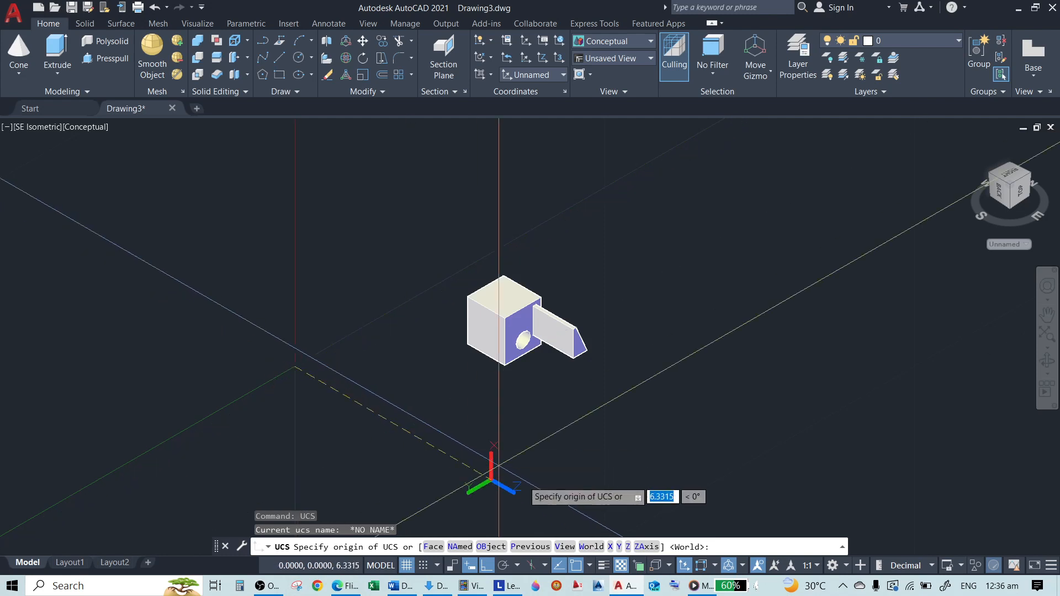
left_click(647, 548)
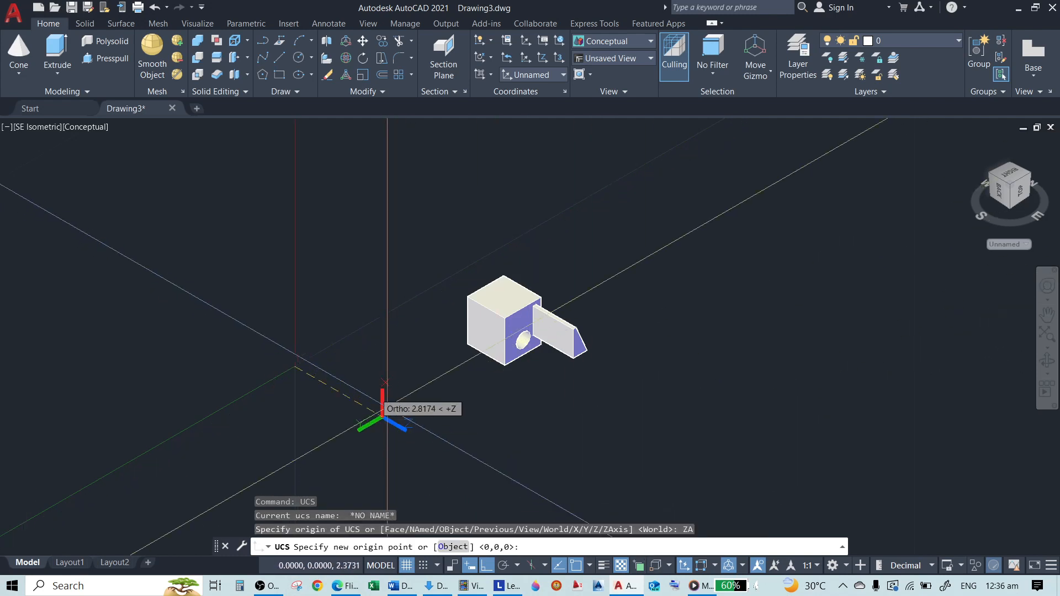
left_click(295, 367)
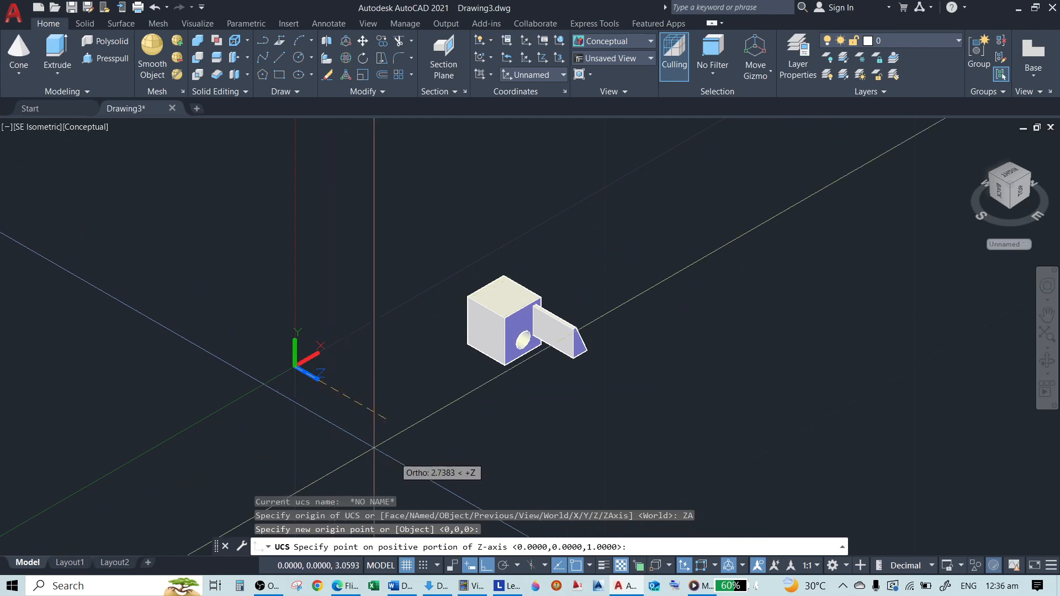
key("Escape")
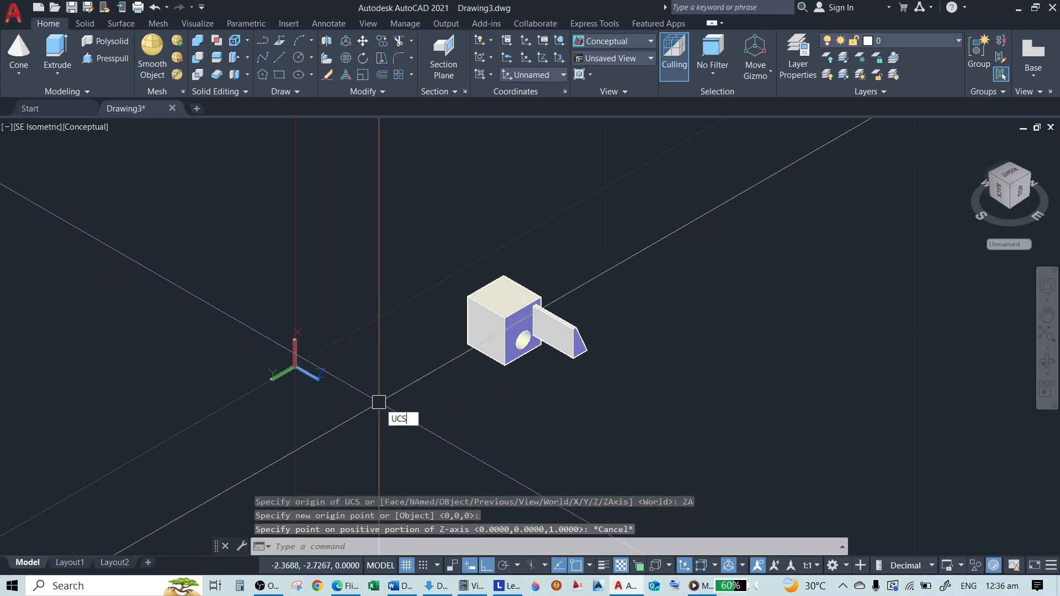
type("UCS")
key("Return")
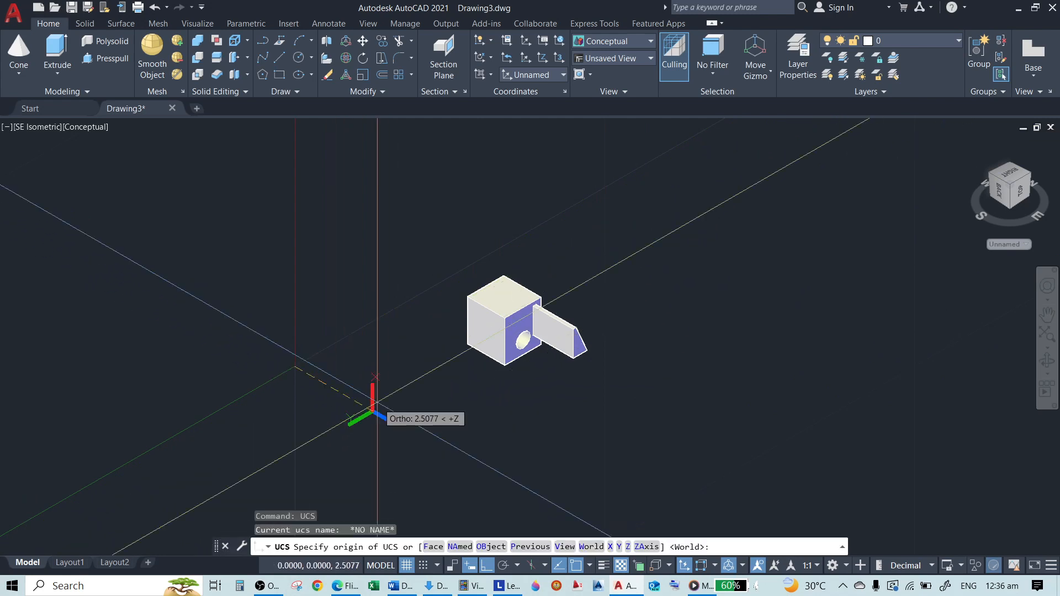
left_click(646, 546)
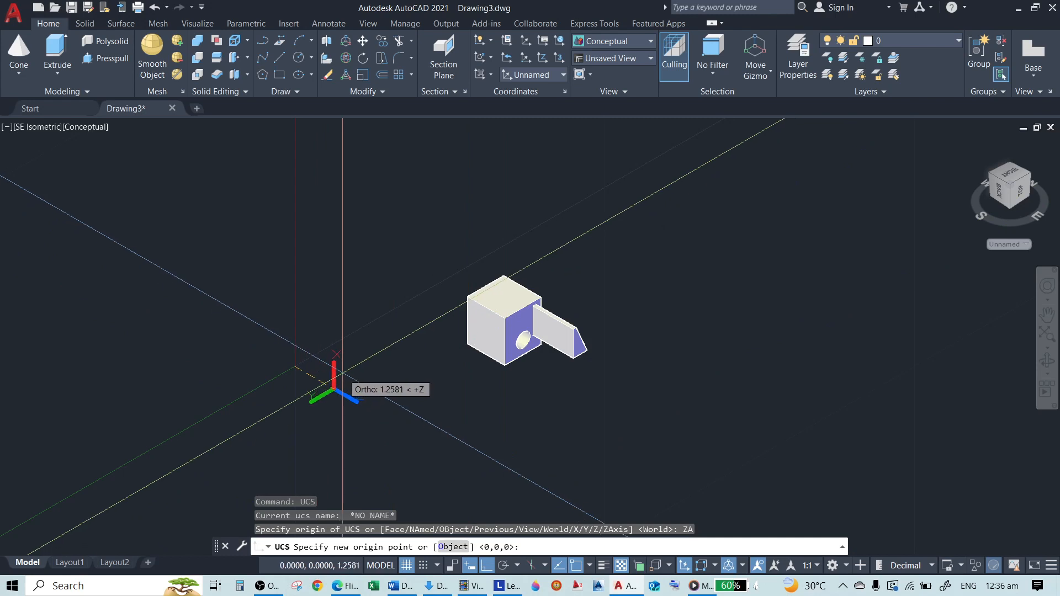
left_click(342, 387)
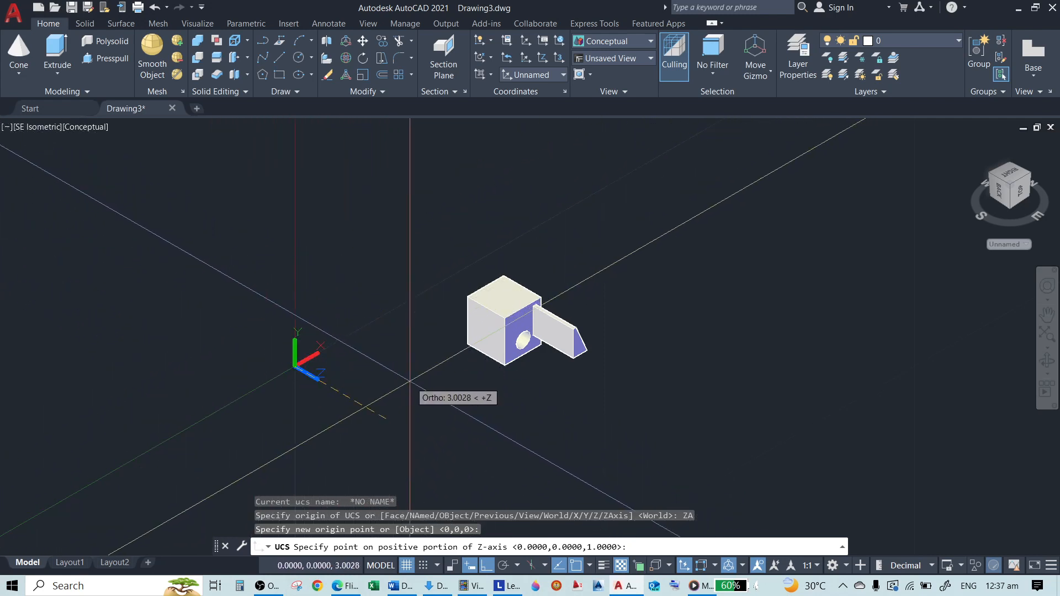
key("Escape")
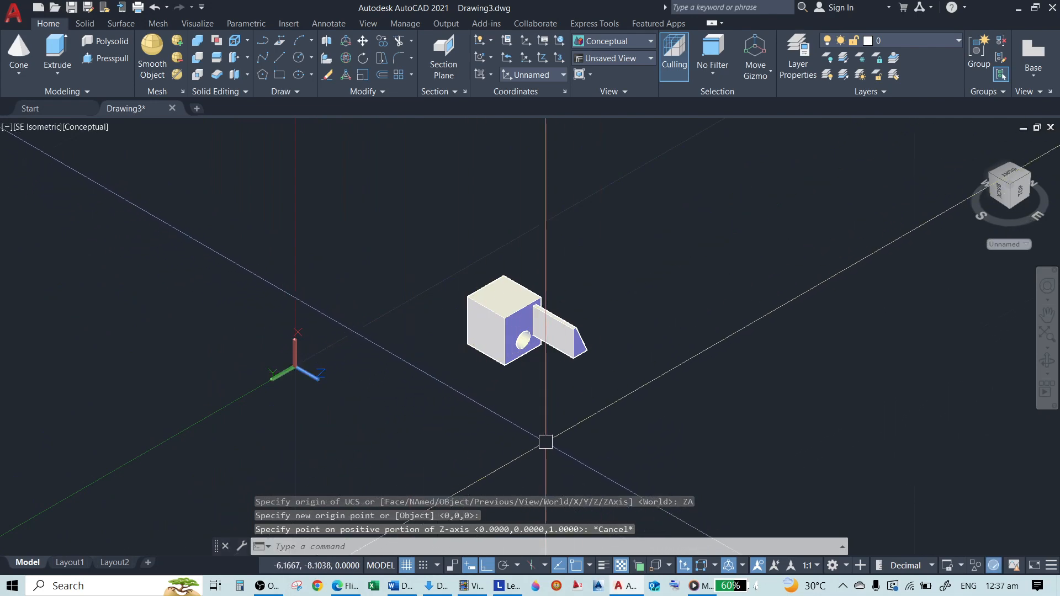
Try to align the UCS to a face of the box with the UCS Face option
key("Return")
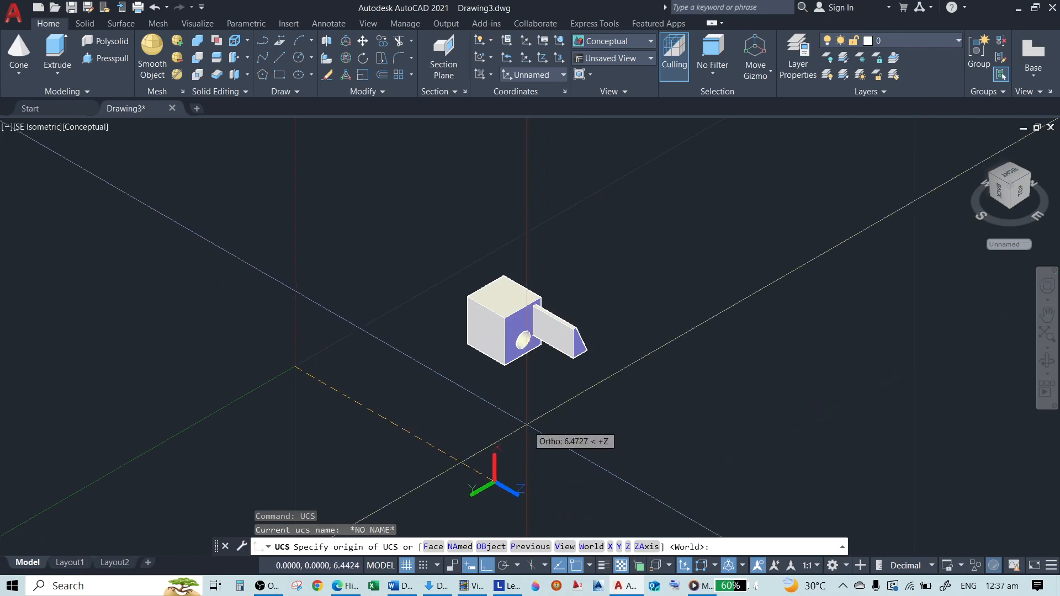
key("Escape")
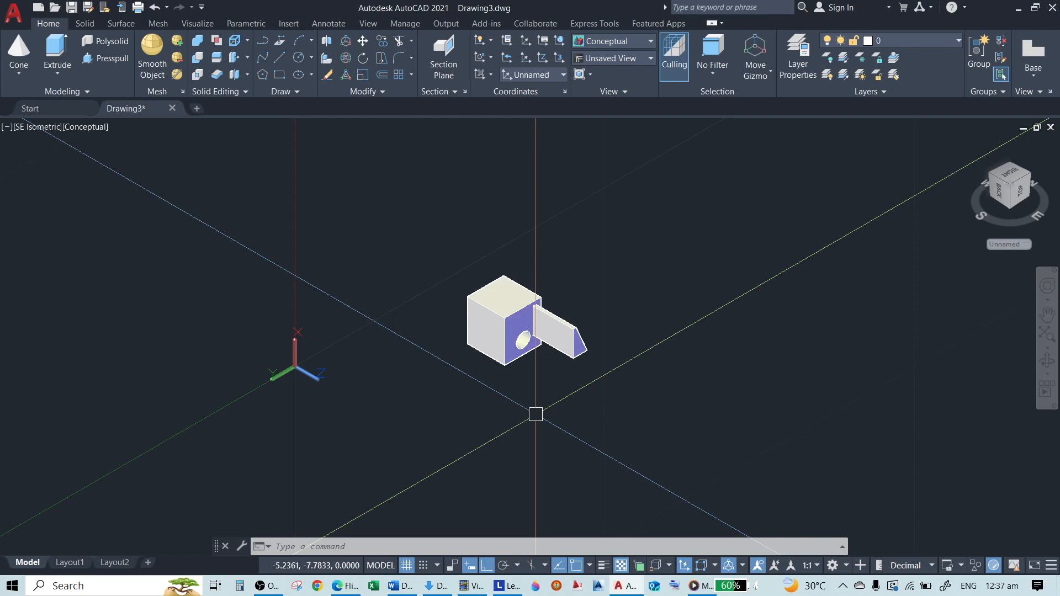
scroll(411, 320, "up", 5)
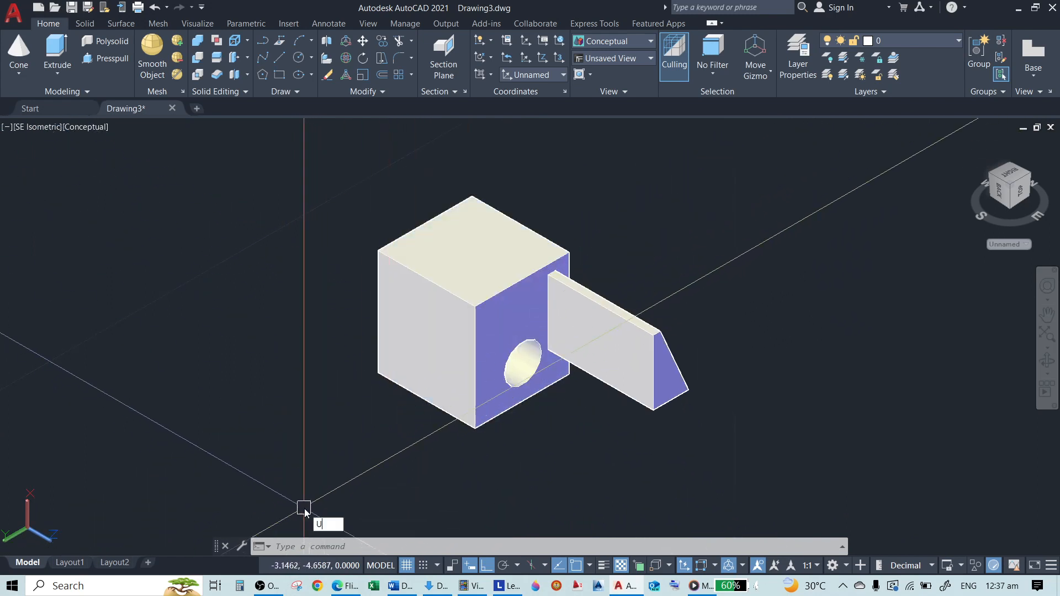
type("CS")
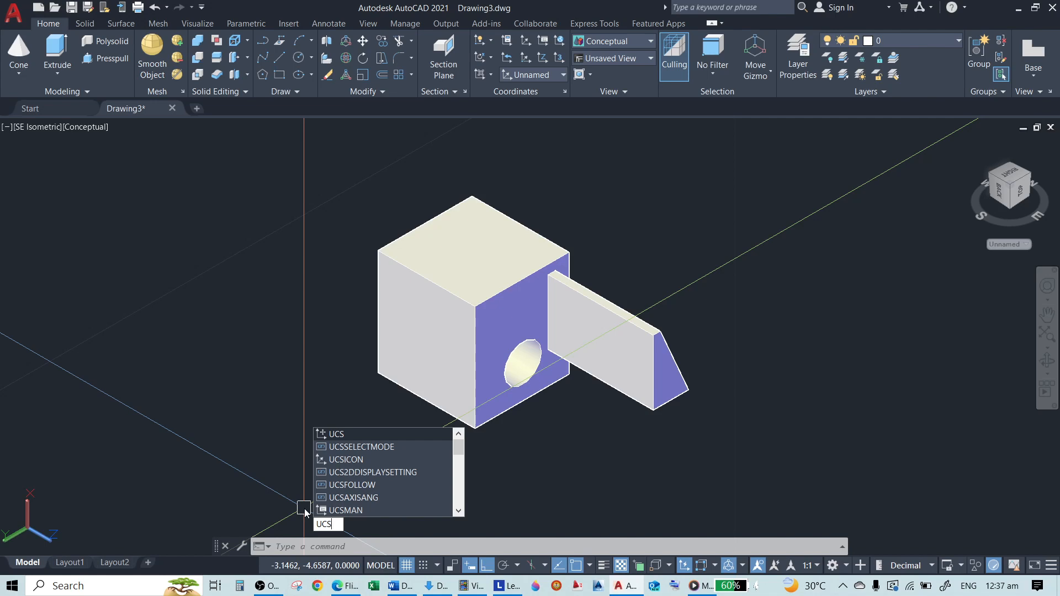
key("Return")
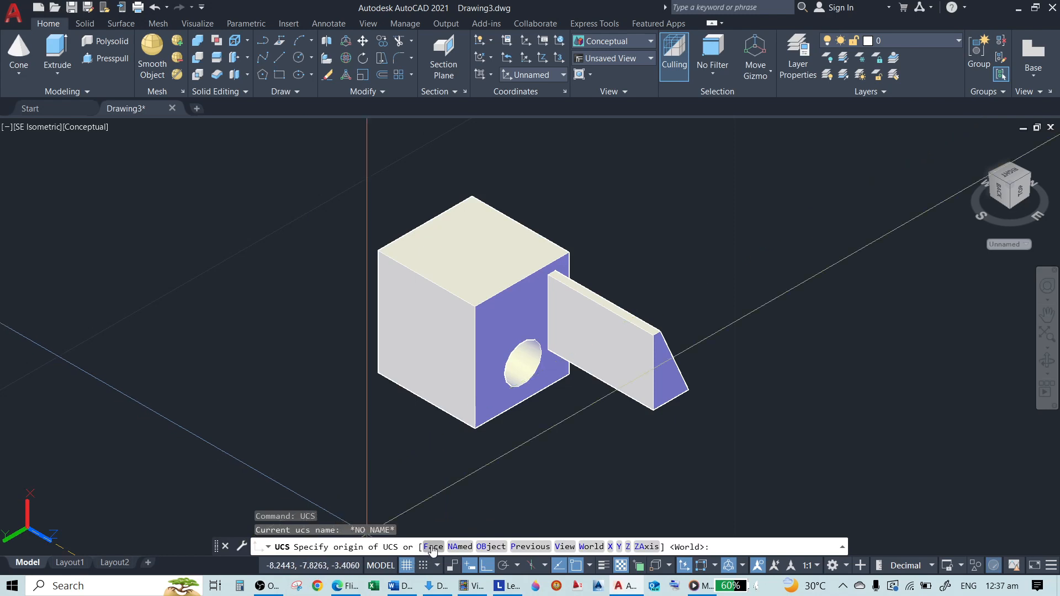
left_click(432, 547)
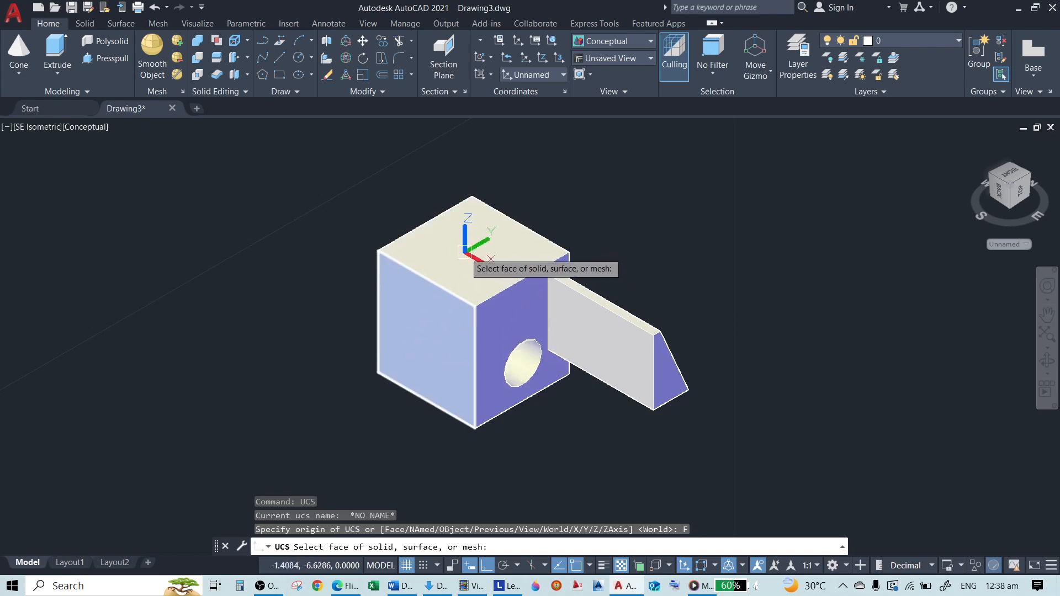
key("Escape")
Try to place a circle on the box's front-left vertical face using the dynamic UCS
type("c")
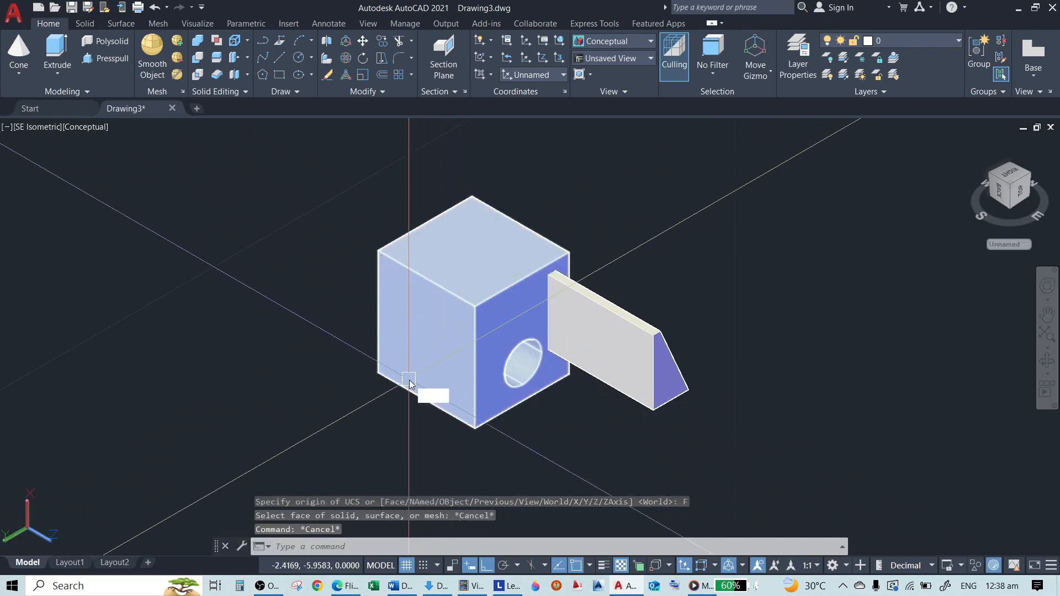
key("Return")
scroll(426, 329, "up", 3)
scroll(472, 331, "down", 2)
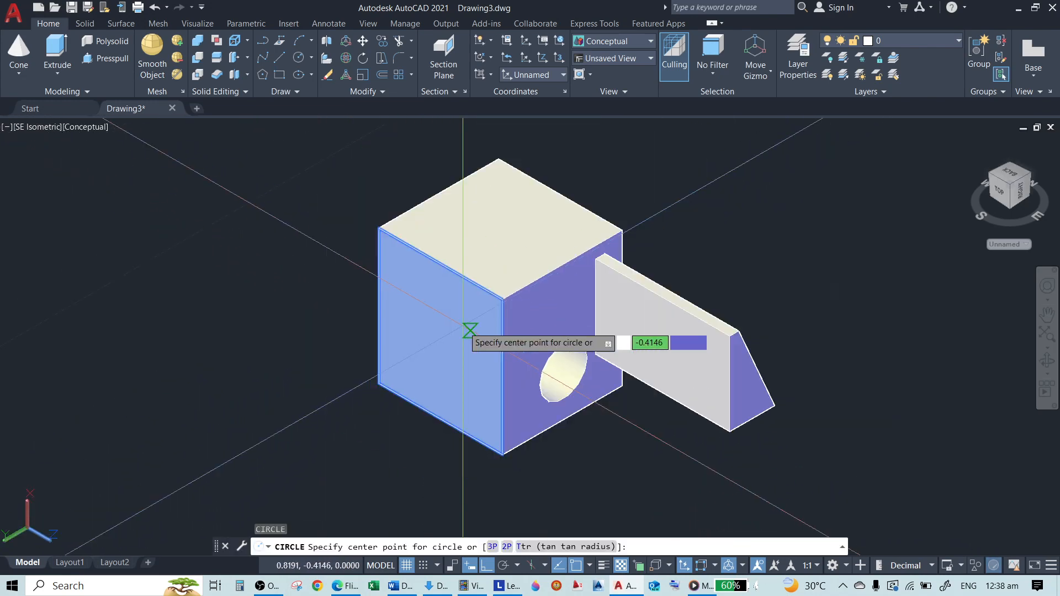
scroll(467, 336, "up", 2)
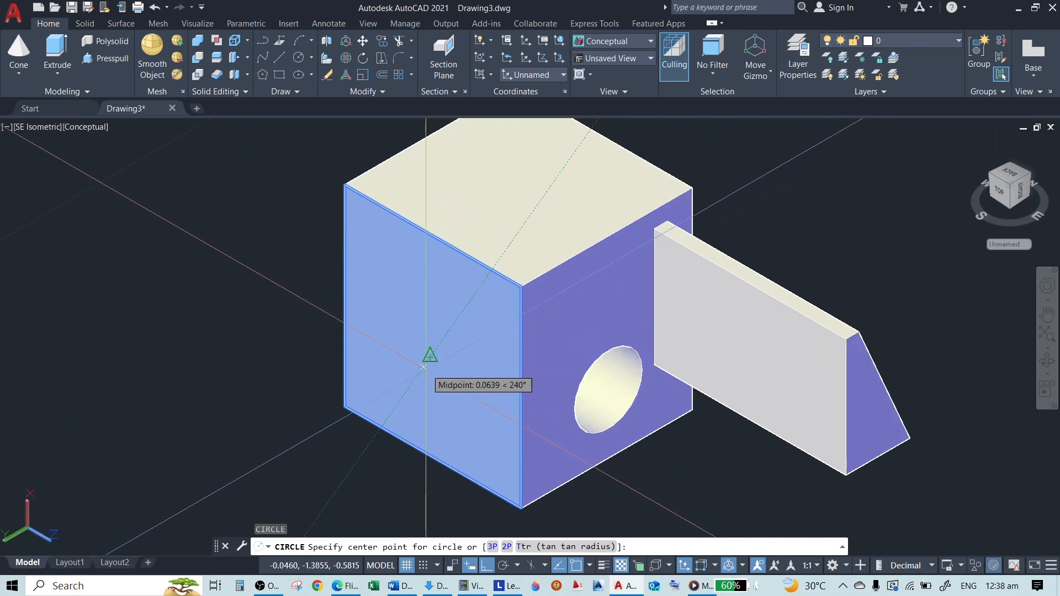
key("Escape")
key("Escape")
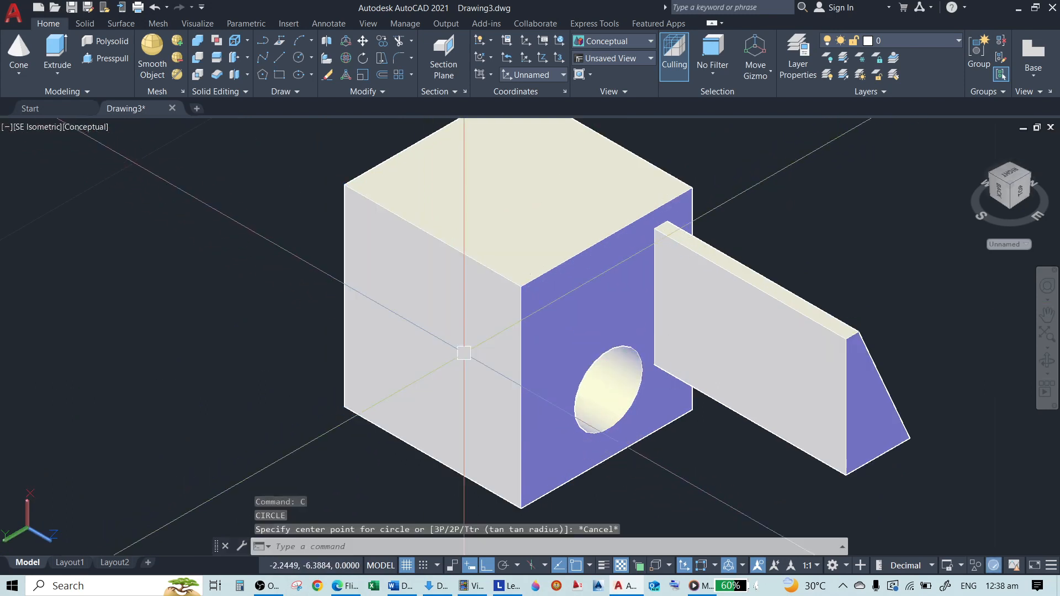
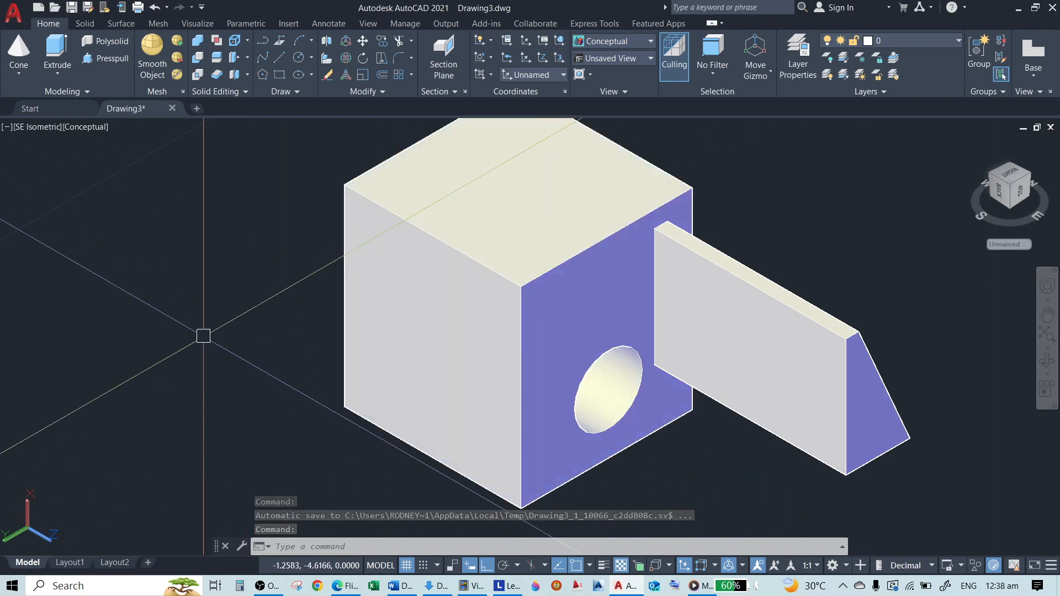
Try to draw a circle of about 0.44 radius centred on the box's front-left vertical face
type("c")
key("Return")
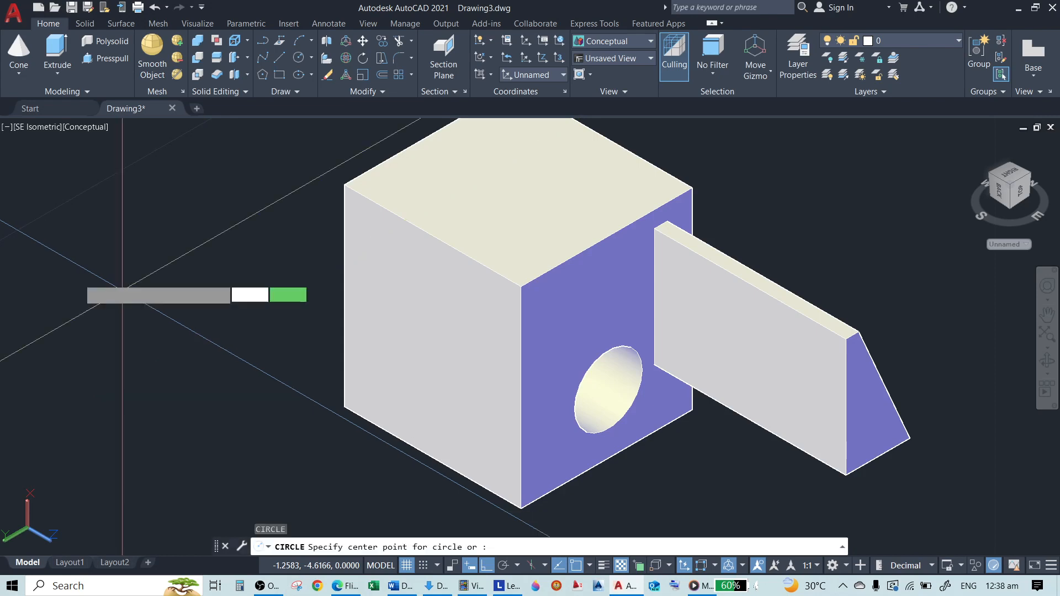
scroll(394, 345, "down", 3)
scroll(386, 337, "up", 2)
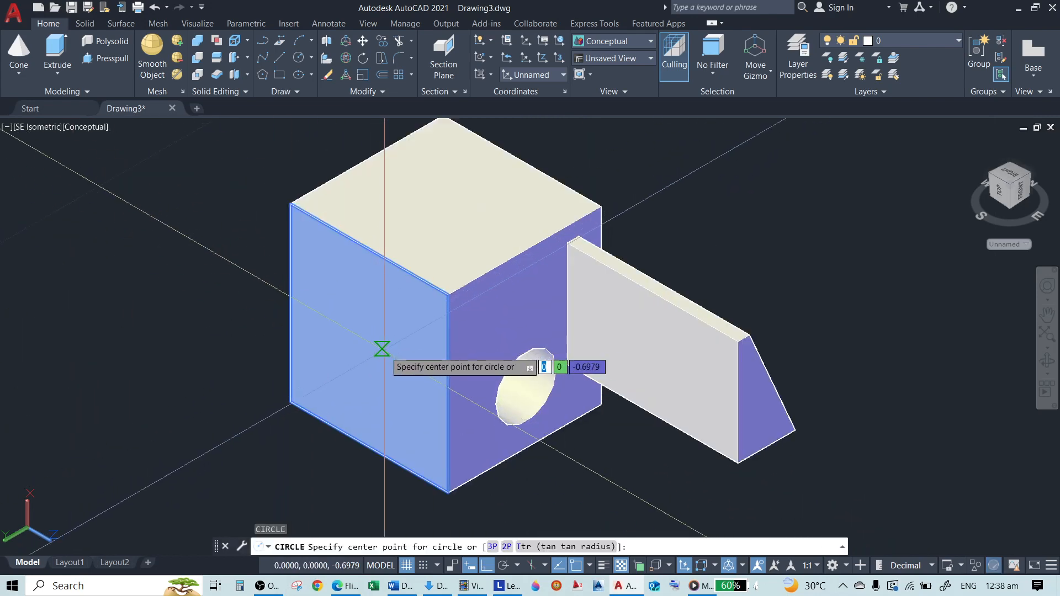
left_click(380, 347)
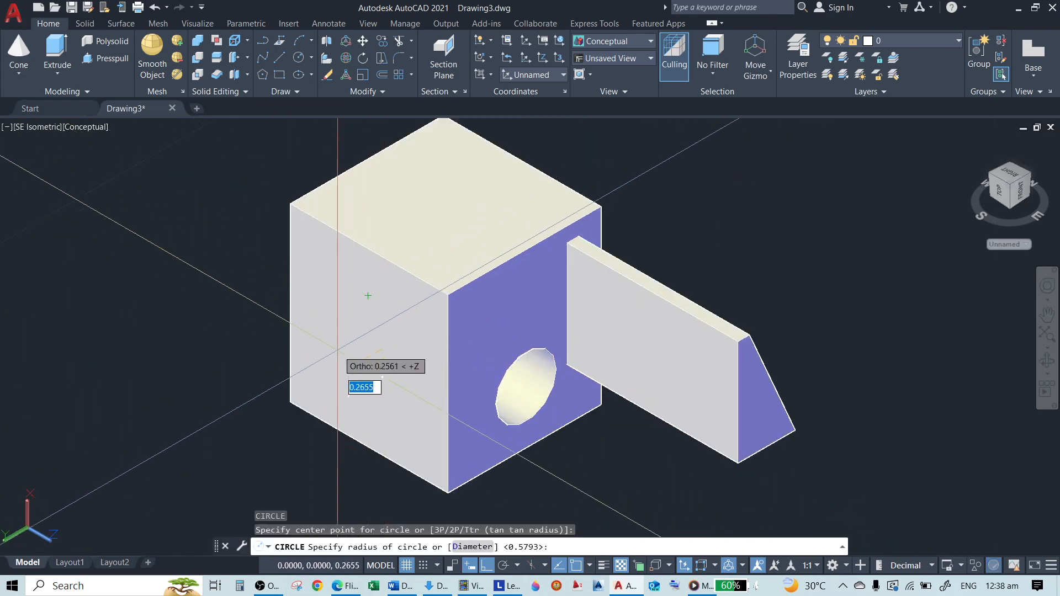
scroll(338, 347, "up", 2)
key("Escape")
scroll(429, 344, "down", 2)
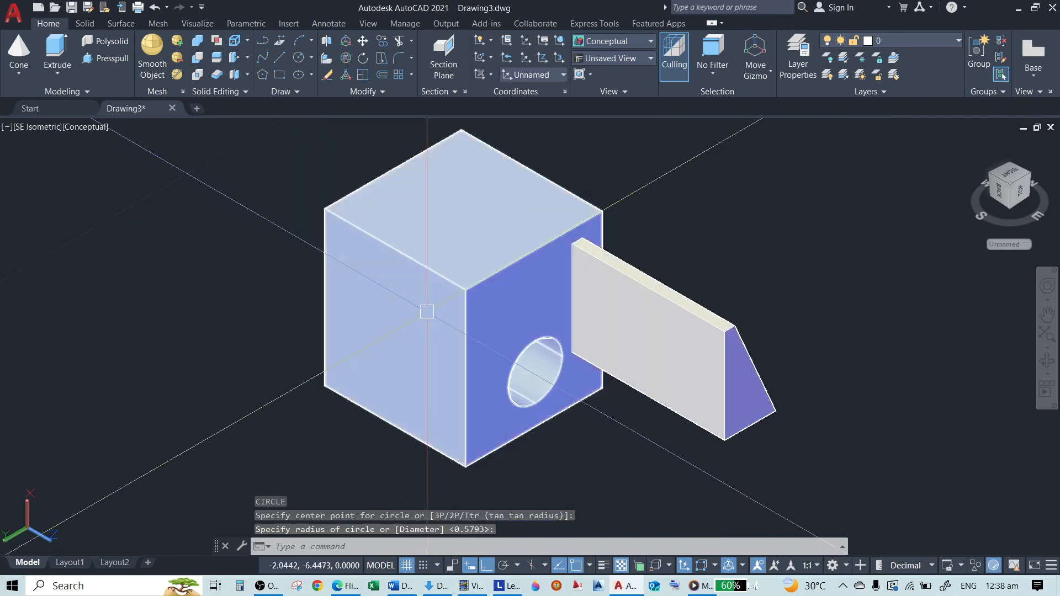
key("ctrl+z")
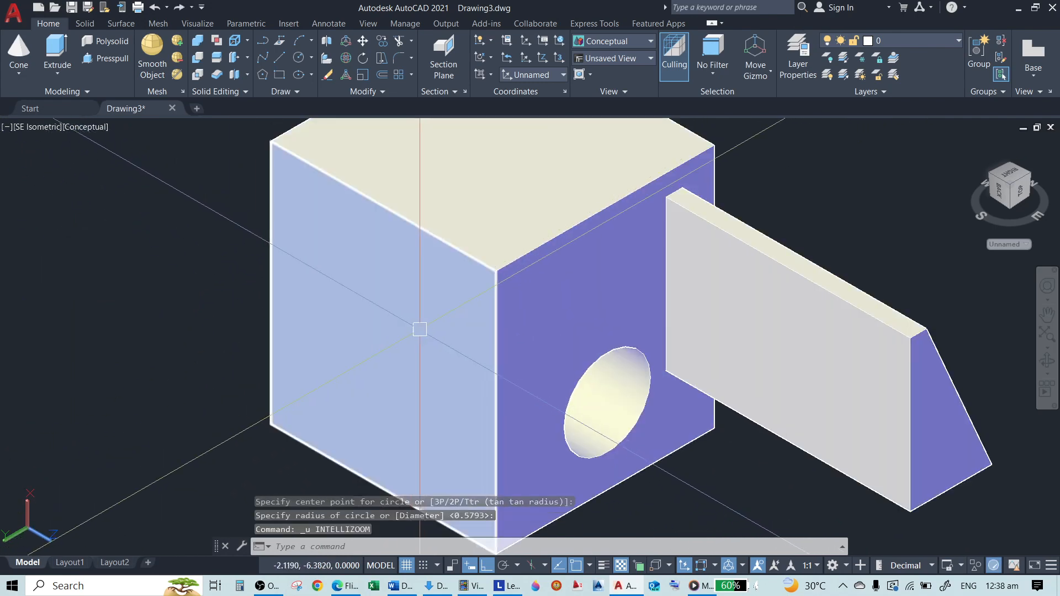
Erase the circle just drawn at the box's front-left face, keeping the solids
scroll(335, 319, "down", 4)
left_click(269, 277)
left_click(400, 428)
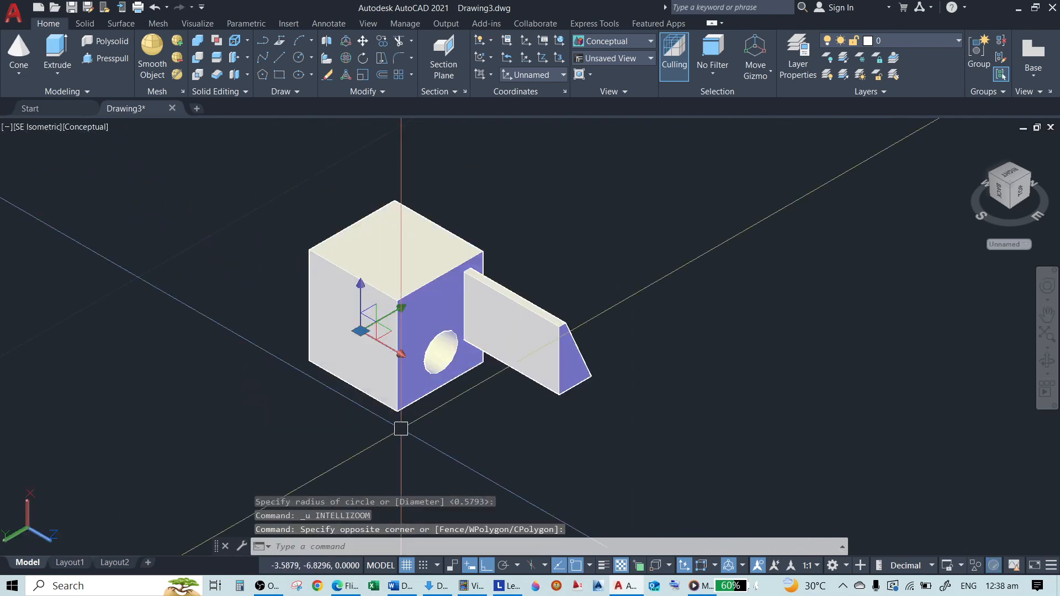
key("Escape")
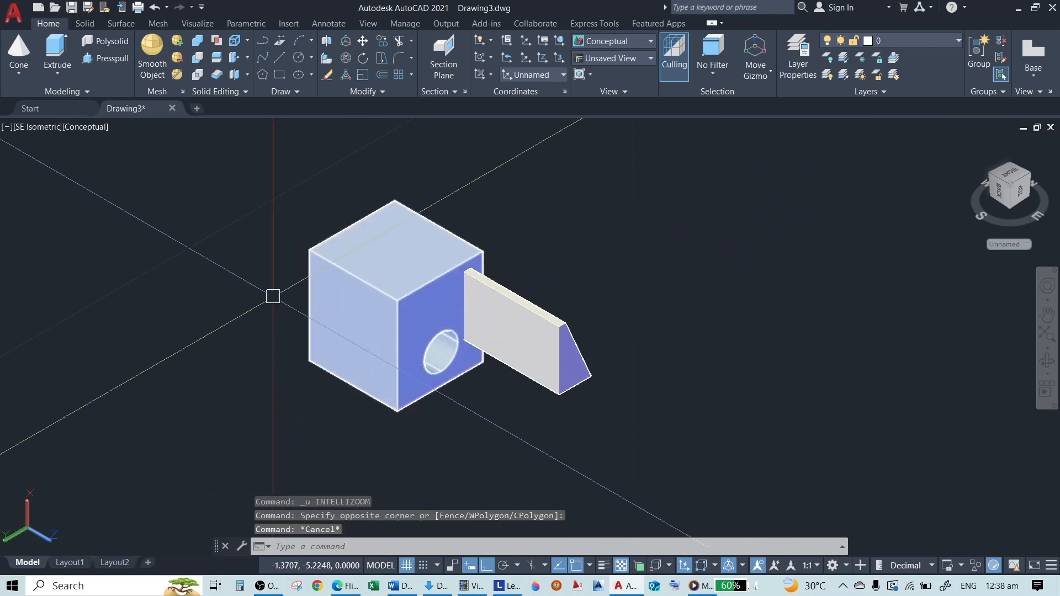
type("e")
key("Return")
left_click(232, 253)
left_click(428, 452)
key("Return")
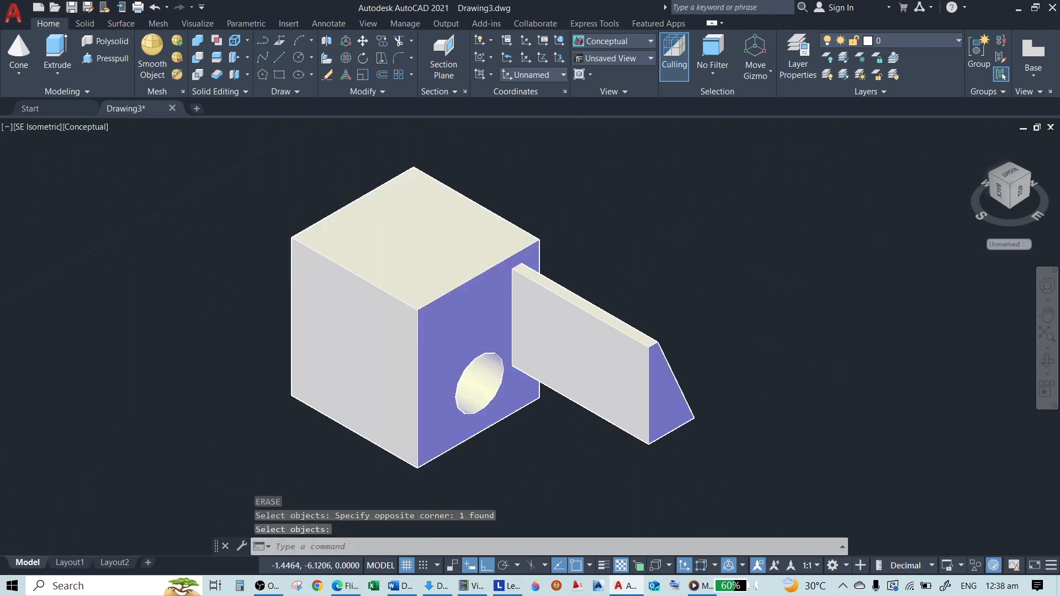
Draw a circle of about 0.21 radius on the box's top face using the dynamic UCS
scroll(354, 309, "up", 3)
scroll(389, 265, "down", 2)
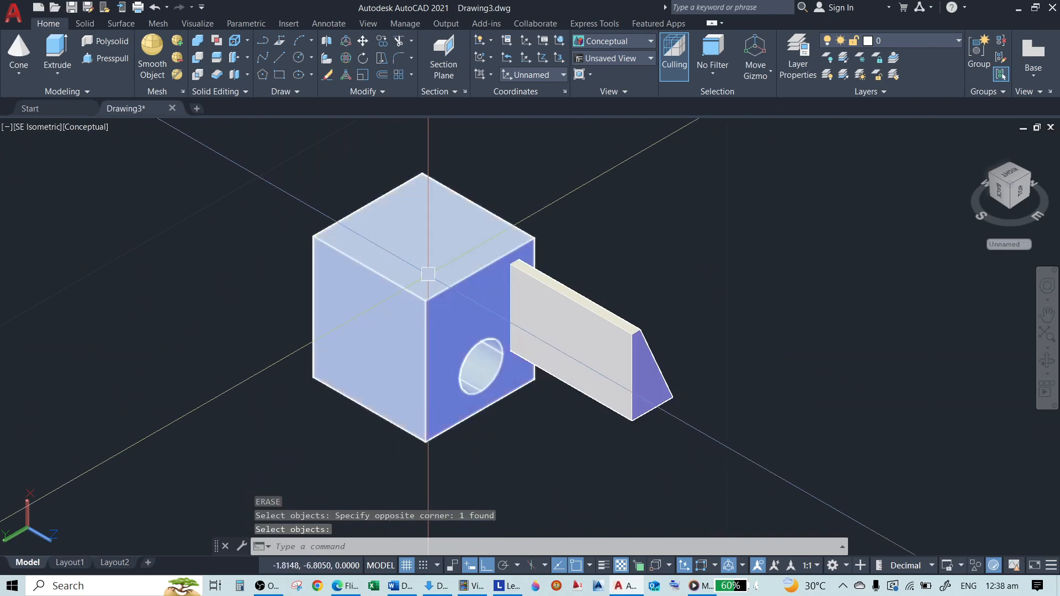
key("Return")
scroll(447, 237, "up", 2)
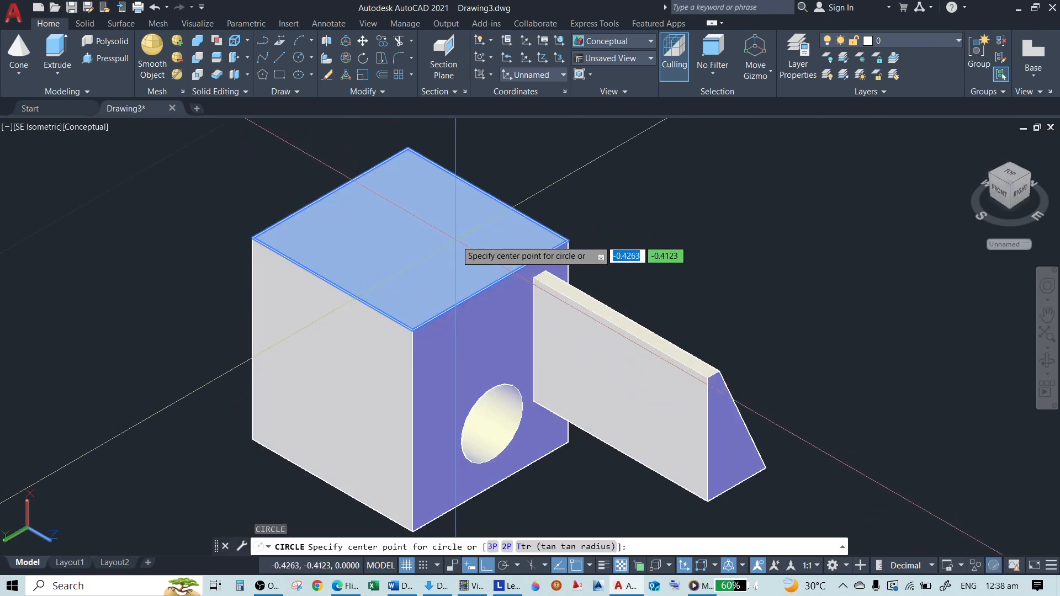
left_click(455, 239)
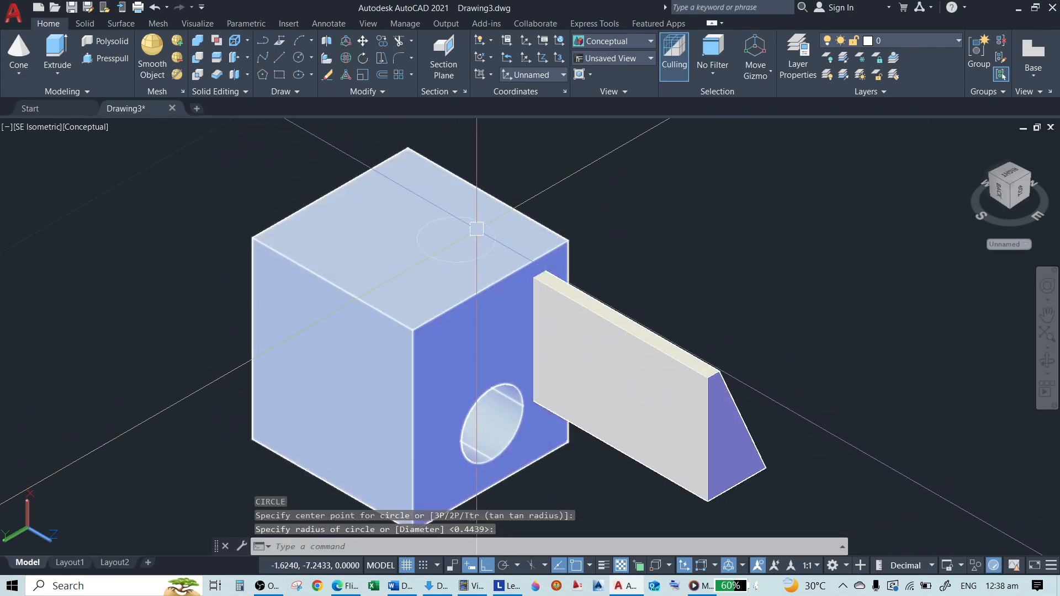
left_click(484, 229)
Extrude the top-face circle upward into a cylinder standing on the box
type("EXT")
key("Return")
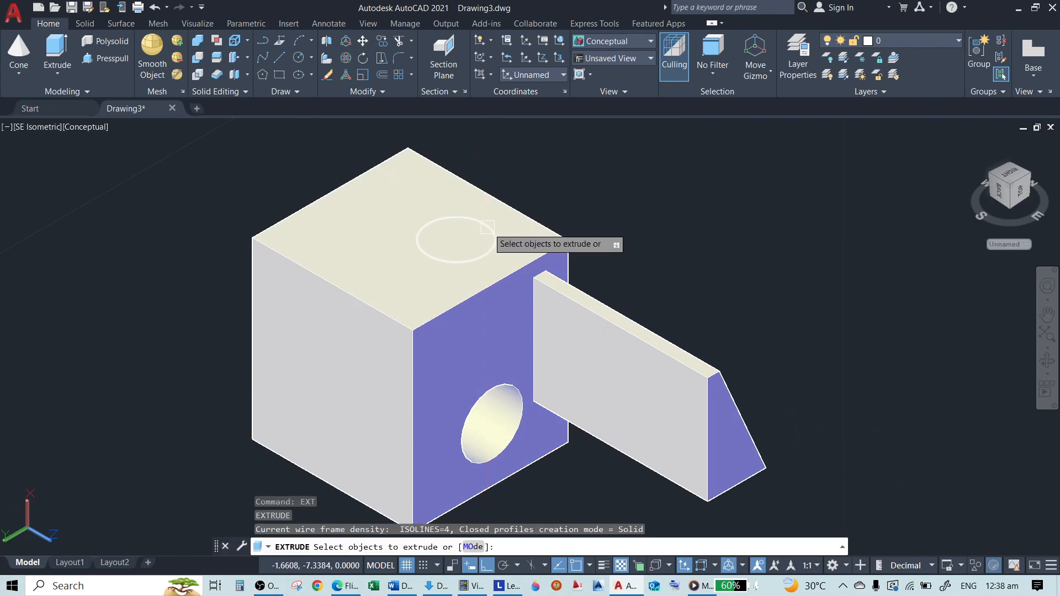
left_click(487, 227)
key("Return")
scroll(446, 243, "up", 3)
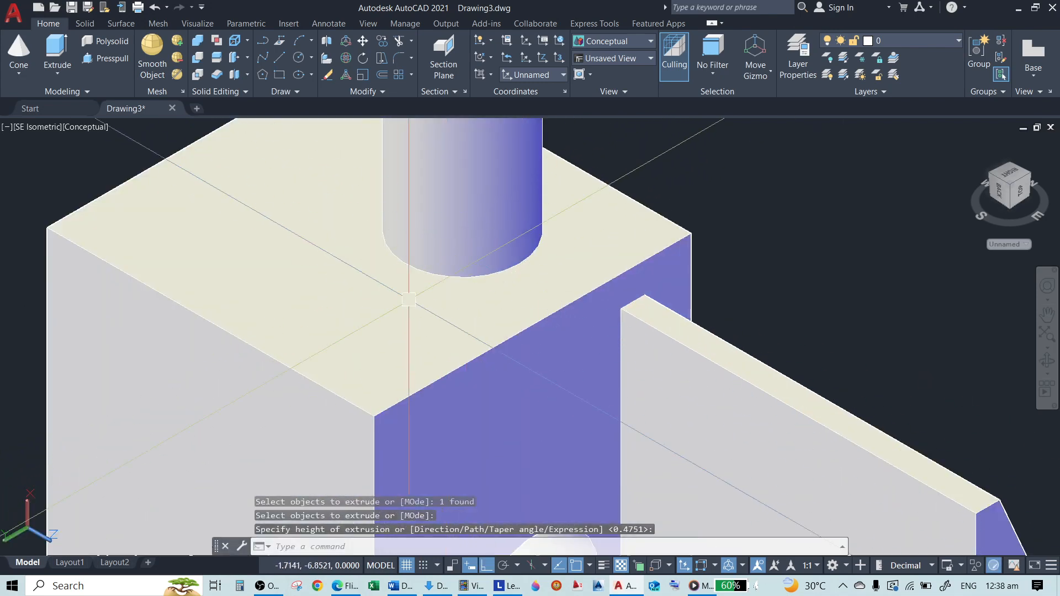
scroll(412, 297, "down", 3)
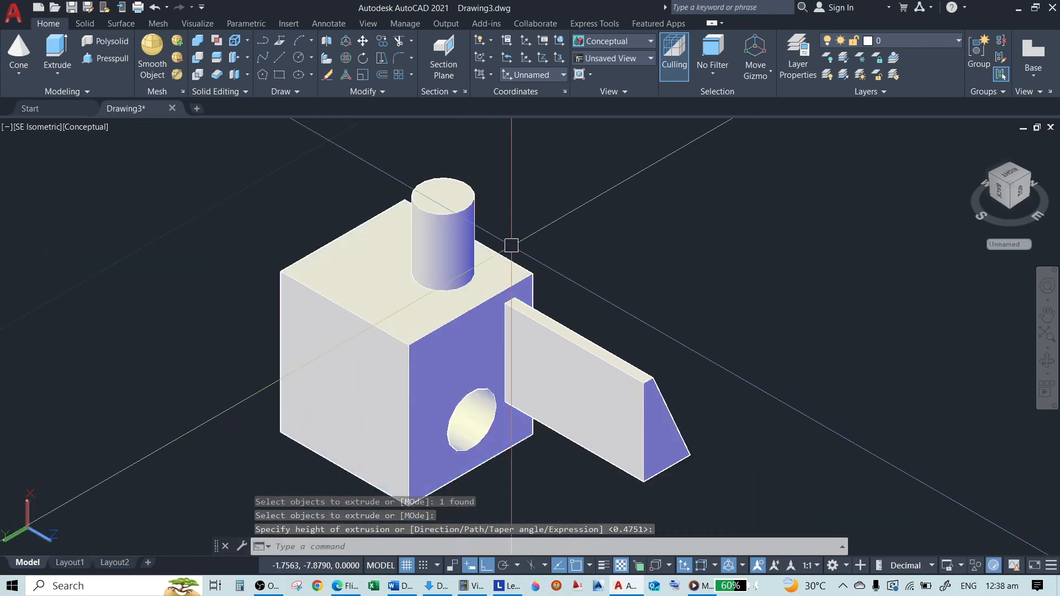
scroll(511, 244, "up", 5)
scroll(354, 362, "down", 5)
Draw a smaller concentric circle on the cylinder's top face using the dynamic UCS
type("c")
key("Return")
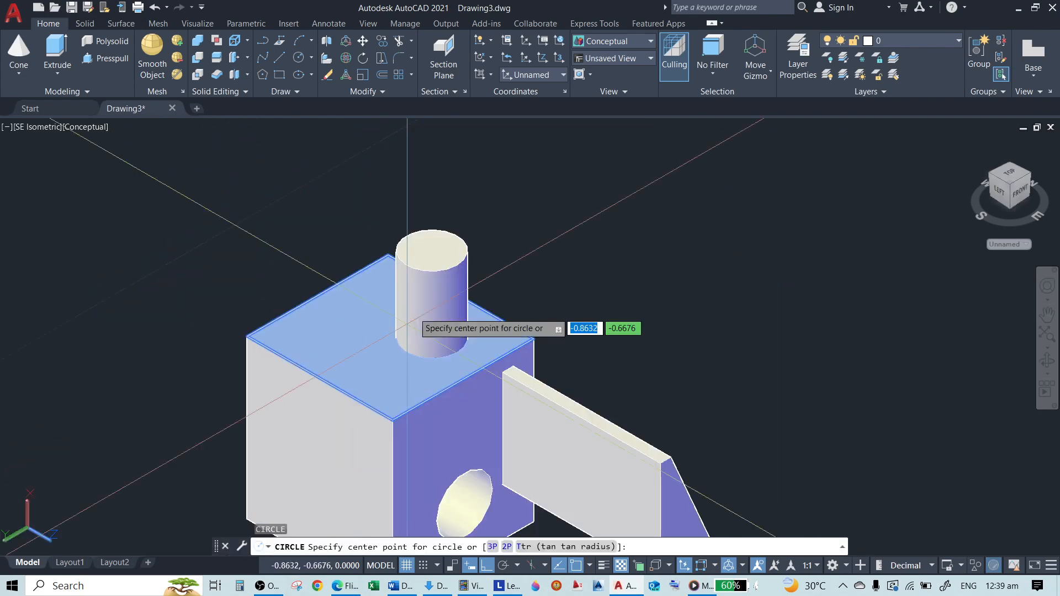
scroll(434, 251, "up", 6)
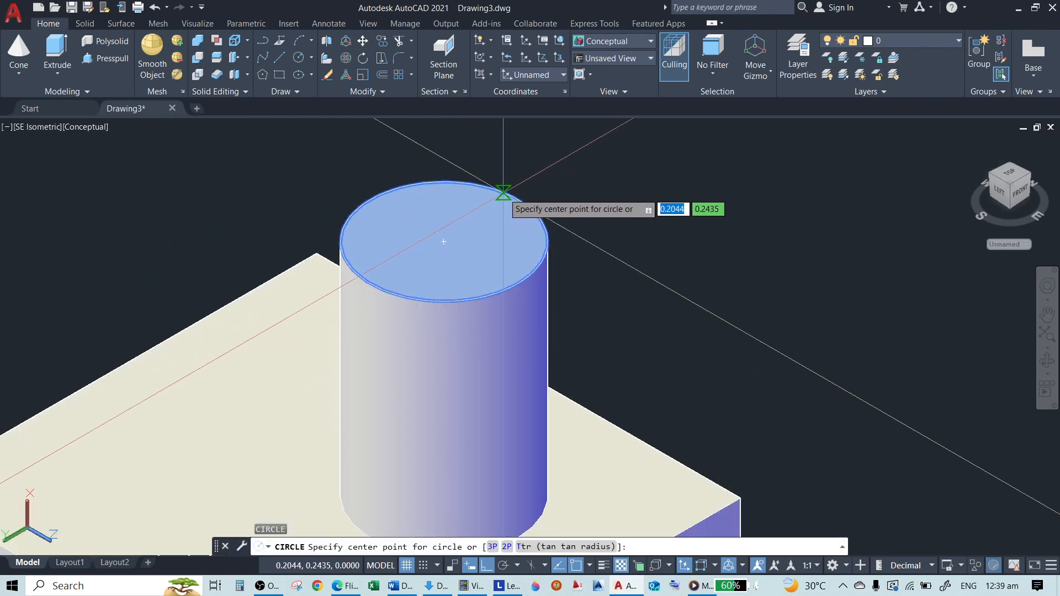
scroll(447, 233, "down", 4)
left_click(448, 233)
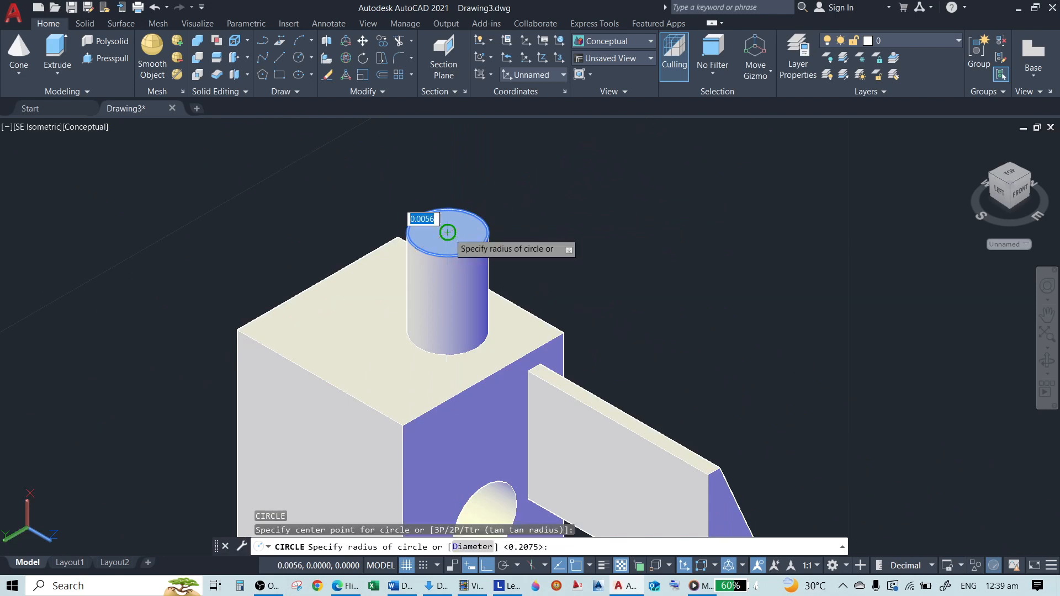
scroll(458, 235, "up", 2)
left_click(478, 228)
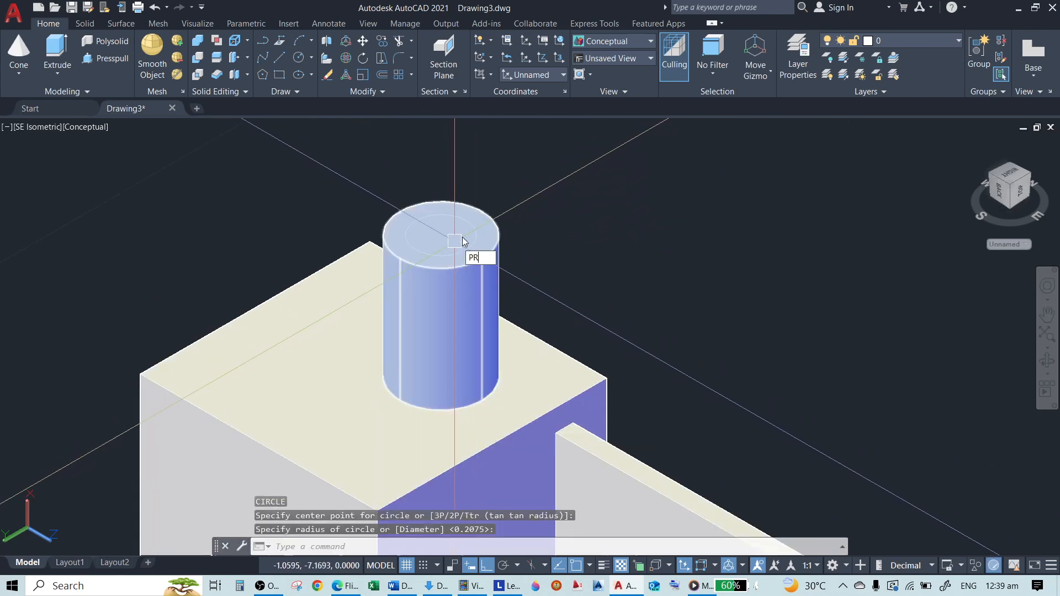
Presspull the area inside the small circle about 3.4 downward past the box's underside to bore a hole through the cylinder
key("Return")
scroll(461, 242, "up", 4)
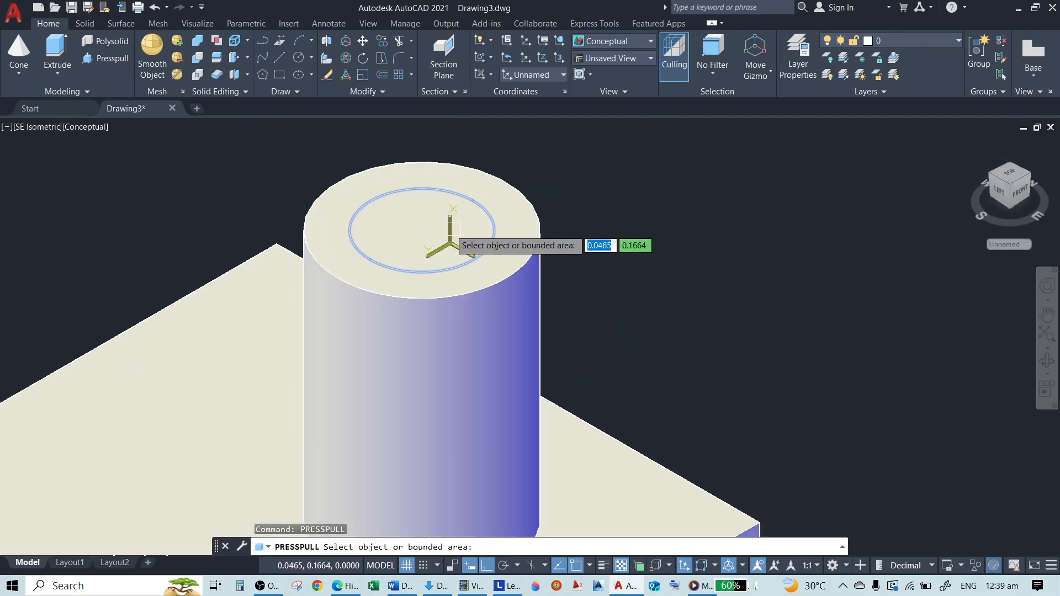
left_click(406, 225)
scroll(421, 210, "down", 5)
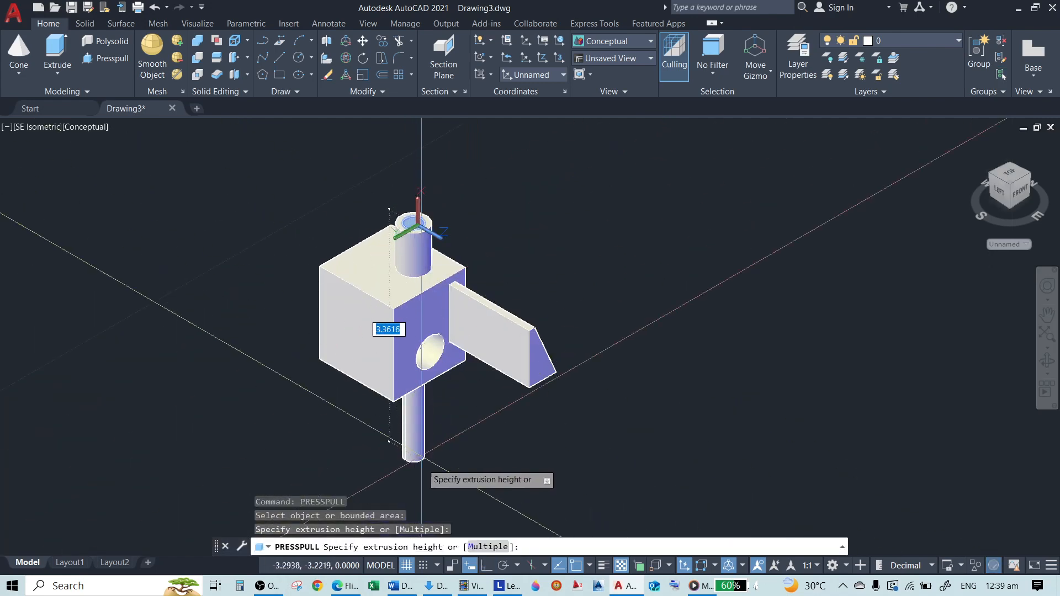
left_click(428, 470)
scroll(420, 198, "up", 4)
key("Return")
scroll(554, 263, "down", 2)
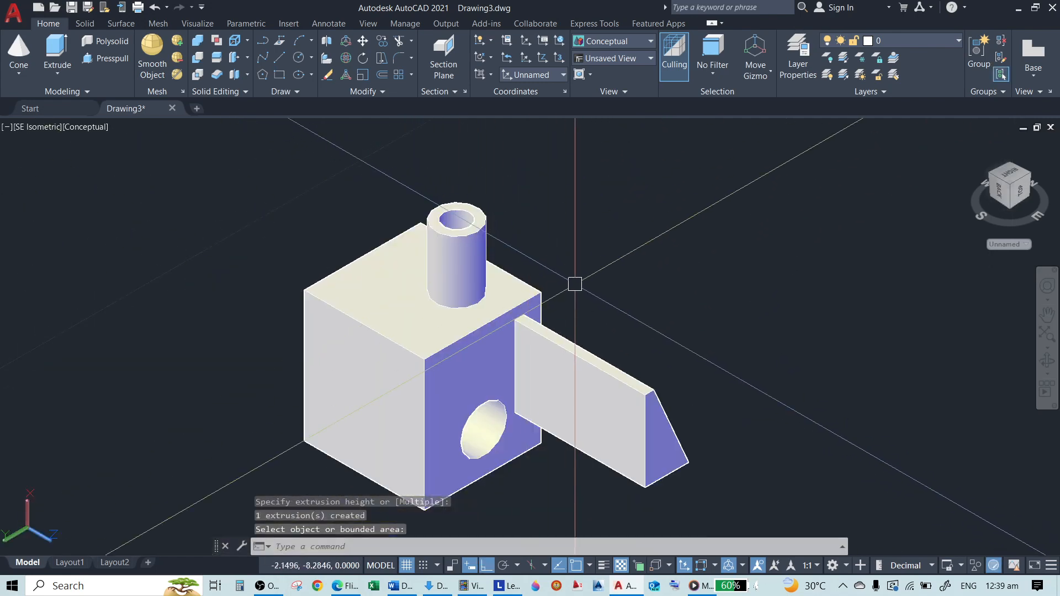
scroll(681, 208, "down", 1)
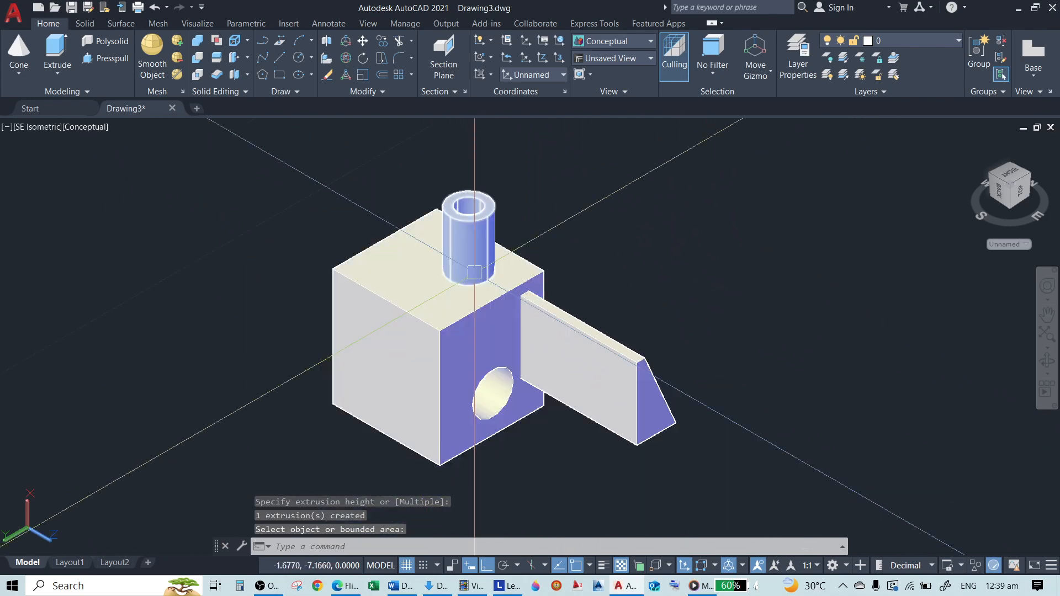
scroll(310, 326, "up", 2)
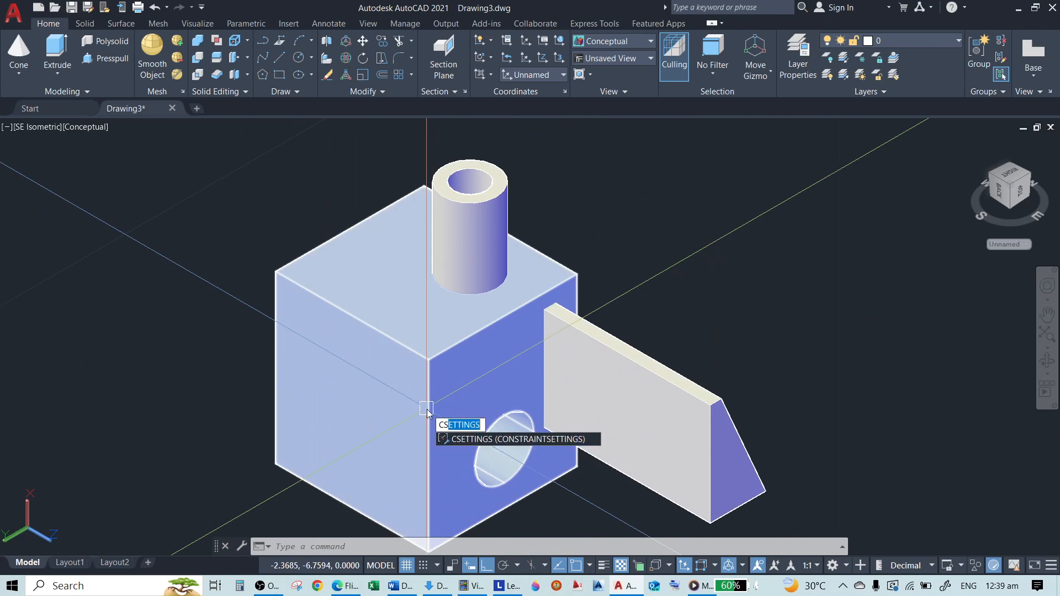
Try to place the UCS origin on the box's top face with the UCS command
key("Escape")
key("Escape")
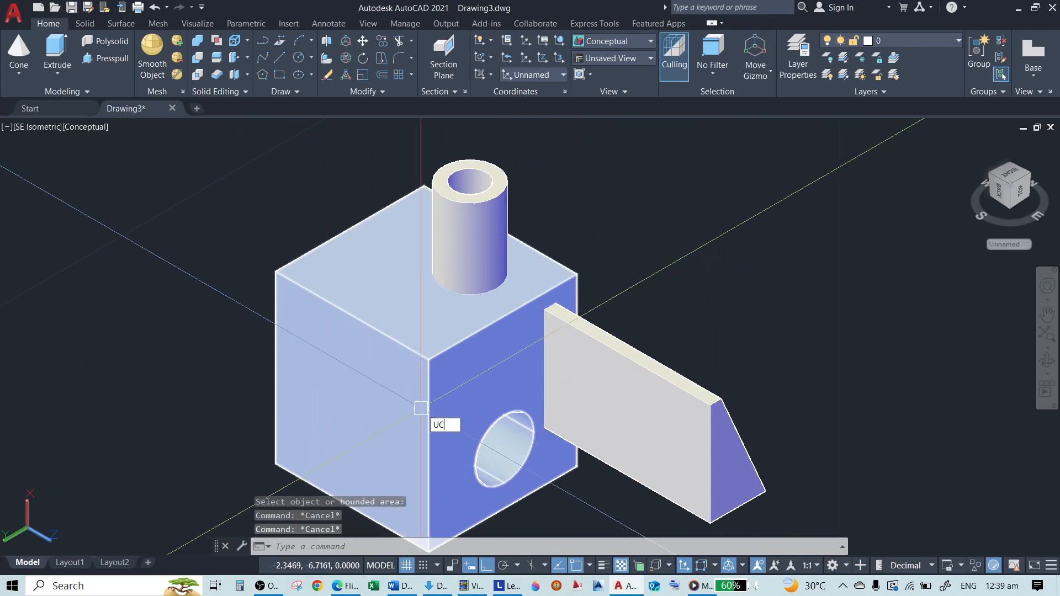
type("UCS")
key("Return")
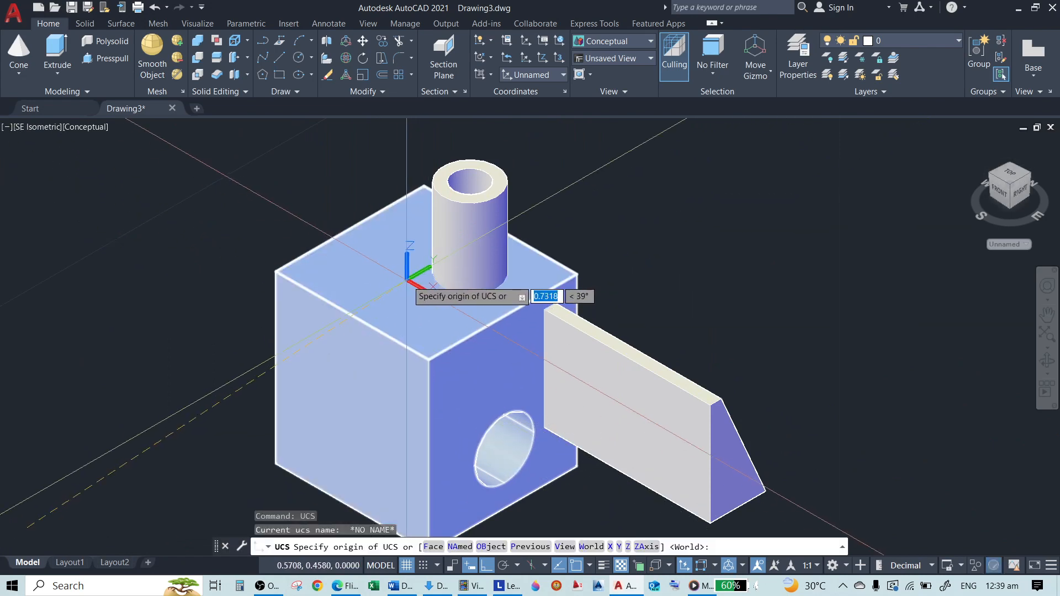
scroll(355, 308, "up", 2)
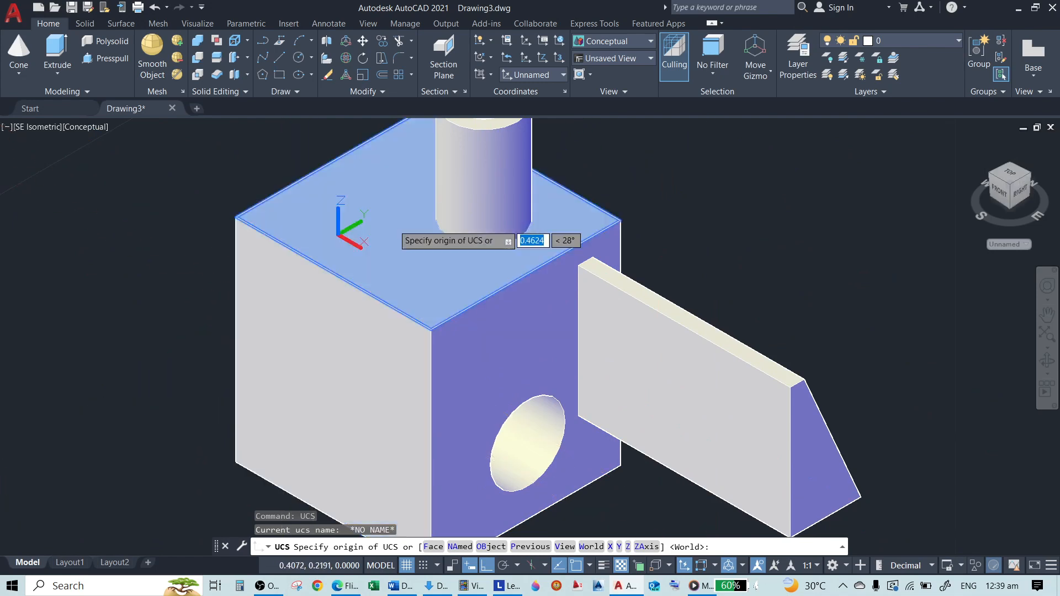
key("Escape")
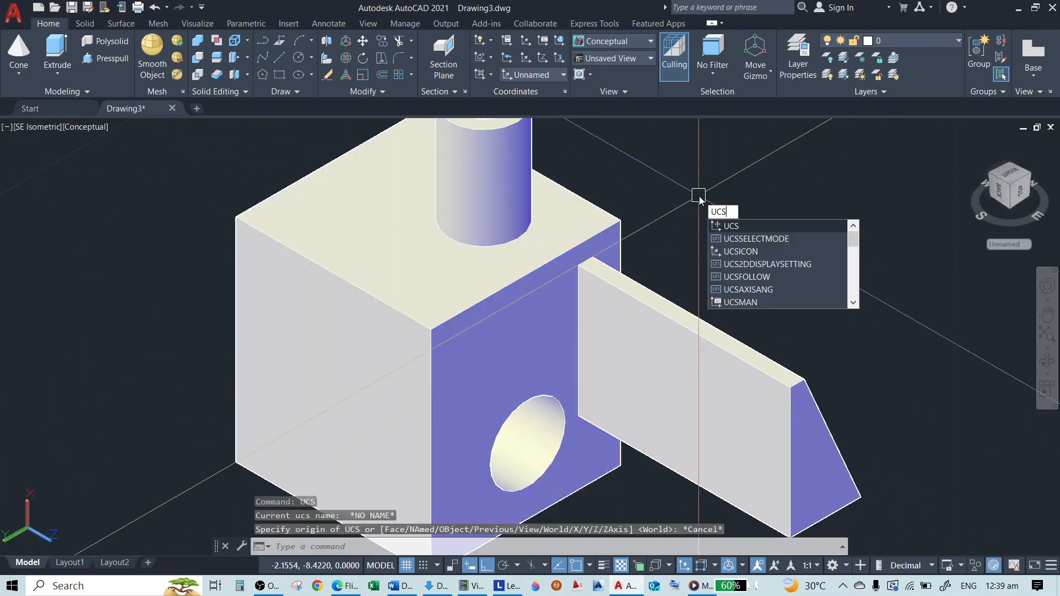
Set the UCSDETECT system variable to 0 to disable dynamic UCS detection
type("E")
key("Return")
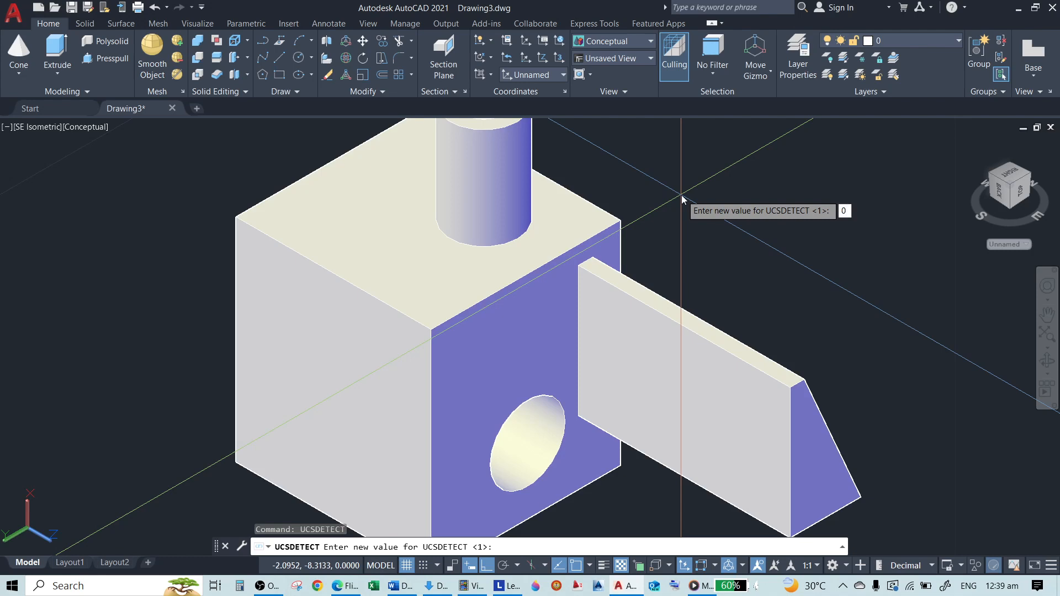
key("Return")
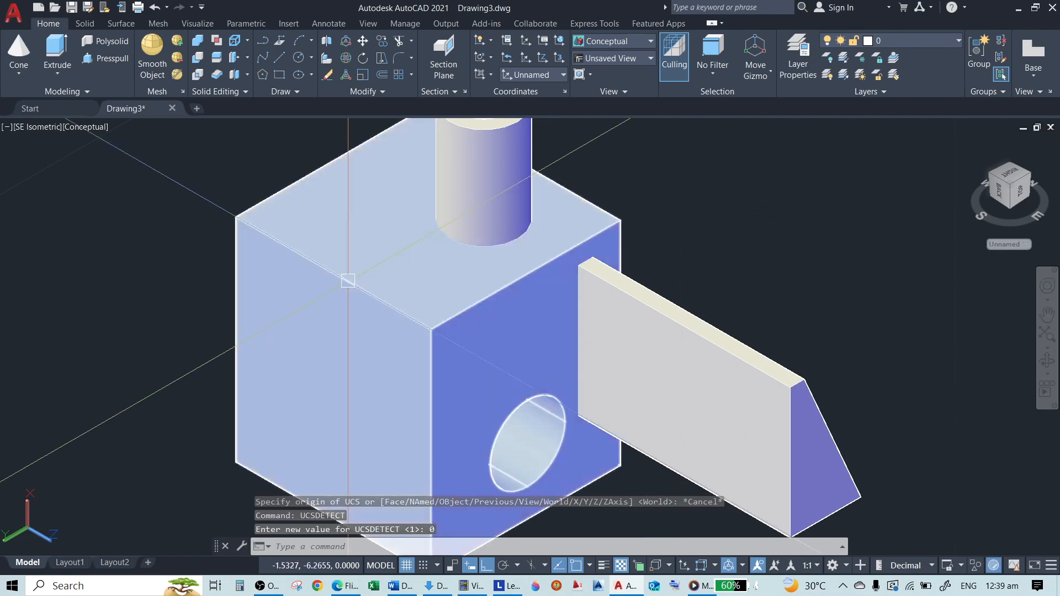
Try to place a circle on the box's faces with dynamic UCS detection disabled
scroll(348, 270, "down", 2)
scroll(348, 270, "up", 1)
type("c")
key("Return")
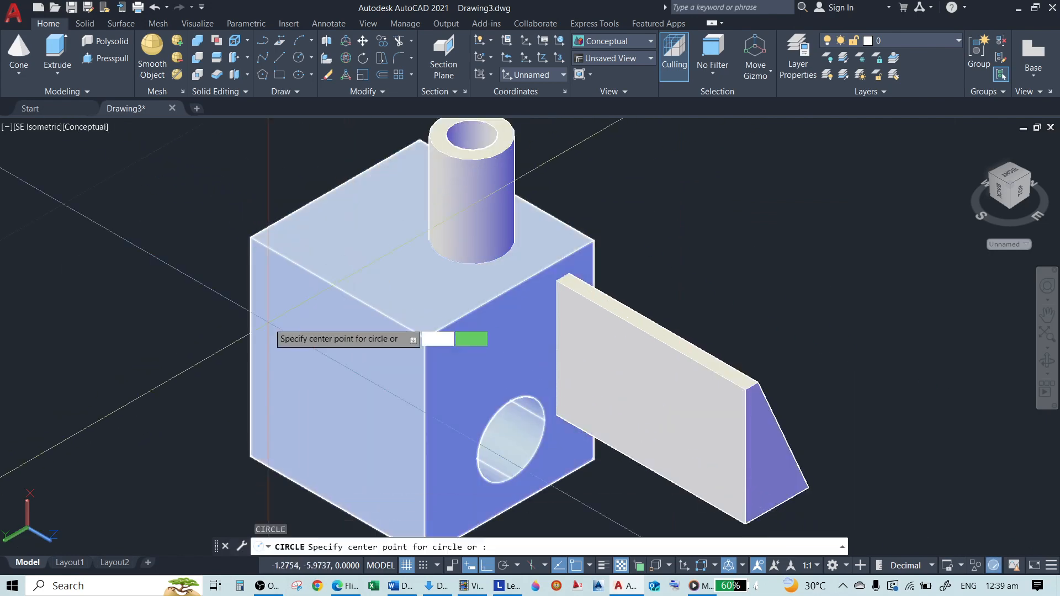
scroll(325, 363, "up", 2)
scroll(336, 245, "down", 2)
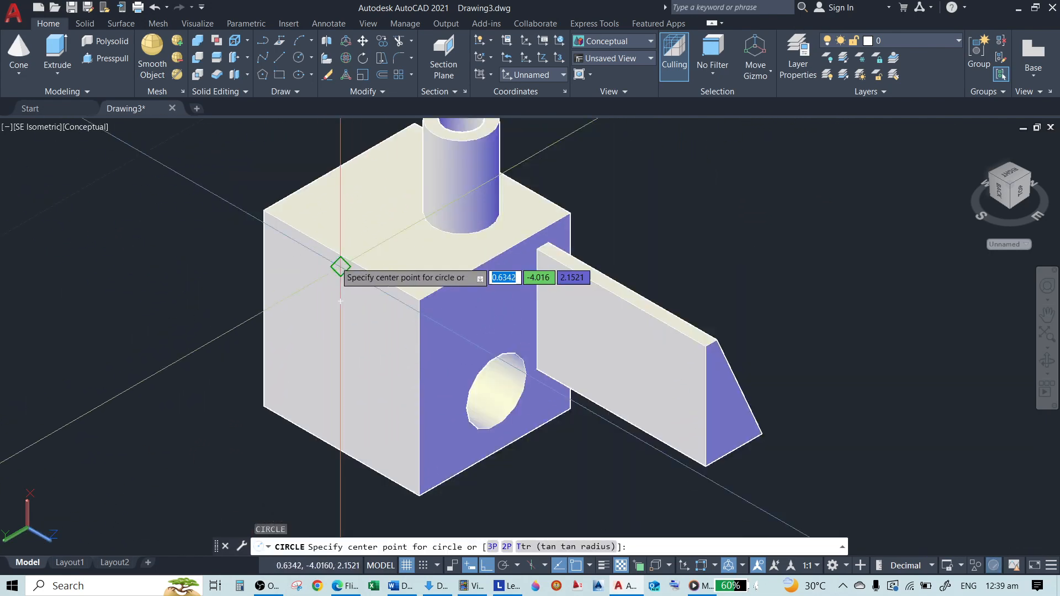
scroll(331, 238, "up", 1)
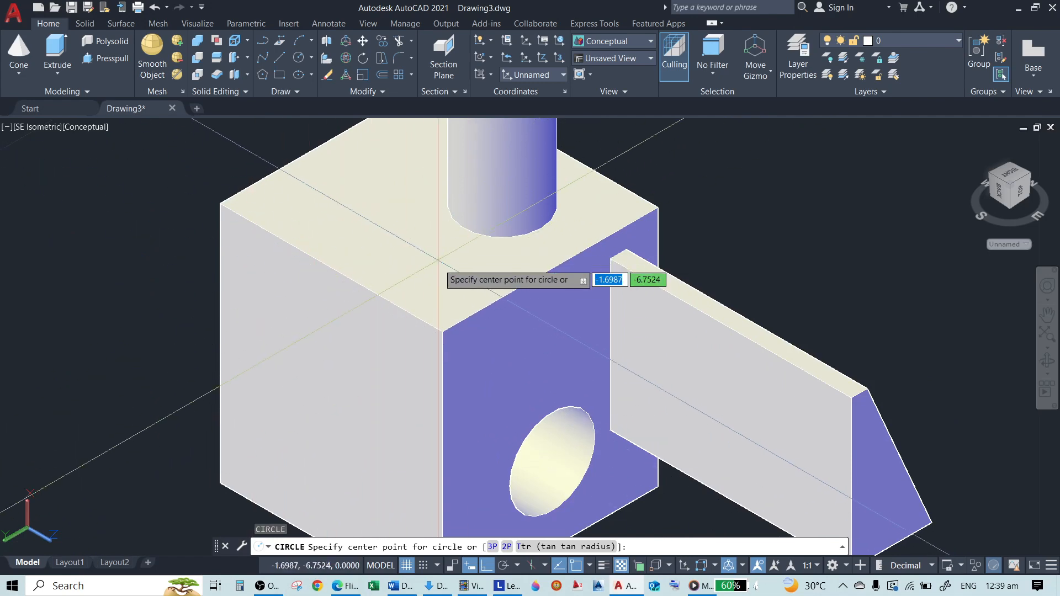
key("Escape")
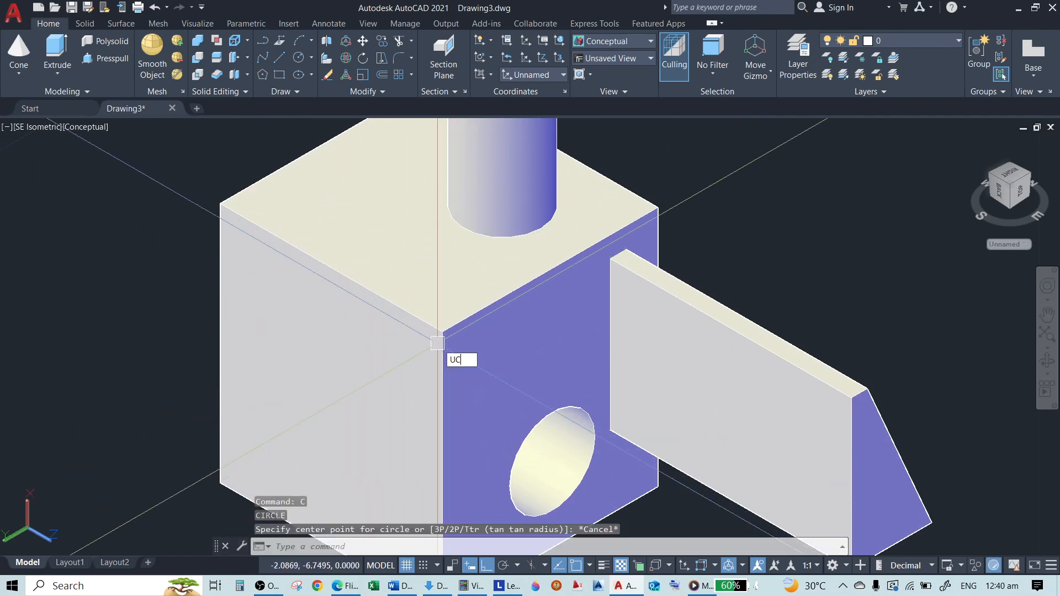
Set the UCSDETECT system variable to 1 to enable dynamic UCS detection
type("UCSDE")
key("Return")
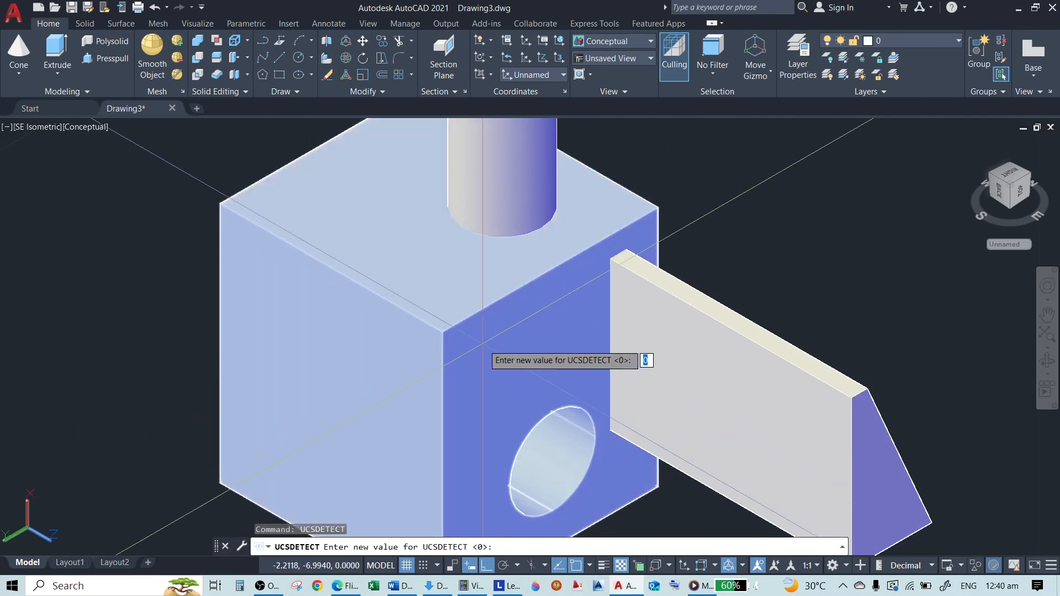
type("1")
key("Return")
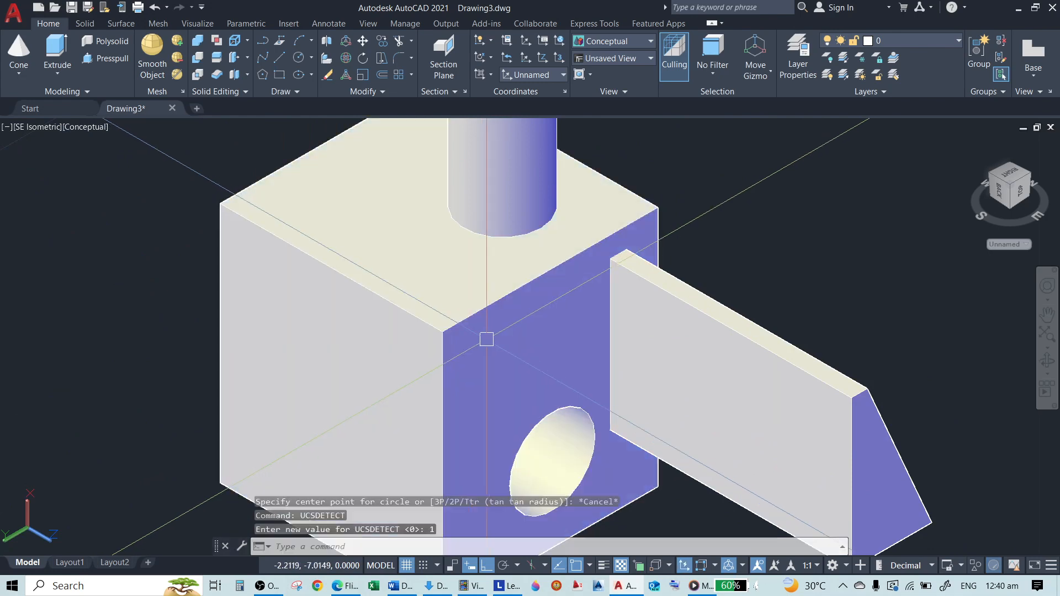
Try to draw a circle on the attached plate's side face with dynamic UCS detection enabled
key("Return")
scroll(437, 284, "down", 2)
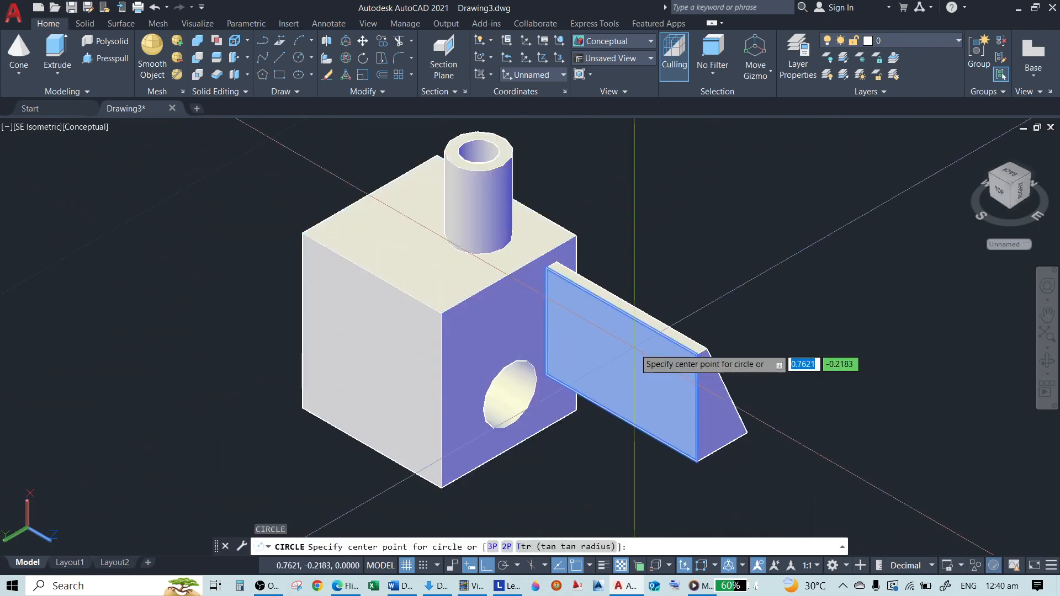
left_click(624, 362)
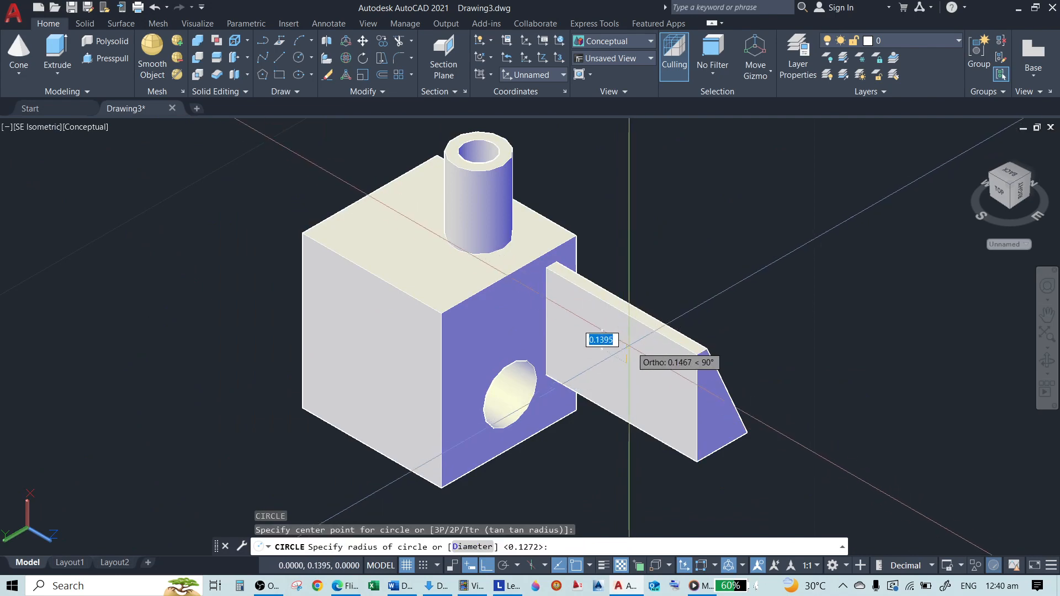
scroll(607, 342, "up", 3)
left_click(563, 333)
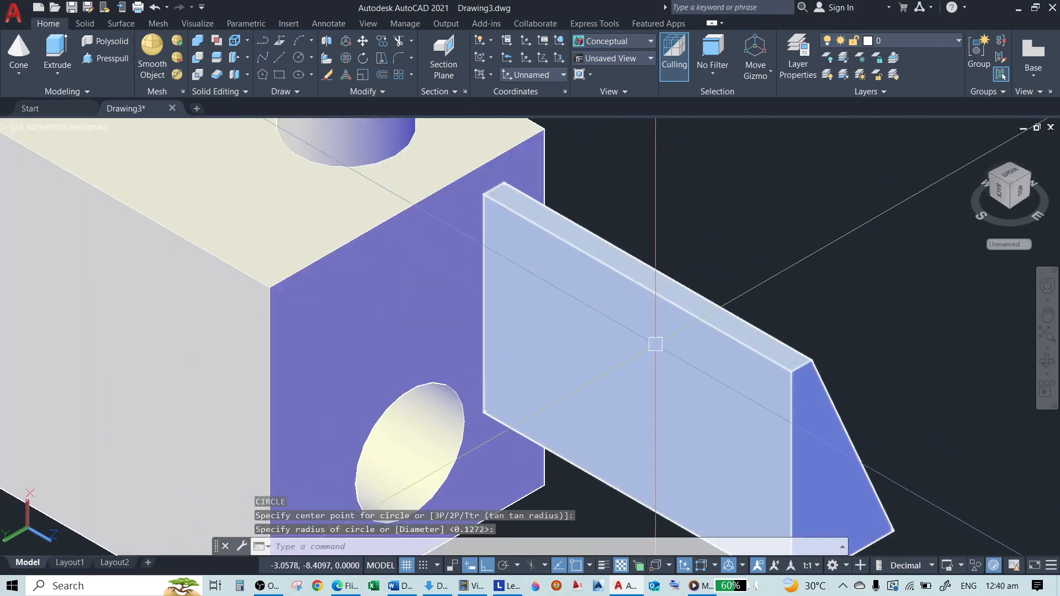
scroll(499, 371, "down", 3)
scroll(569, 238, "up", 2)
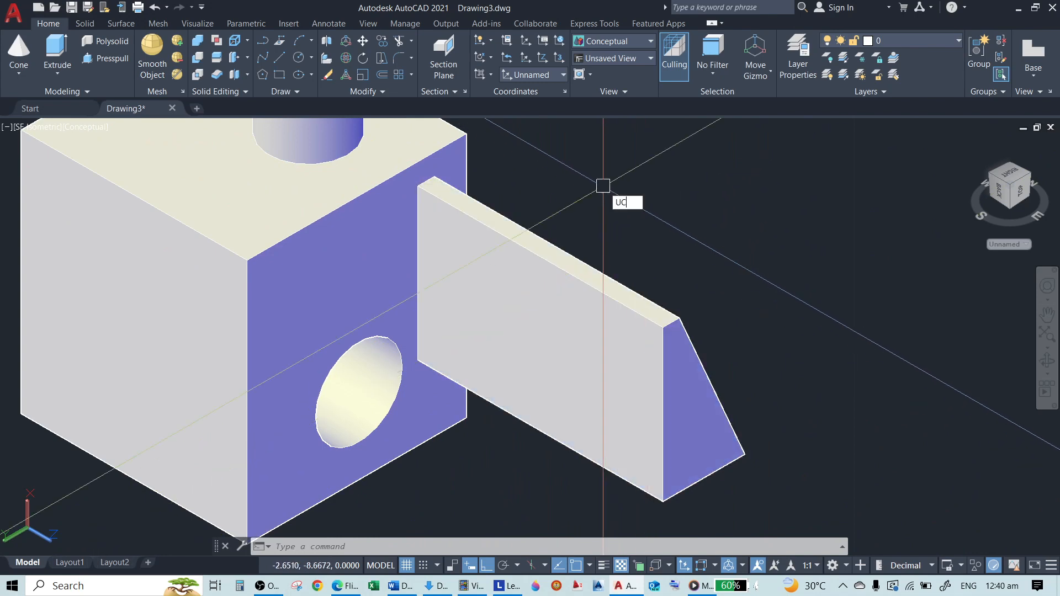
Align the UCS to the broad side face of the attached plate with the UCS Face option
key("Return")
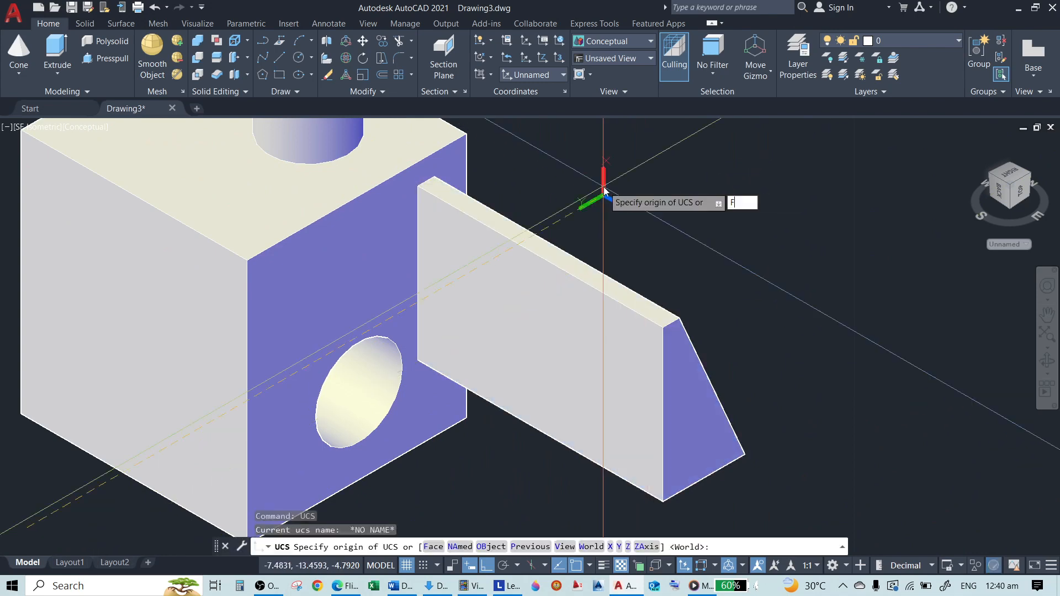
key("Return")
left_click(611, 370)
key("Return")
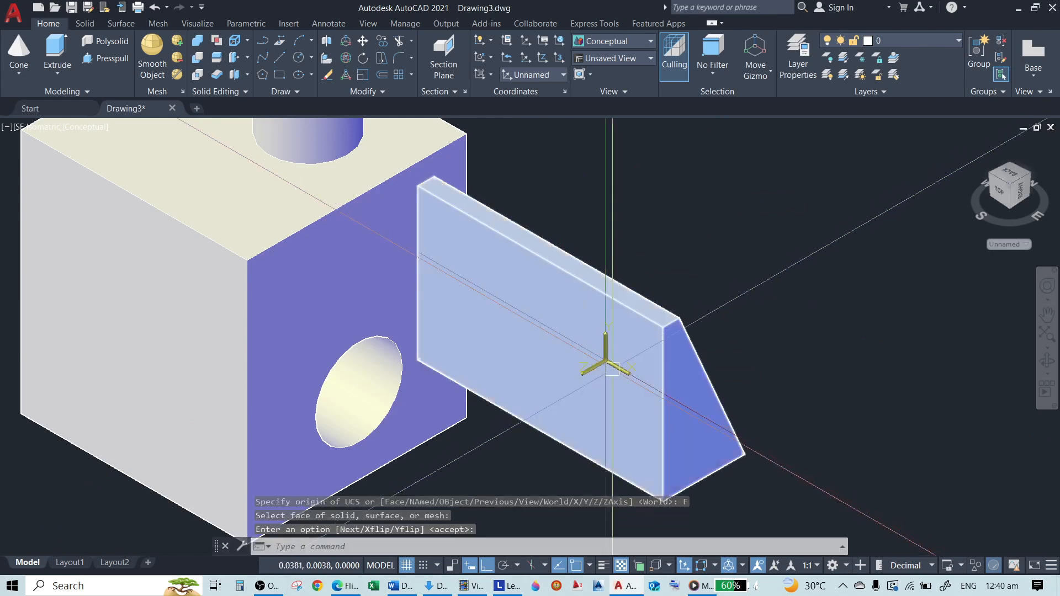
Draw a circle with a radius of about 0.18 on the plate's side face, near the box
type("c")
key("Return")
left_click(524, 339)
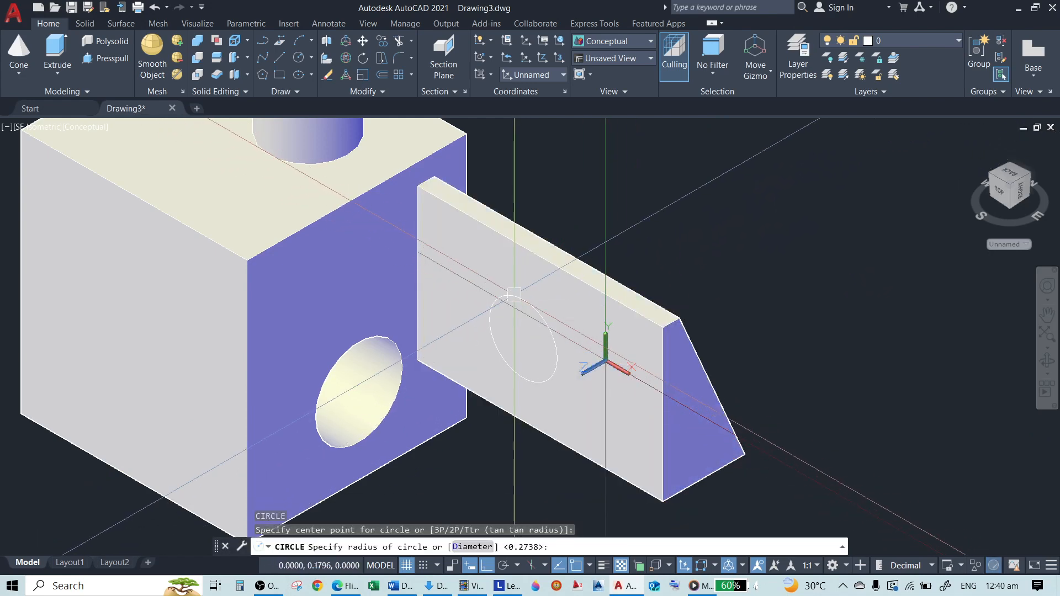
scroll(531, 314, "up", 4)
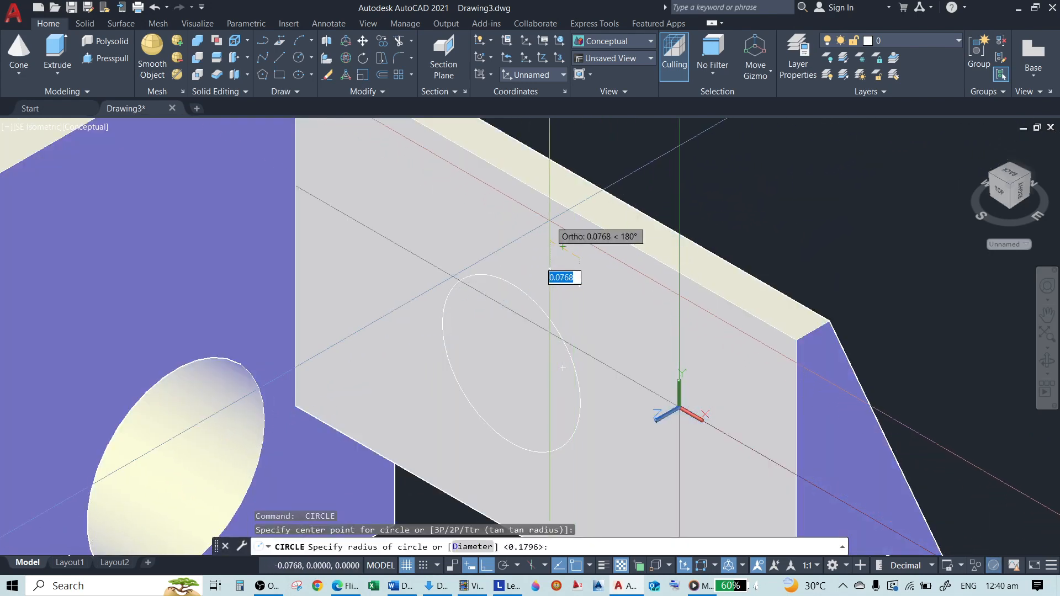
Try to draw a second circle with a radius of about 0.077 near the upper edge of the plate's side face
left_click(549, 221)
scroll(511, 260, "down", 4)
scroll(558, 268, "up", 3)
key("Return")
left_click(602, 324)
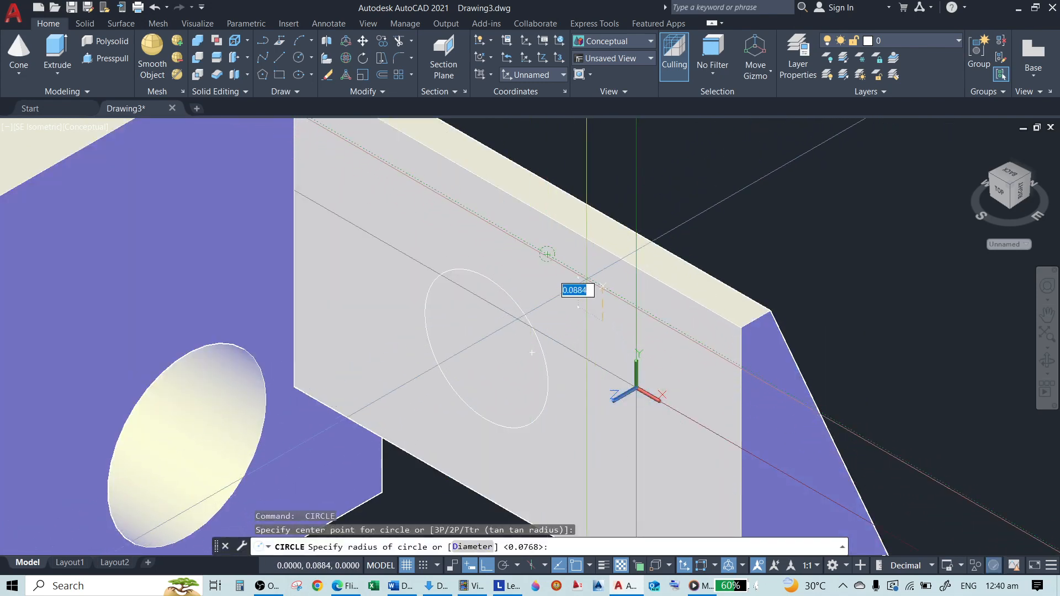
scroll(635, 232, "down", 5)
key("Escape")
scroll(725, 156, "up", 4)
left_click(823, 161)
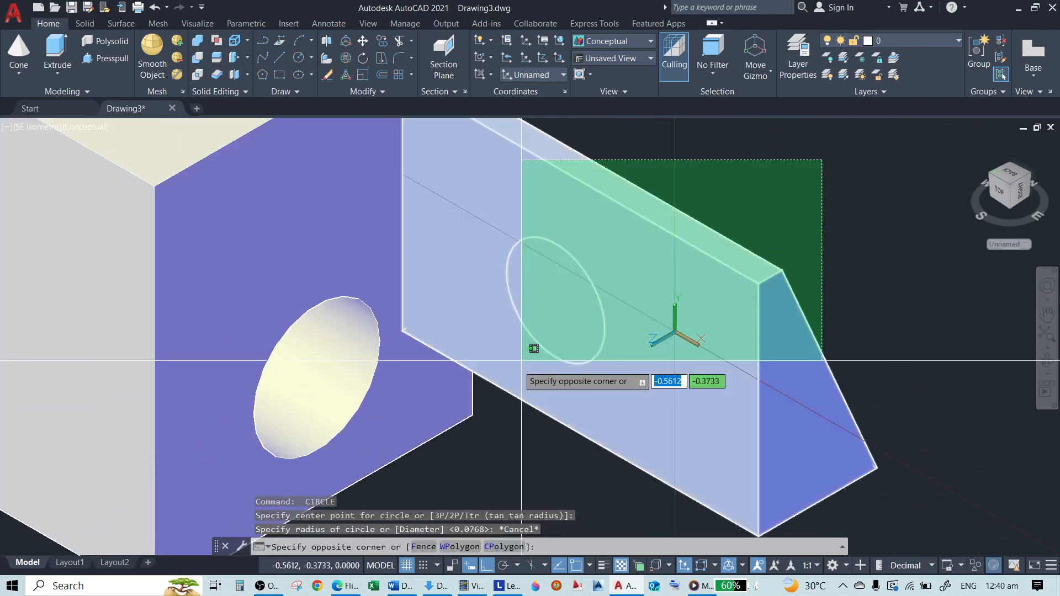
key("Escape")
key("Escape")
Draw a small circle near the lower outer corner of the plate's side face
scroll(558, 332, "down", 5)
scroll(600, 364, "up", 5)
scroll(599, 364, "up", 2)
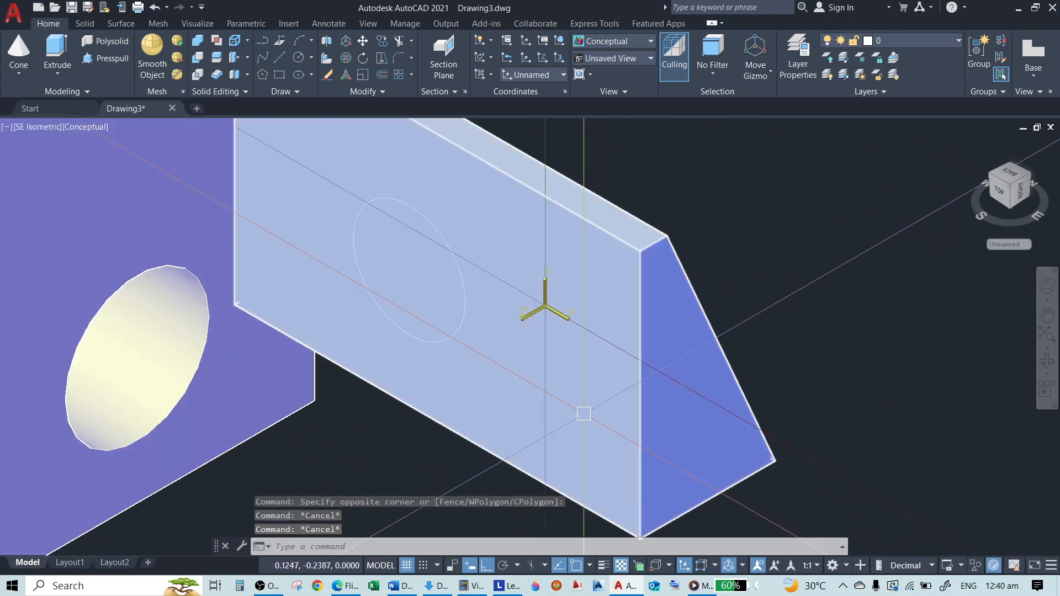
key("Return")
left_click(581, 447)
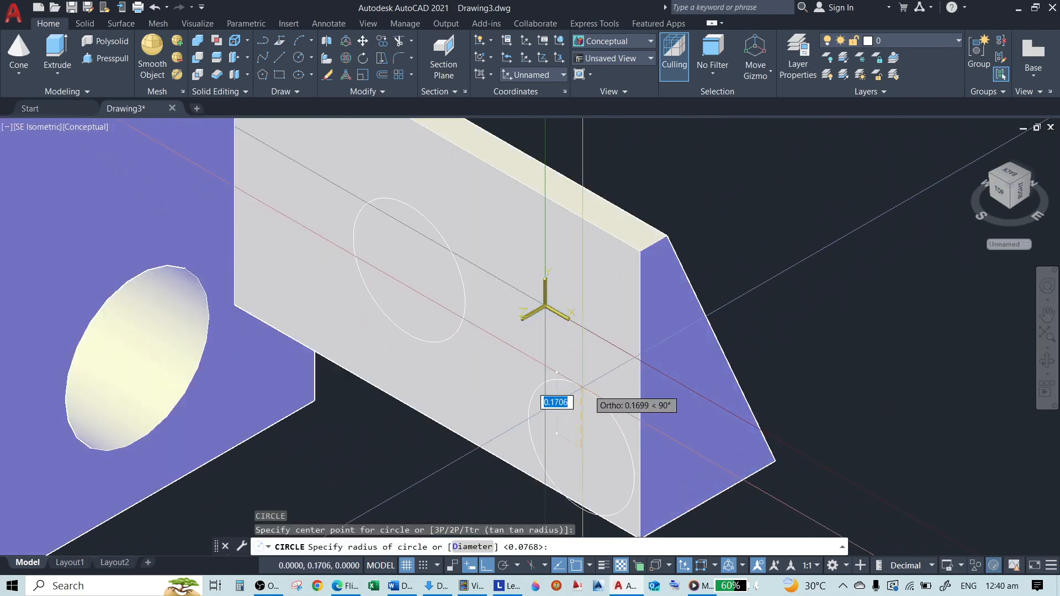
left_click(587, 437)
scroll(530, 253, "down", 5)
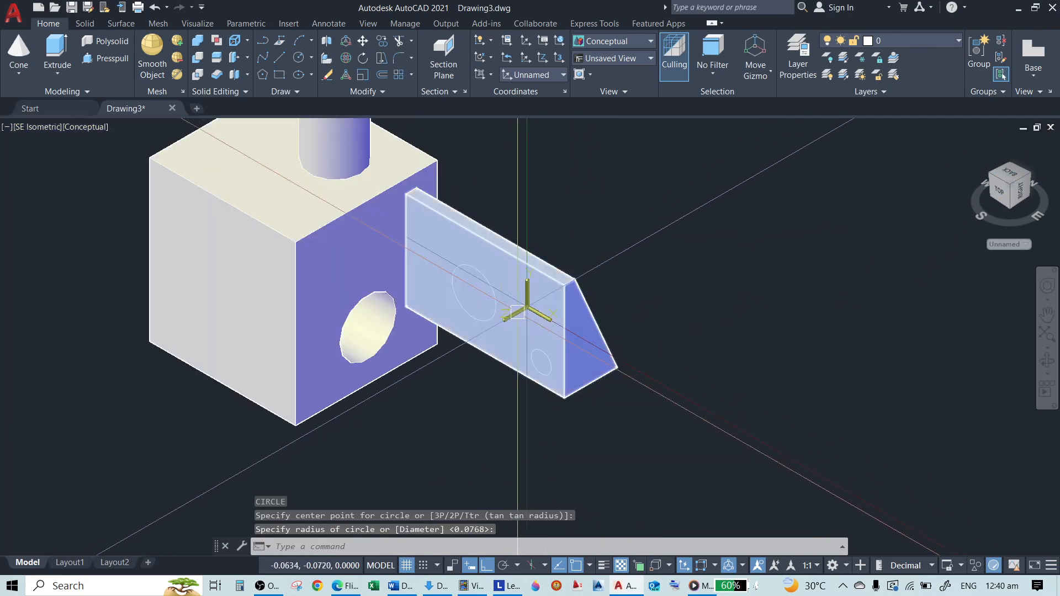
scroll(489, 303, "up", 3)
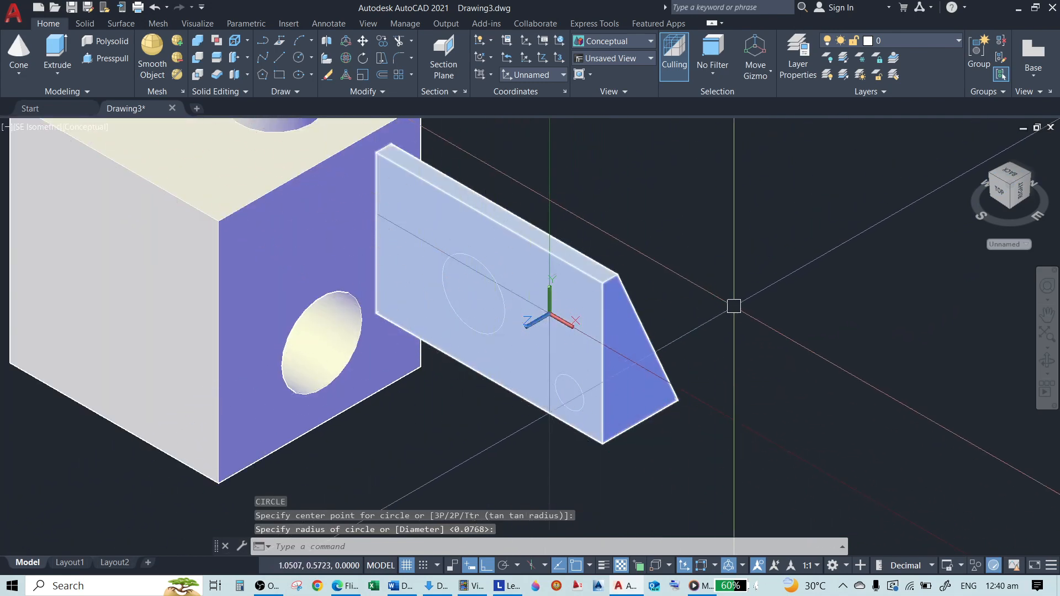
scroll(734, 303, "down", 4)
scroll(729, 355, "up", 3)
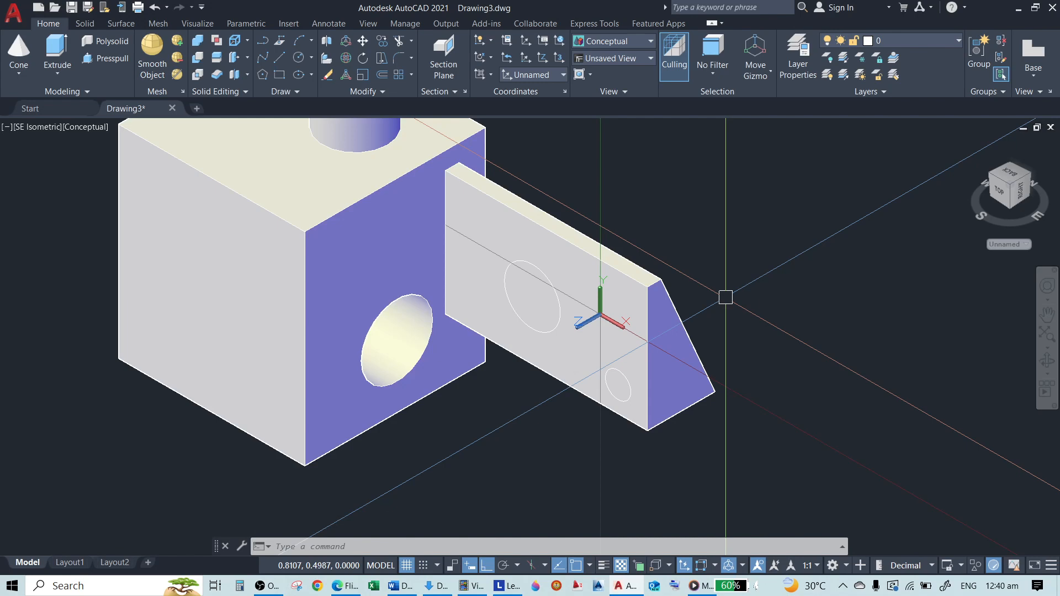
scroll(620, 321, "down", 6)
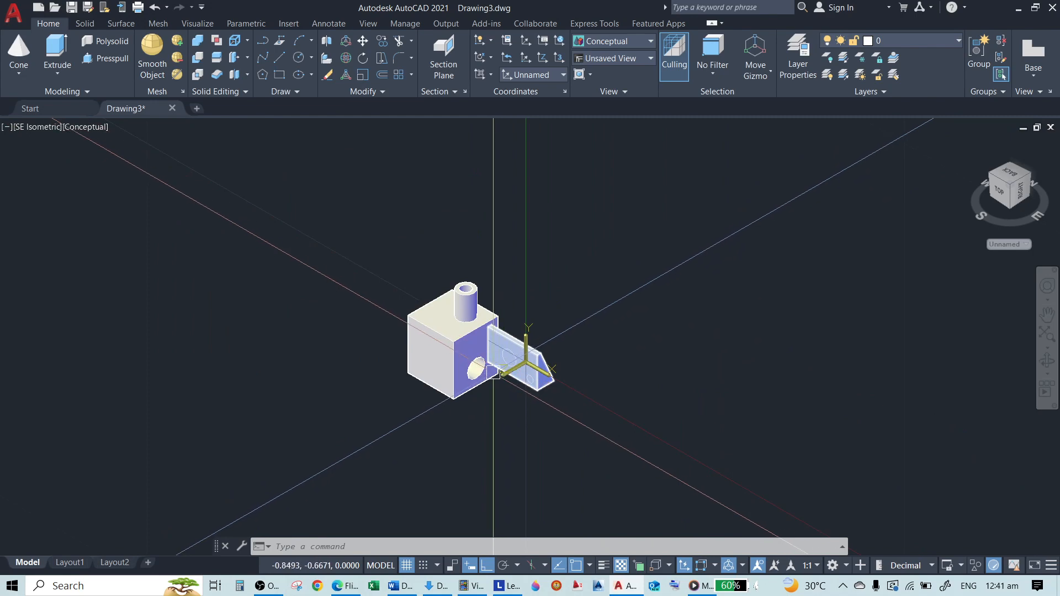
scroll(572, 405, "up", 6)
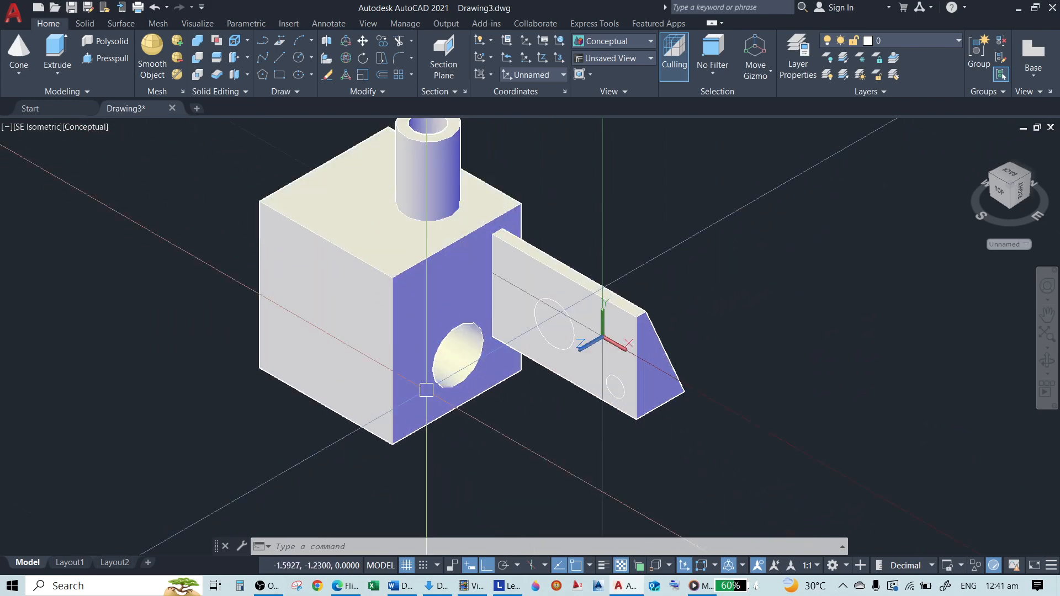
Start the UCS command to review its available options, and leave it without changing the UCS
scroll(426, 391, "down", 2)
type("ucs")
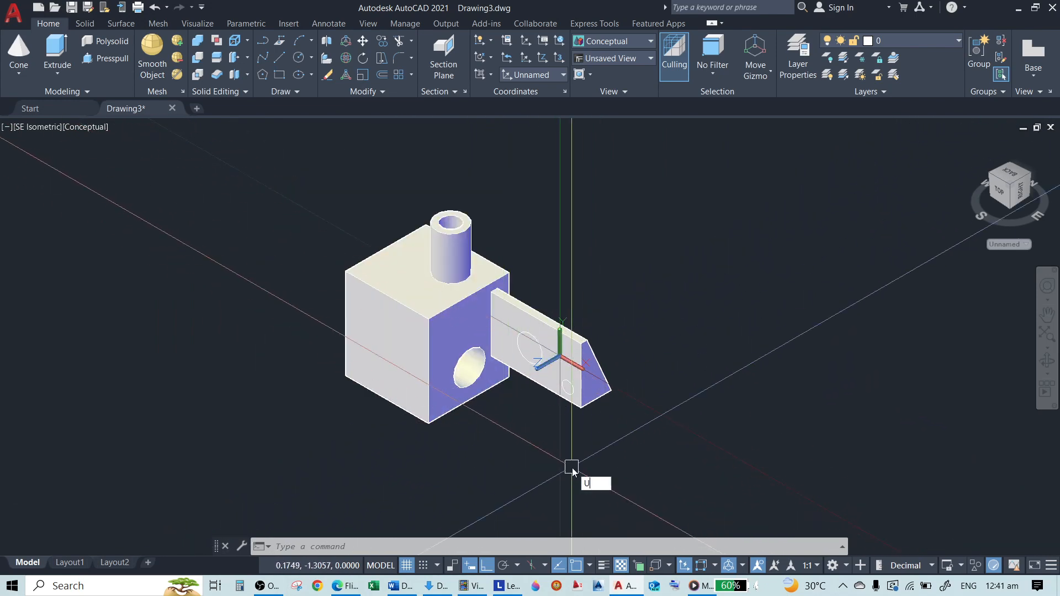
key("Return")
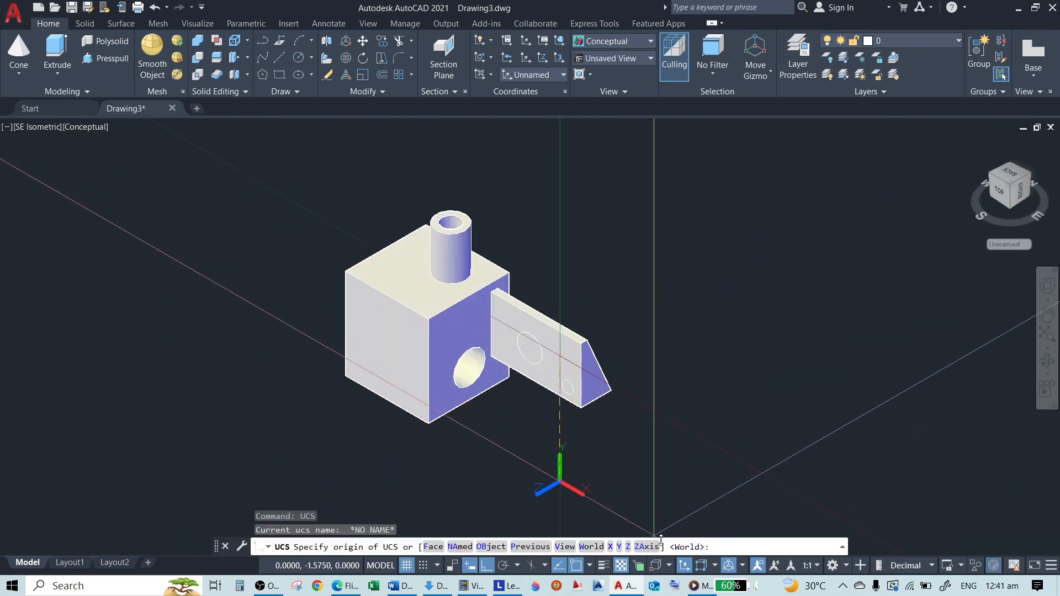
key("Escape")
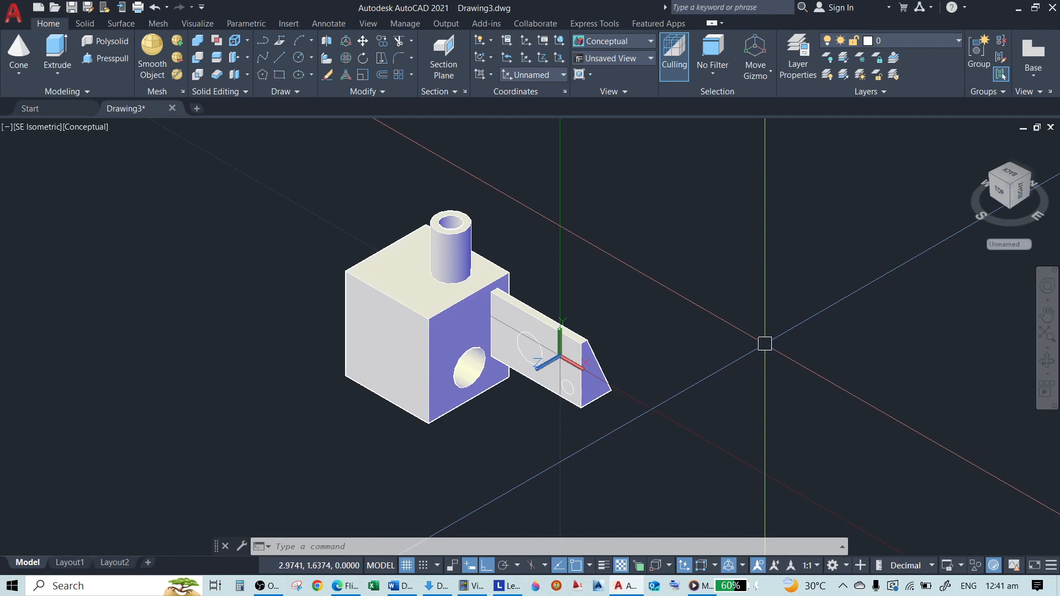
left_click(765, 344)
left_click(706, 429)
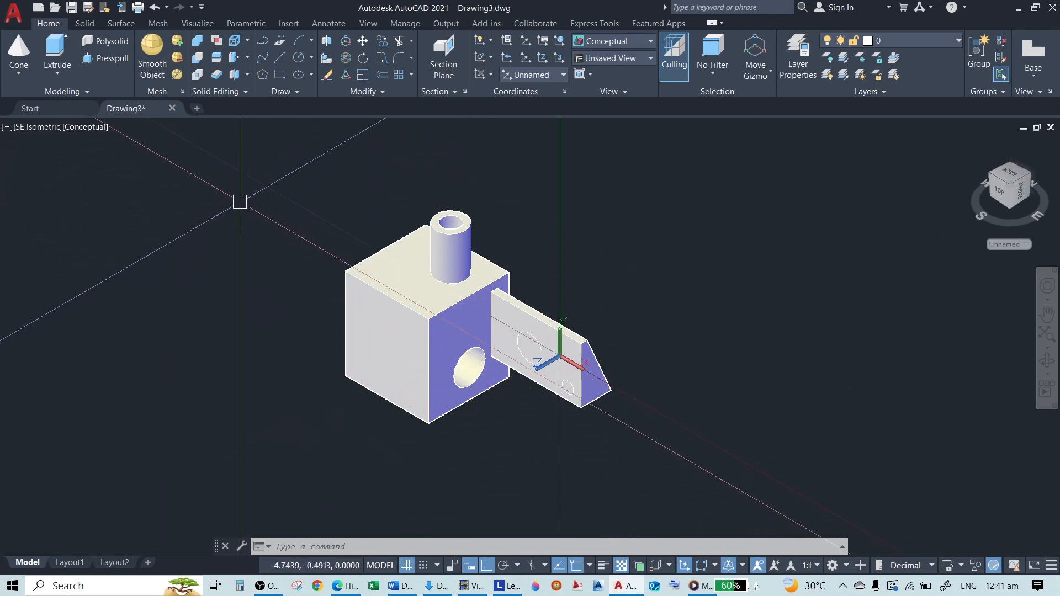
left_click(260, 185)
left_click(740, 470)
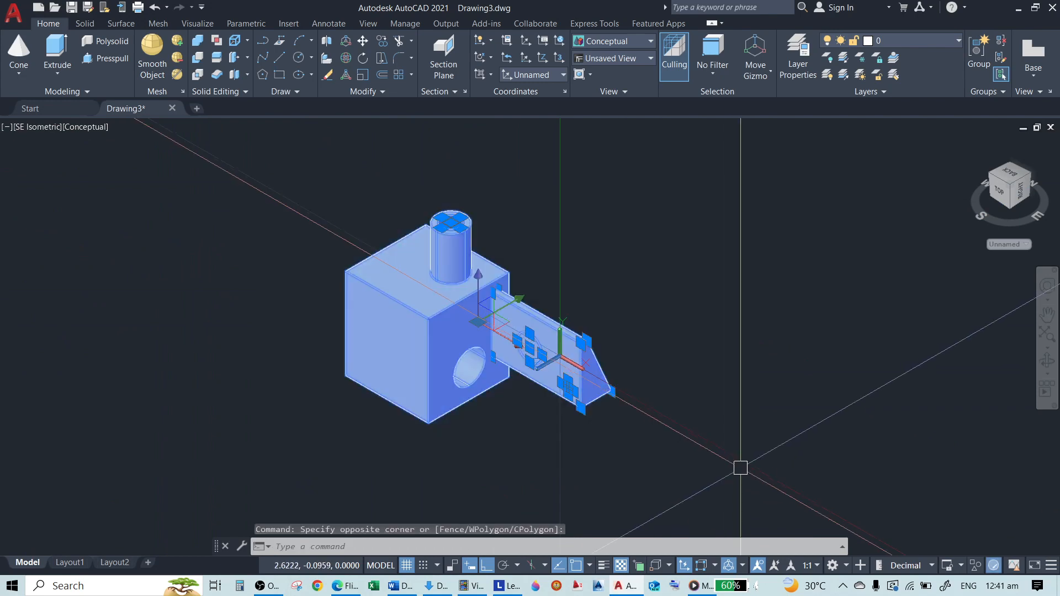
key("Escape")
key("Escape")
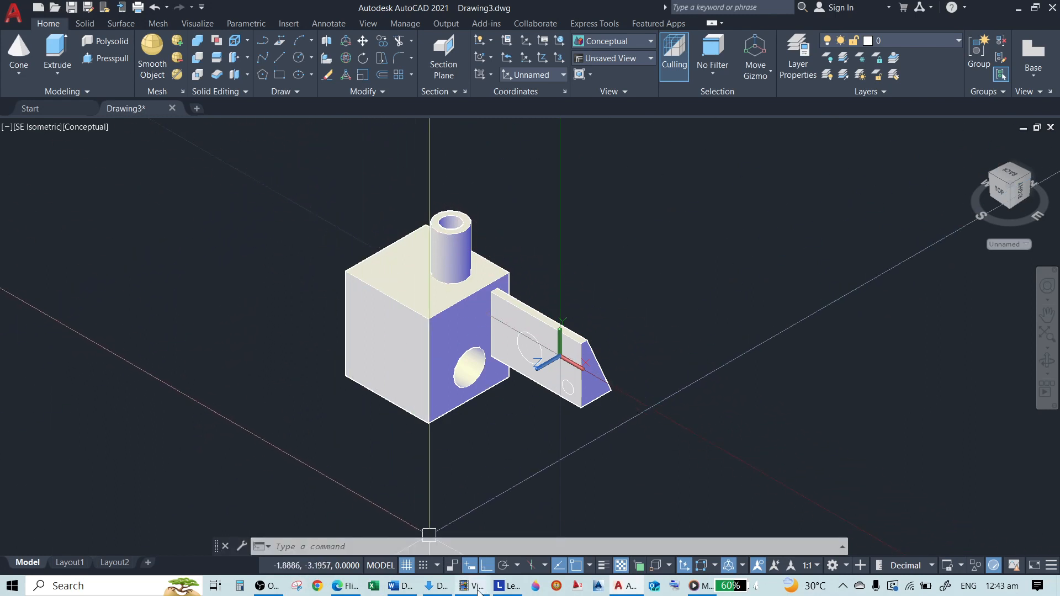
mouse_move(478, 592)
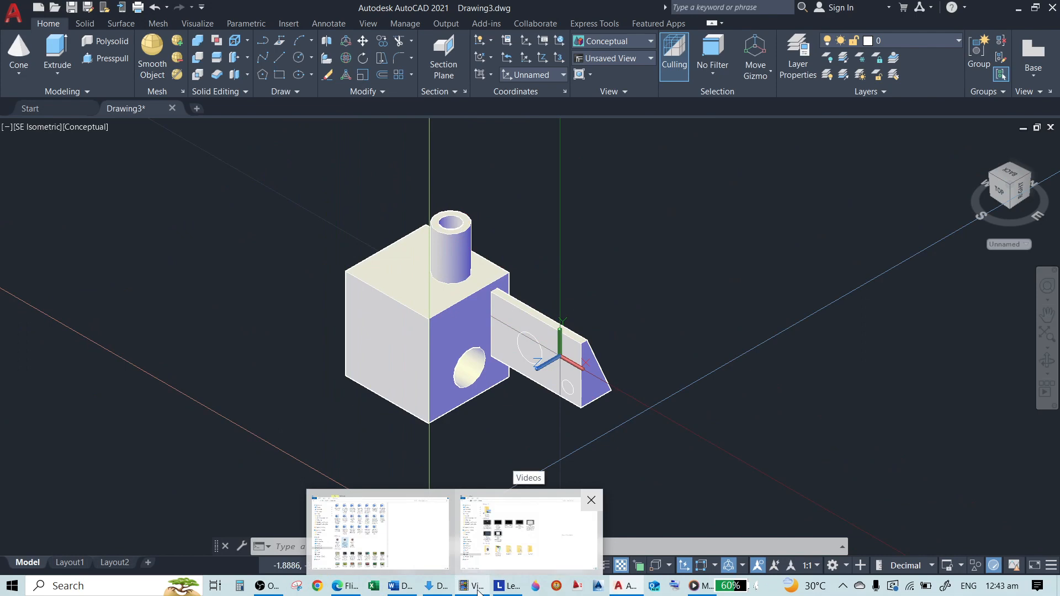